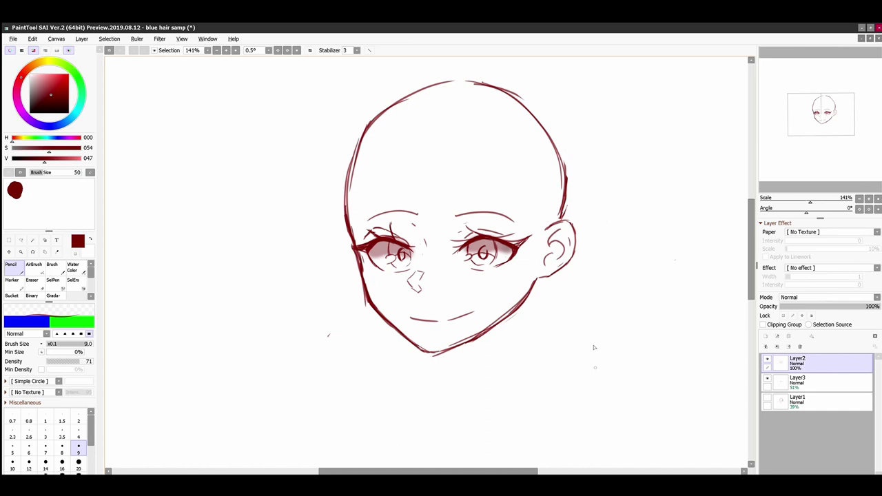
Mark the hair's origin just above the crown, close the gap in the head outline and sketch a parting guide down the forehead with the Pencil
key(e)
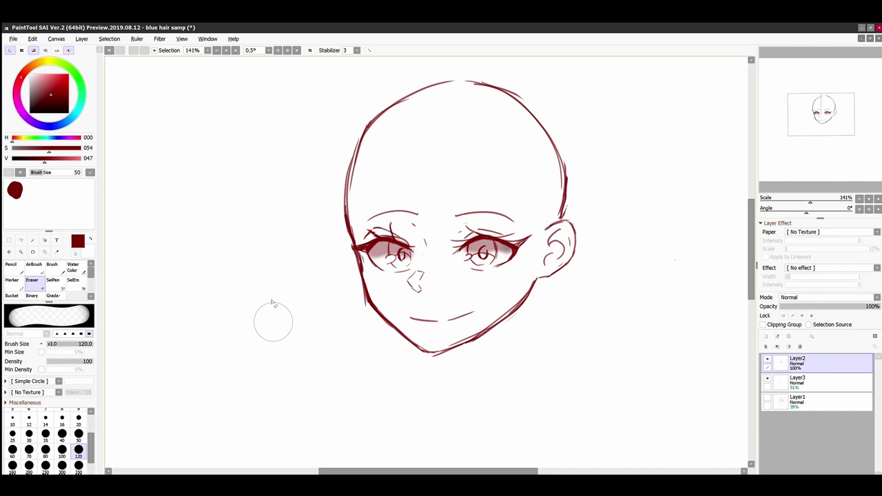
key(n)
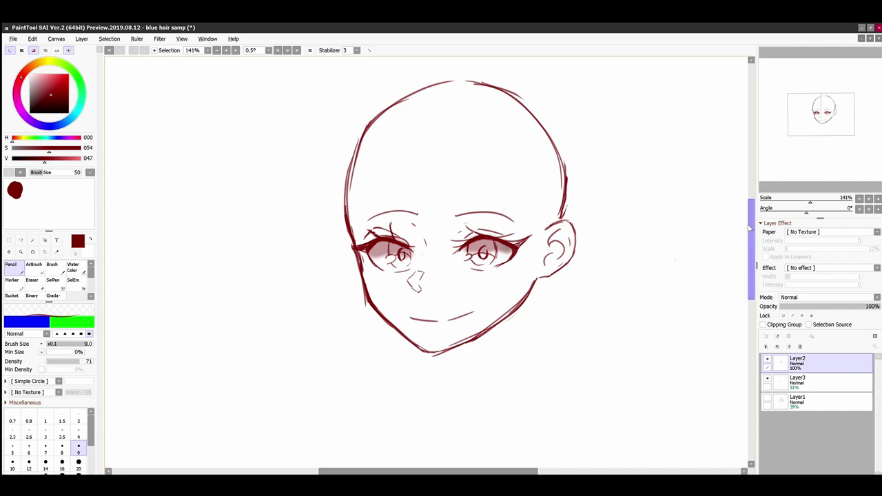
drag(751, 224, 753, 204)
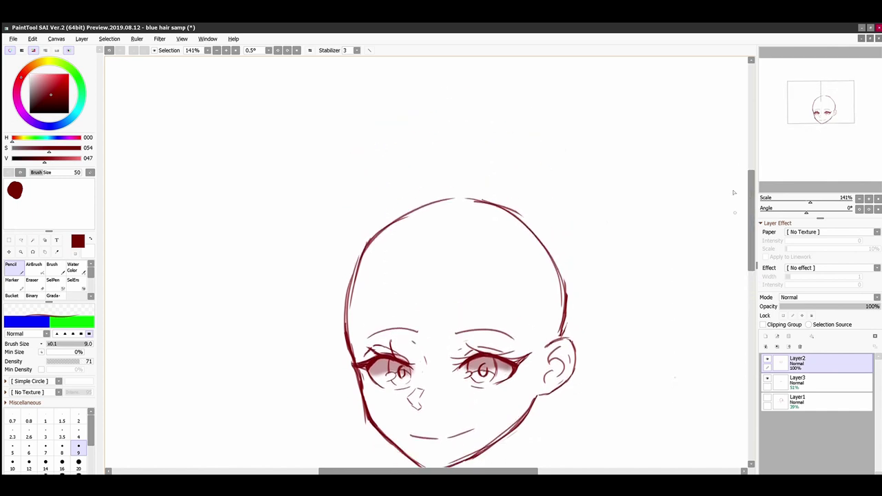
drag(501, 199, 510, 184)
drag(466, 200, 419, 210)
mouse_move(479, 209)
mouse_down()
mouse_move(441, 262)
mouse_move(418, 320)
mouse_up()
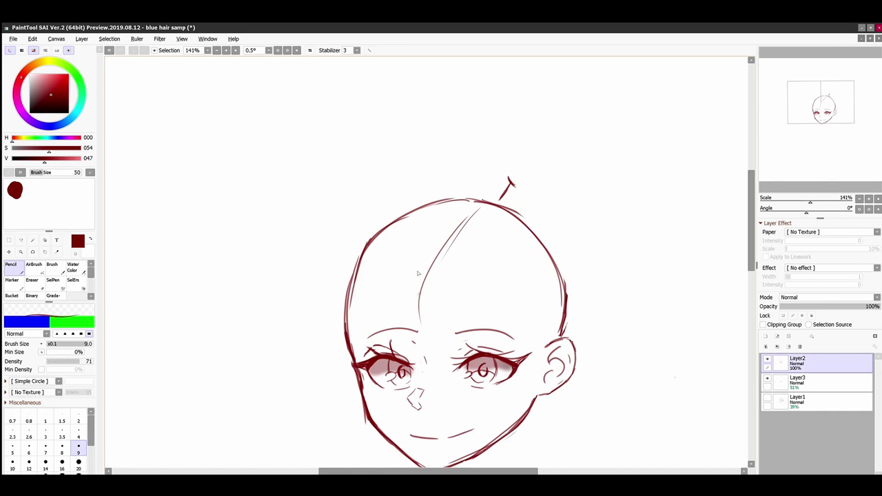
drag(419, 292, 454, 380)
key(ctrl+z)
key(ctrl+z)
mouse_move(482, 204)
mouse_down()
mouse_move(432, 303)
mouse_move(463, 354)
mouse_move(454, 361)
mouse_up()
key(ctrl+plus)
scroll(467, 340, up, 6)
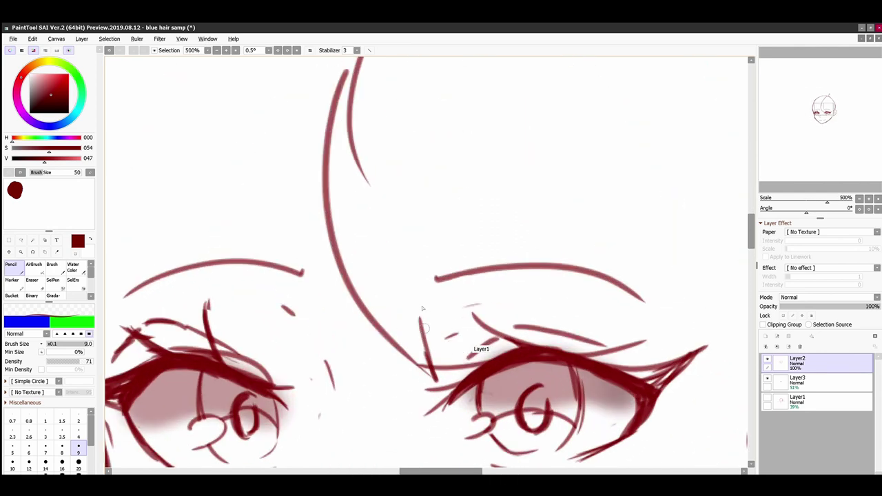
drag(426, 328, 474, 372)
drag(400, 104, 553, 343)
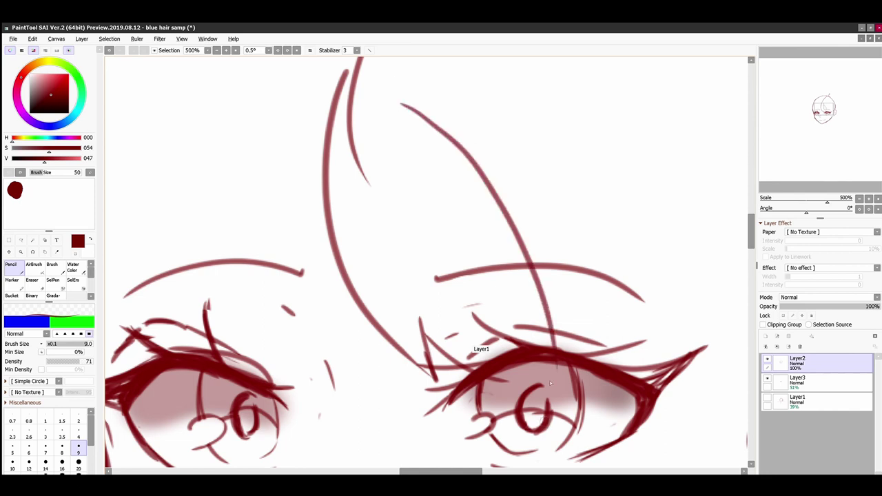
drag(428, 271, 479, 324)
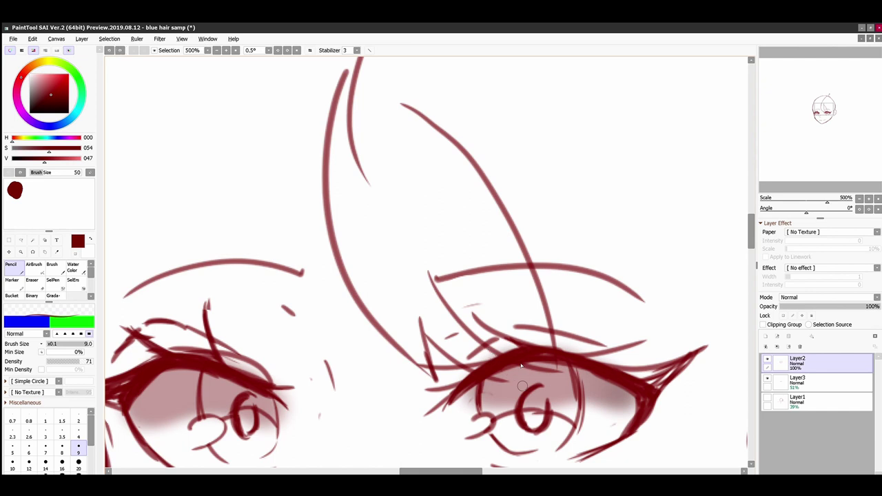
key(ctrl+z)
key(ctrl+z)
key(ctrl+z)
key(ctrl+z)
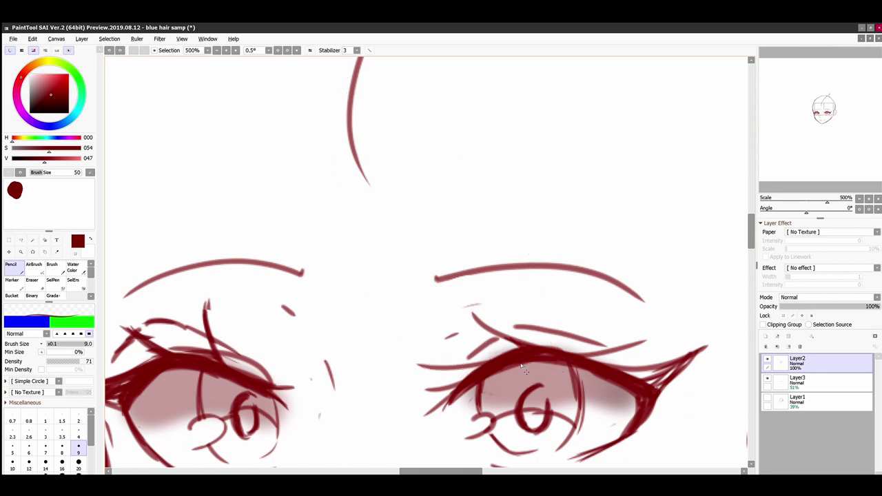
key(ctrl+z)
Sketch the parting curve from the crown and the outer edge of the central fringe lock curving down the forehead
scroll(525, 371, down, 3)
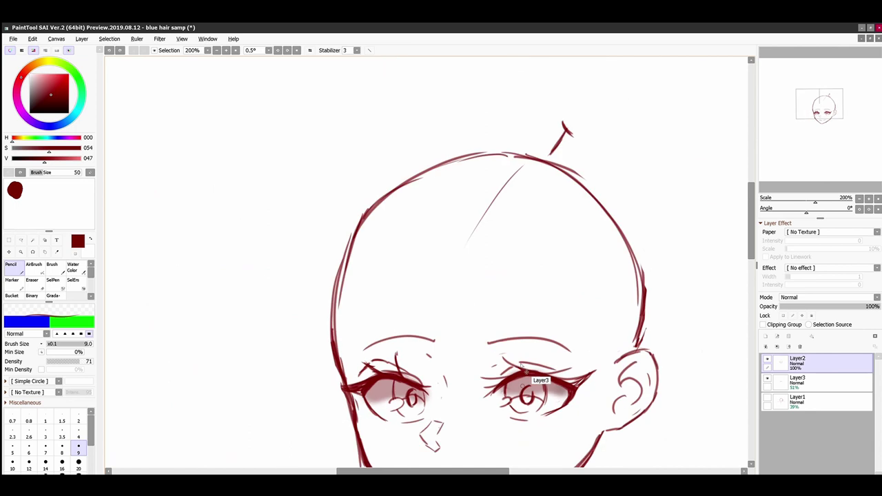
scroll(522, 369, down, 1)
drag(524, 164, 472, 243)
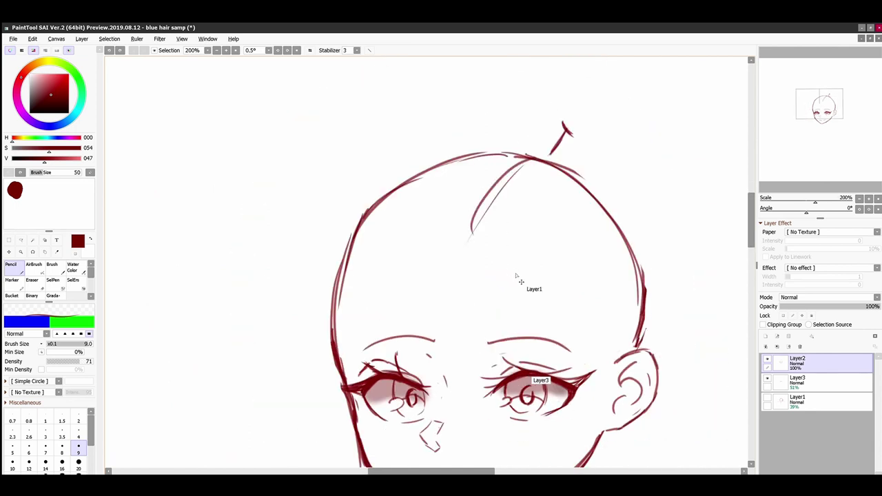
scroll(518, 279, up, 1)
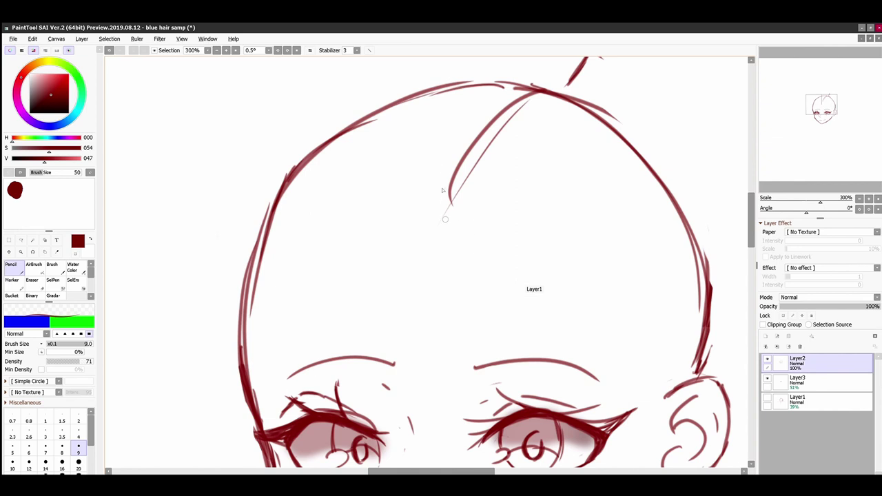
drag(449, 182, 439, 332)
drag(436, 283, 447, 350)
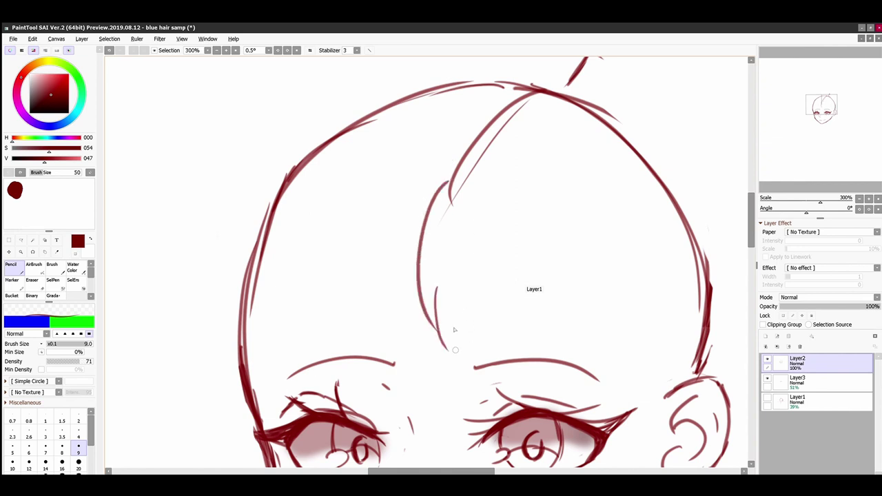
scroll(453, 328, up, 1)
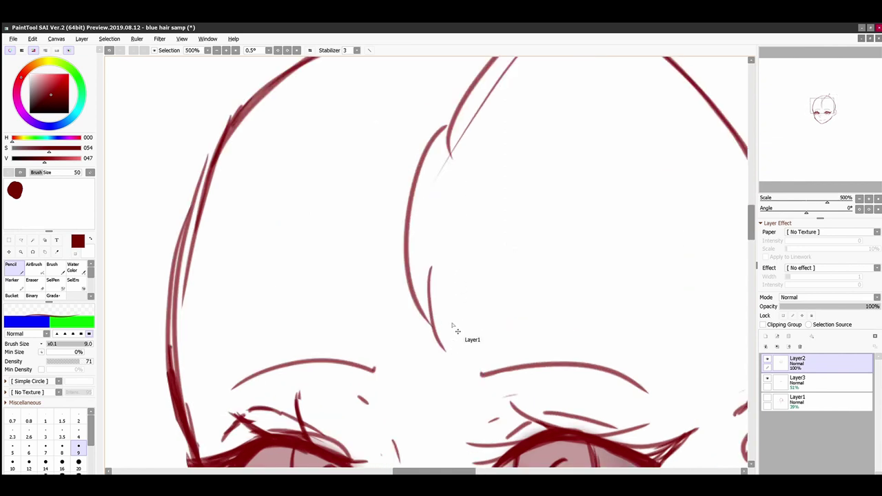
scroll(452, 324, up, 1)
key(ctrl+z)
mouse_move(442, 267)
mouse_down()
mouse_move(428, 303)
mouse_move(434, 328)
mouse_up()
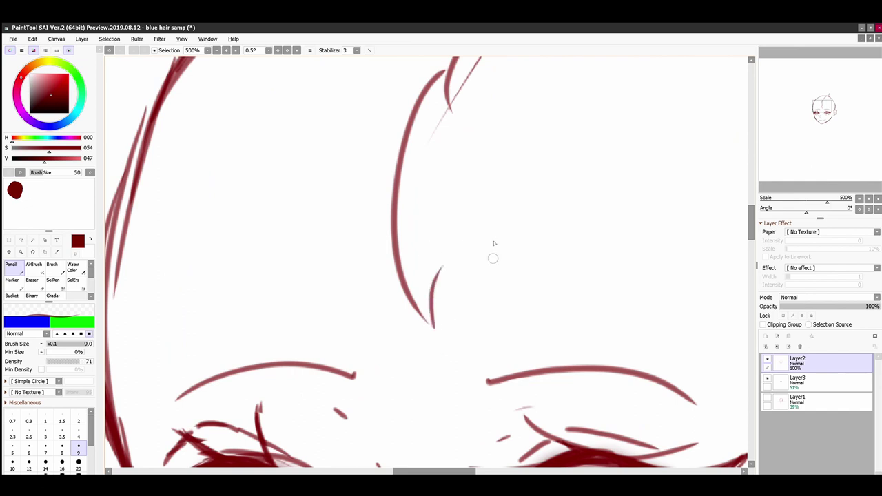
key(ctrl+z)
drag(439, 241, 432, 333)
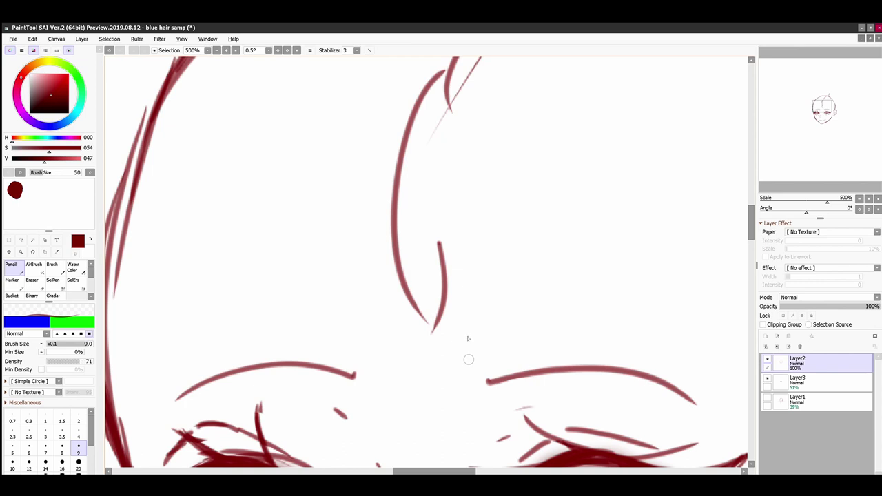
key(ctrl+z)
Close the central lock's lower point with a short inner stroke and sweep a curve from it to the viewer's-right eyebrow
drag(426, 261, 441, 338)
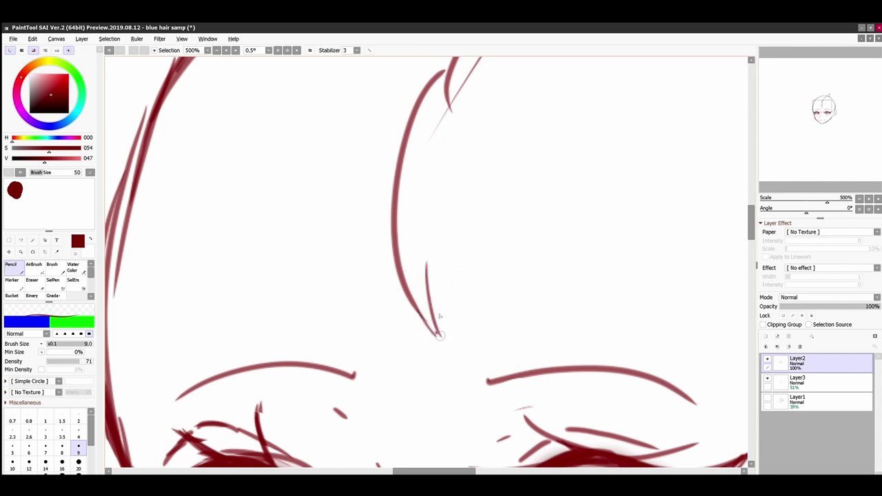
drag(447, 338, 394, 225)
mouse_move(429, 279)
mouse_down()
mouse_move(462, 350)
mouse_move(530, 382)
mouse_up()
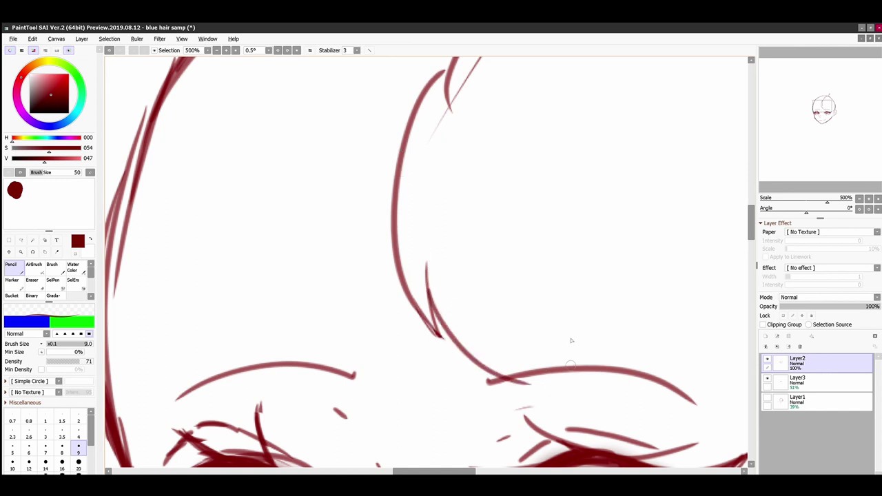
Sketch the strand line descending to the viewer's-right eyebrow and form its pointed tip with short strokes
drag(488, 135, 579, 378)
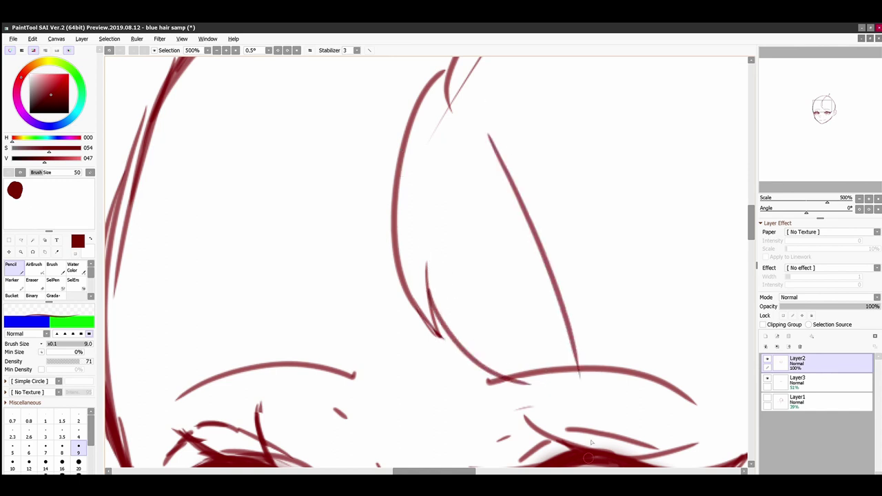
drag(519, 346, 577, 397)
drag(576, 360, 583, 404)
mouse_move(532, 353)
mouse_down()
mouse_move(574, 396)
mouse_move(560, 396)
mouse_up()
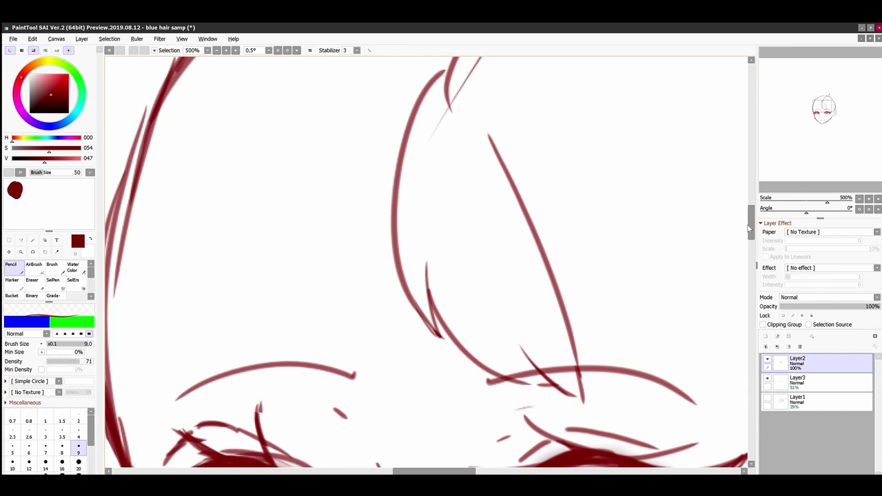
Sketch a second fringe lock between the central strand and the ear, with a doubled outer edge and a lower edge above the eye
mouse_move(751, 212)
mouse_down()
mouse_move(750, 233)
mouse_move(750, 216)
mouse_move(751, 225)
mouse_up()
scroll(747, 231, up, 3)
scroll(745, 231, down, 5)
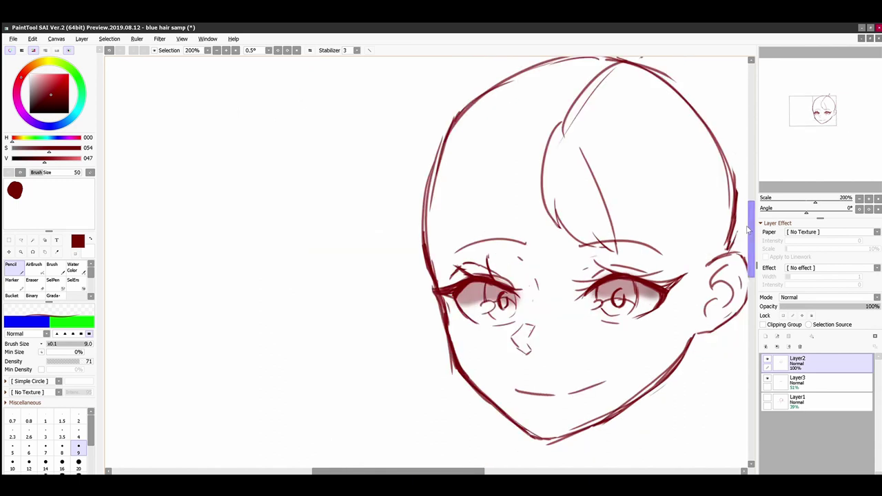
key(ctrl+plus)
drag(449, 470, 471, 436)
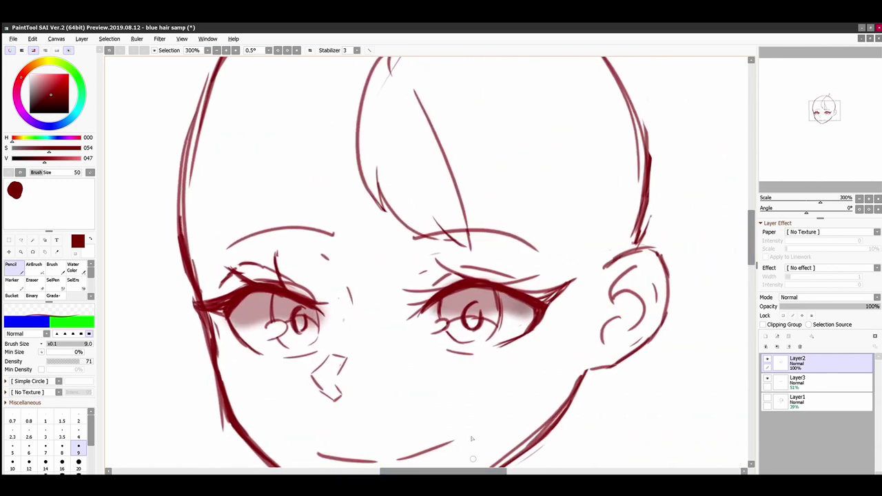
scroll(722, 171, up, 4)
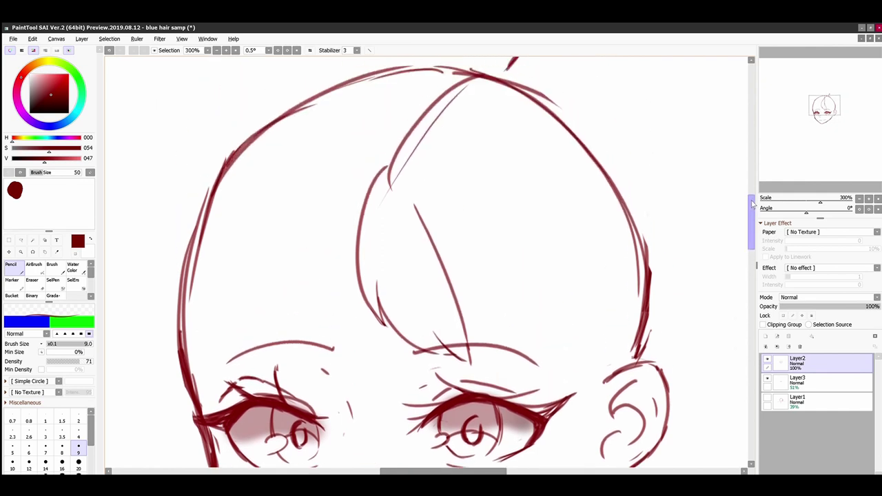
drag(459, 186, 564, 371)
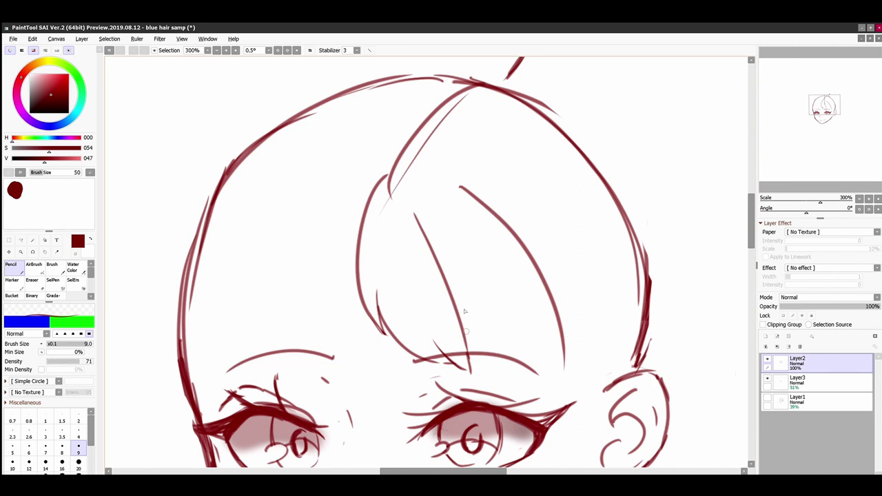
drag(469, 338, 576, 389)
mouse_move(459, 183)
mouse_down()
mouse_move(510, 234)
mouse_move(592, 391)
mouse_up()
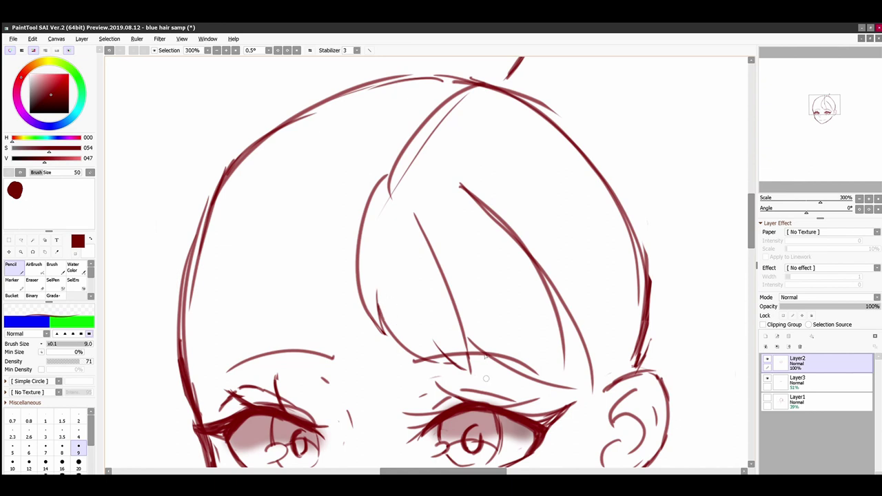
Erase the overlapping stroke at the central fringe tip with a size 9 Eraser and redraw the tip with the Pencil
click(32, 280)
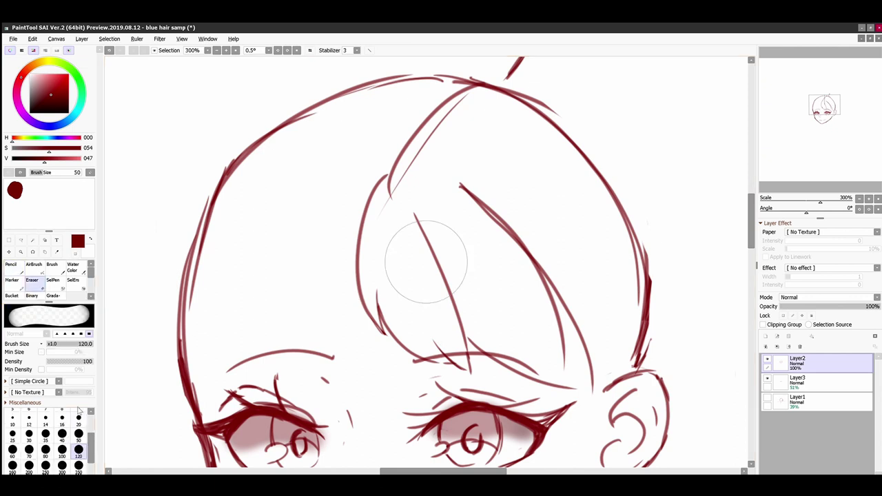
scroll(89, 421, up, 3)
click(78, 439)
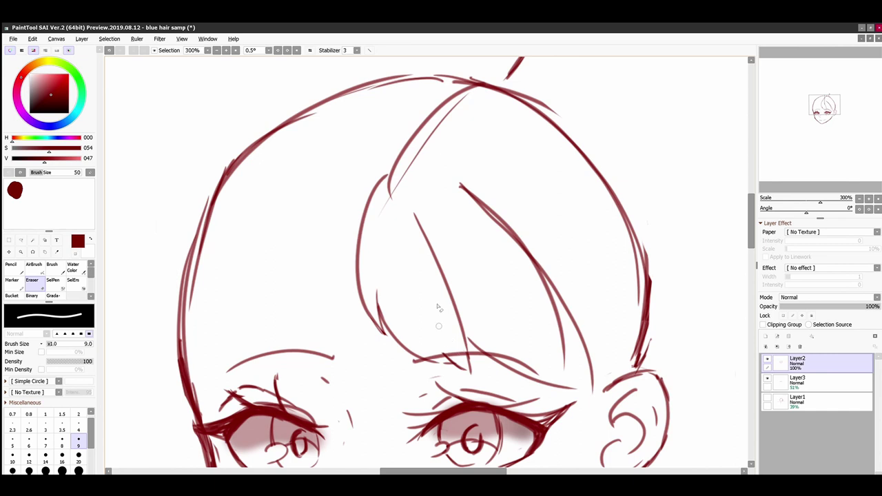
click(11, 264)
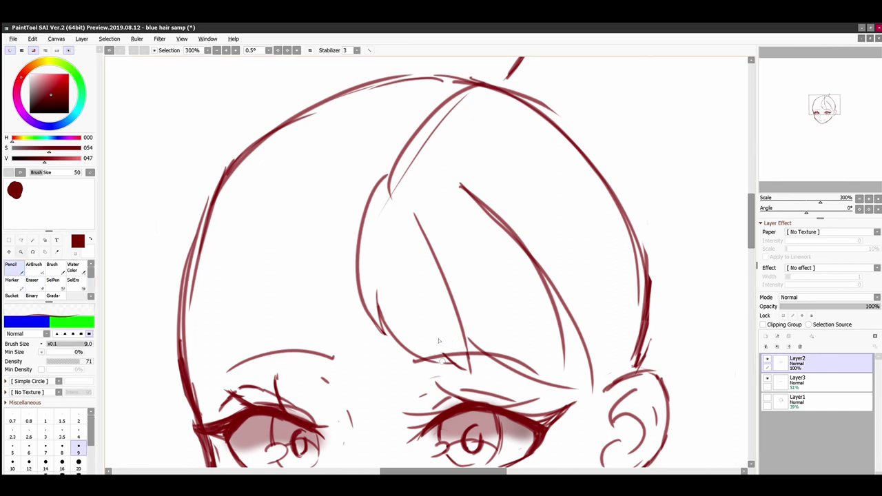
drag(459, 366, 470, 372)
scroll(455, 339, down, 2)
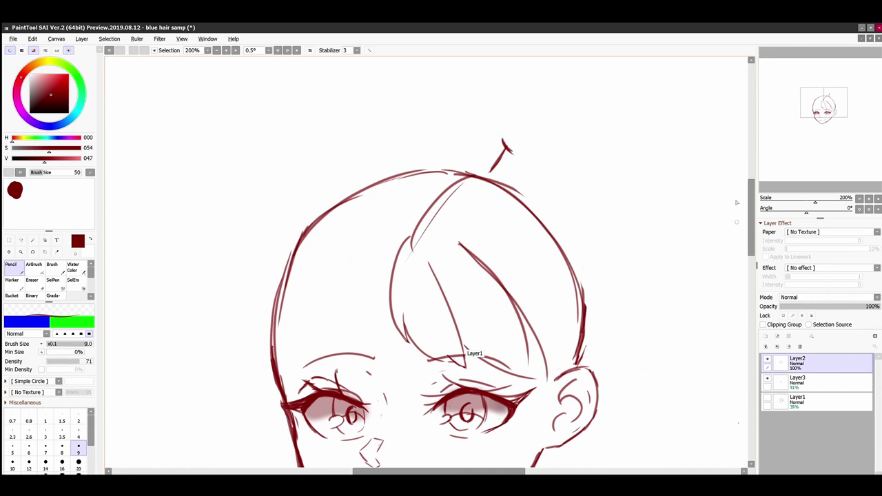
mouse_move(752, 213)
mouse_down()
mouse_move(752, 245)
mouse_move(752, 233)
mouse_up()
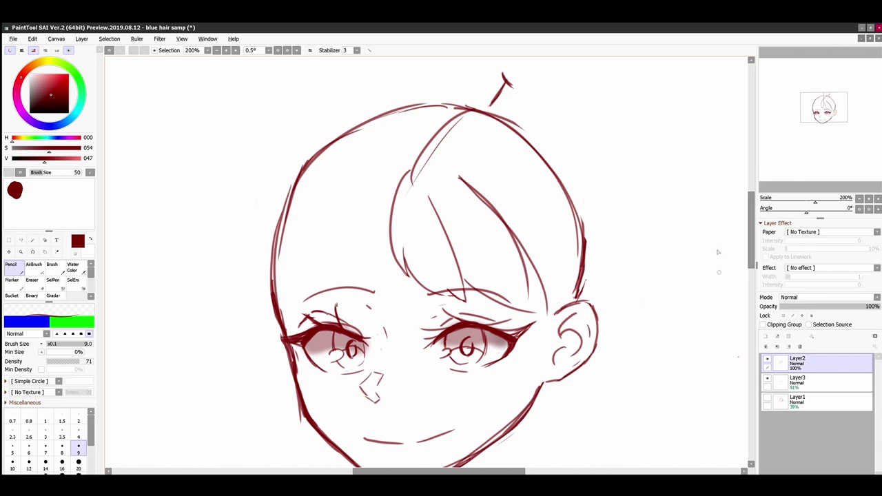
drag(381, 174, 230, 227)
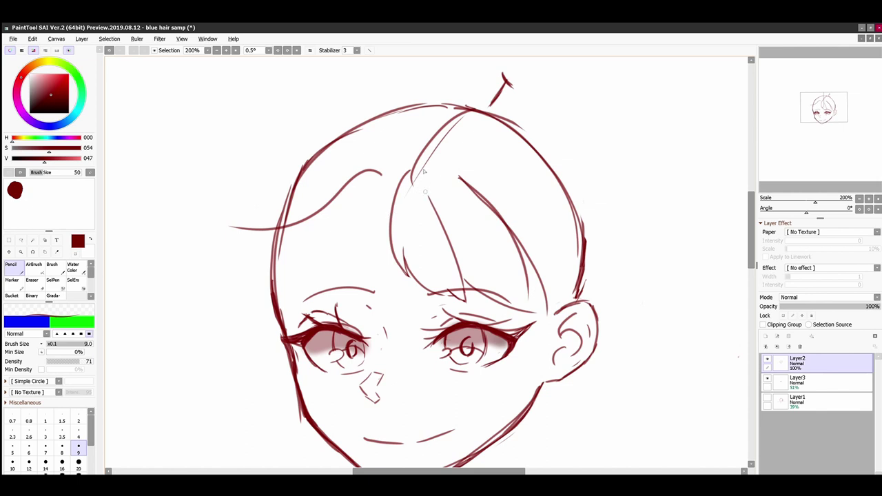
key(ctrl+z)
Sketch the viewer's-left fringe: a lock flicking outward past the head, an outer side curve and an inner strand reaching the eye
scroll(424, 171, up, 1)
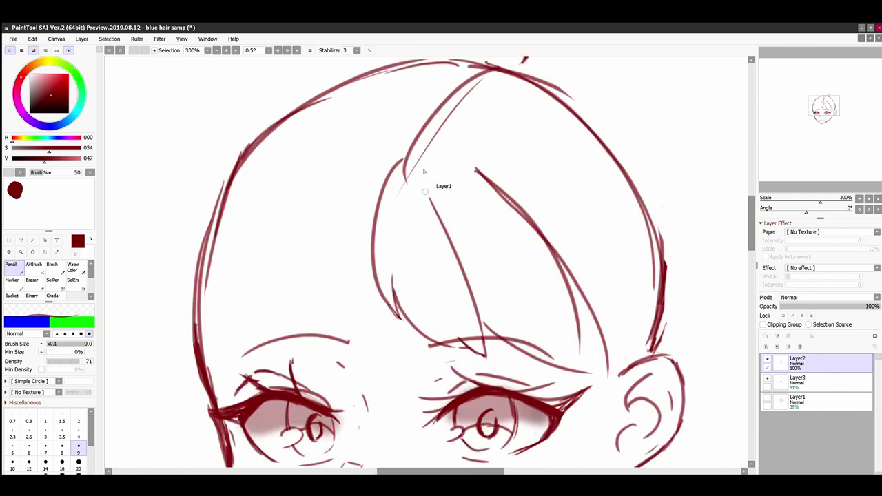
mouse_move(339, 166)
mouse_down()
mouse_move(182, 251)
mouse_move(238, 255)
mouse_move(222, 240)
mouse_move(174, 414)
mouse_up()
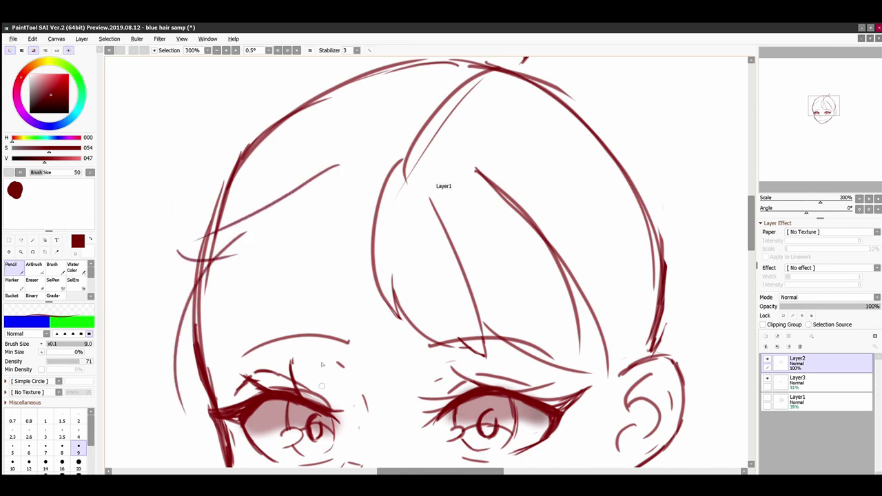
drag(206, 372, 243, 445)
mouse_move(361, 245)
mouse_down()
mouse_move(228, 441)
mouse_move(206, 434)
mouse_up()
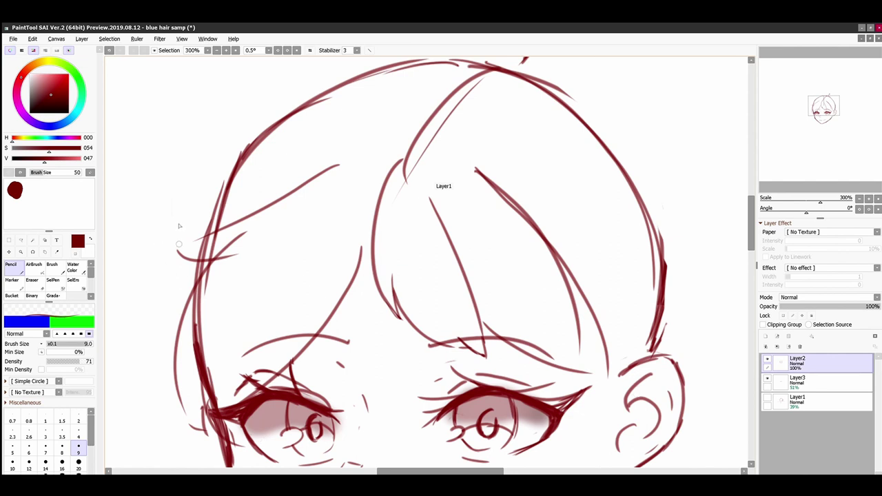
drag(171, 243, 204, 232)
scroll(405, 112, up, 1)
scroll(405, 113, down, 3)
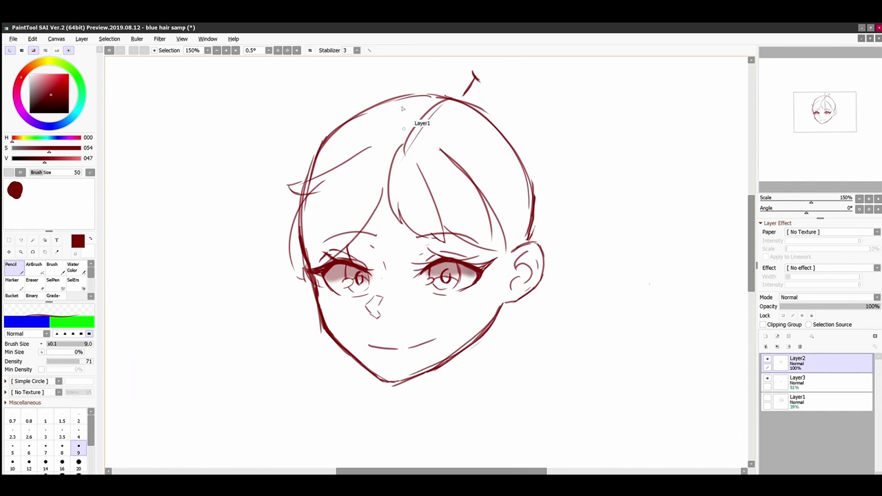
scroll(403, 108, up, 2)
scroll(403, 108, down, 1)
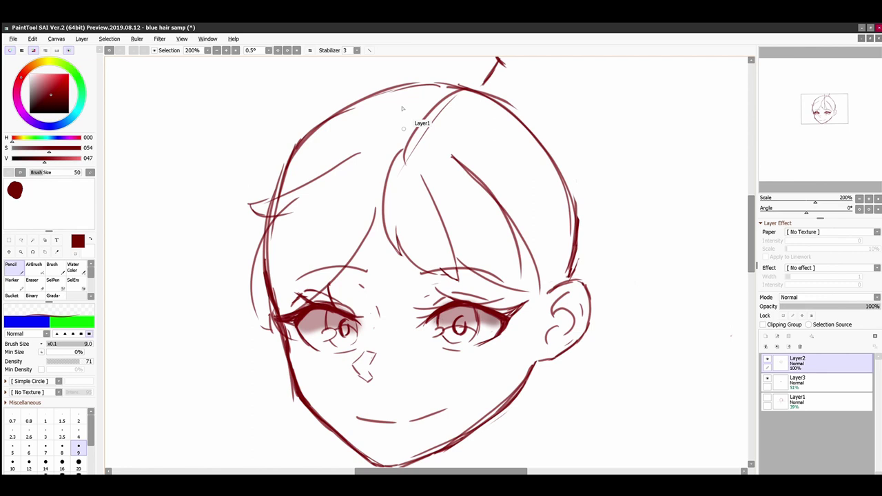
Sketch a short peaked line across the base of the parting, and undo a trial curve falling from the ponytail mark
mouse_move(367, 142)
mouse_down()
mouse_move(397, 138)
mouse_move(383, 129)
mouse_move(441, 138)
mouse_up()
scroll(750, 216, up, 3)
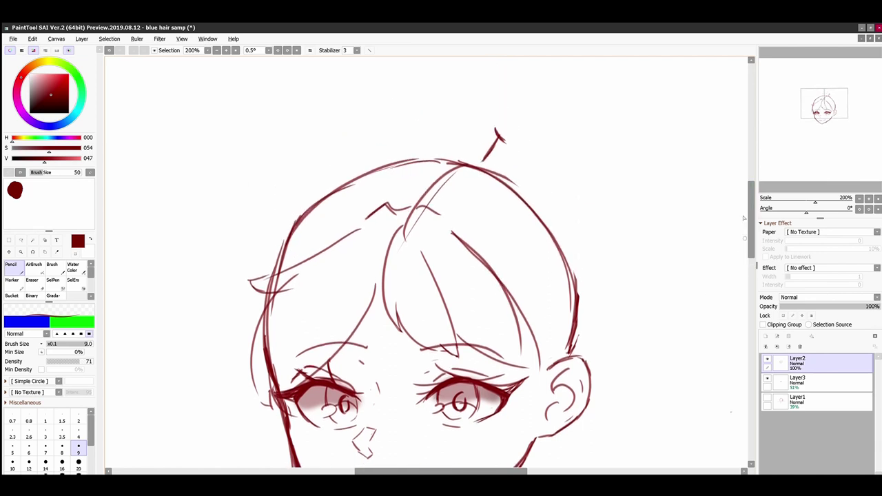
mouse_move(512, 142)
mouse_down()
mouse_move(614, 216)
mouse_move(627, 238)
mouse_up()
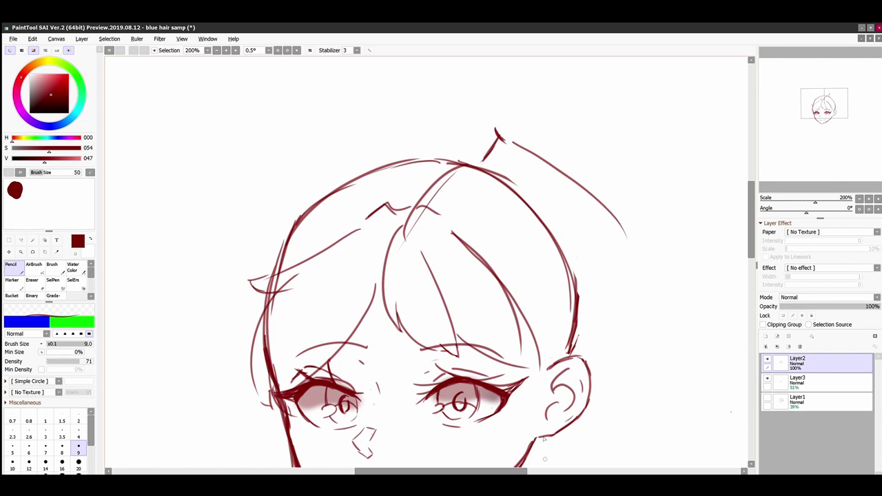
key(ctrl+z)
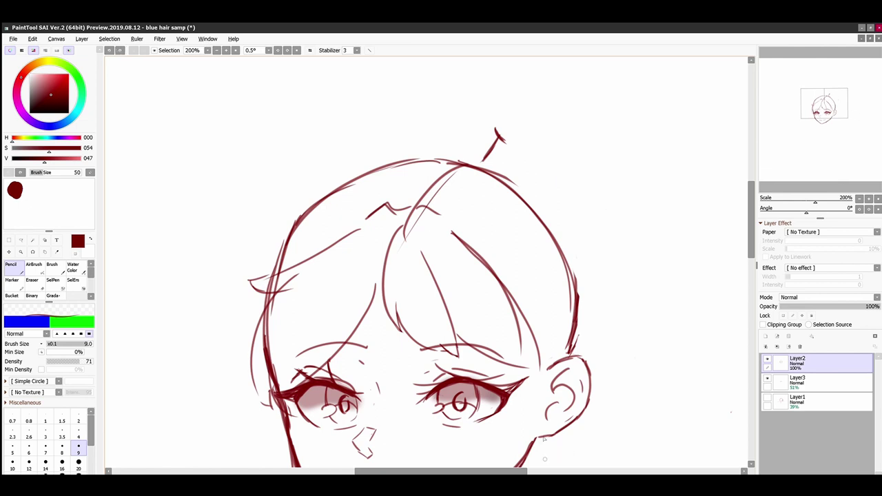
Sketch a long side lock on the viewer's left, running from the parting past the eye to a tip below the jaw
drag(749, 231, 749, 256)
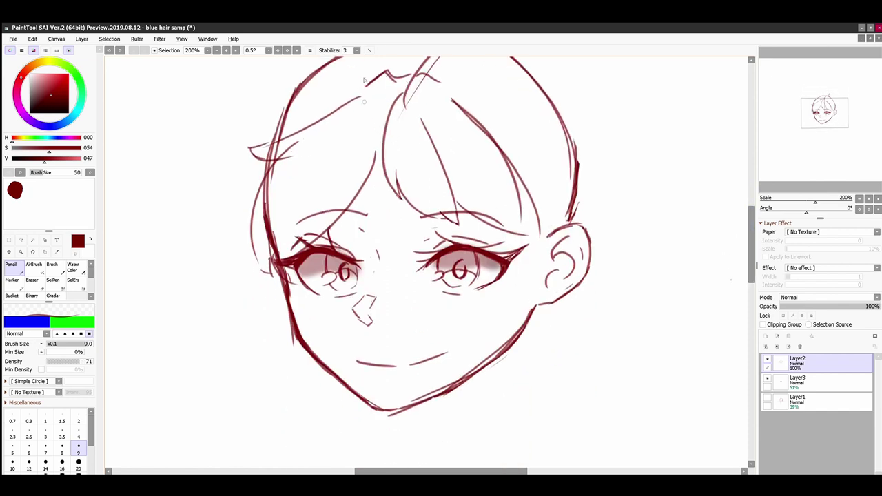
mouse_move(375, 73)
mouse_down()
mouse_move(374, 95)
mouse_move(330, 156)
mouse_move(302, 426)
mouse_up()
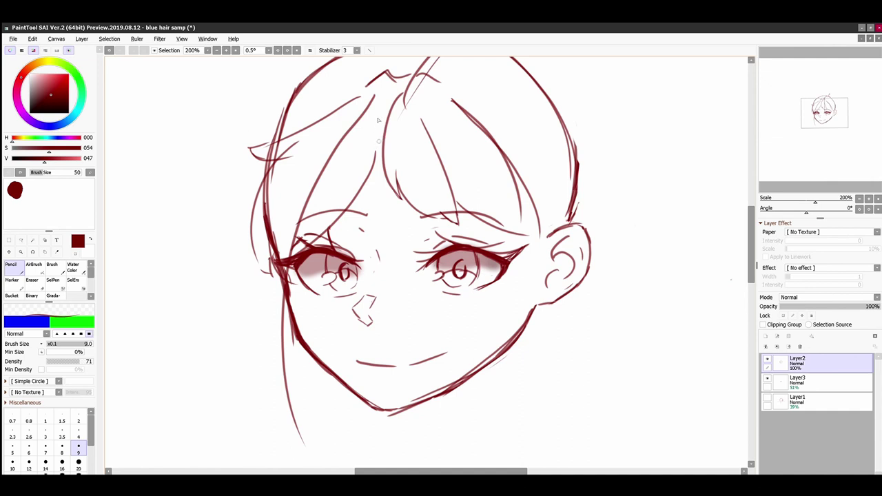
drag(378, 140, 311, 294)
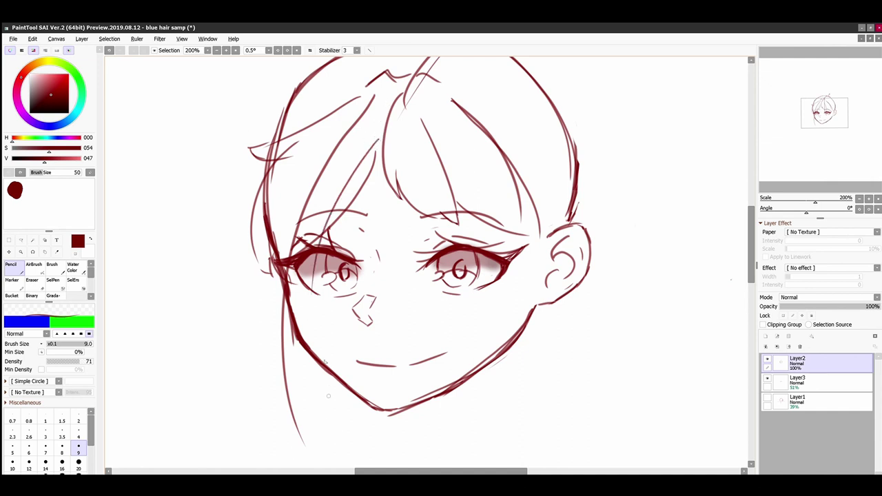
mouse_move(313, 326)
mouse_down()
mouse_move(302, 379)
mouse_move(318, 457)
mouse_up()
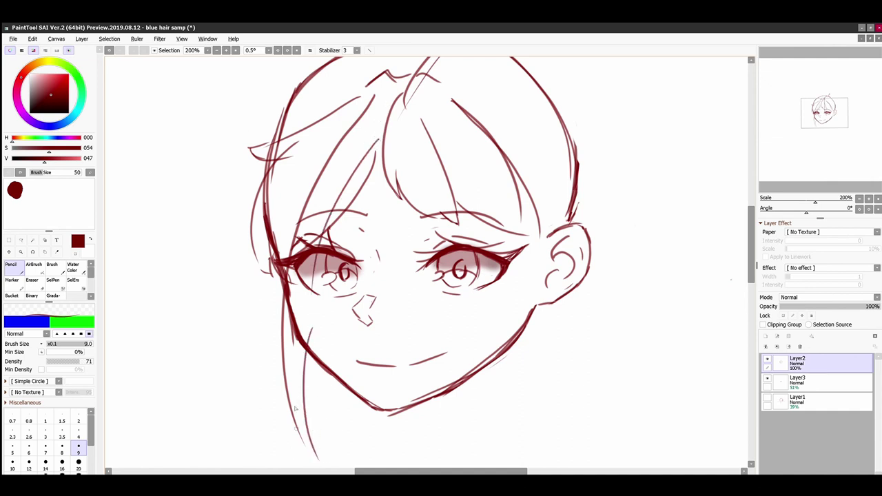
drag(754, 254, 749, 266)
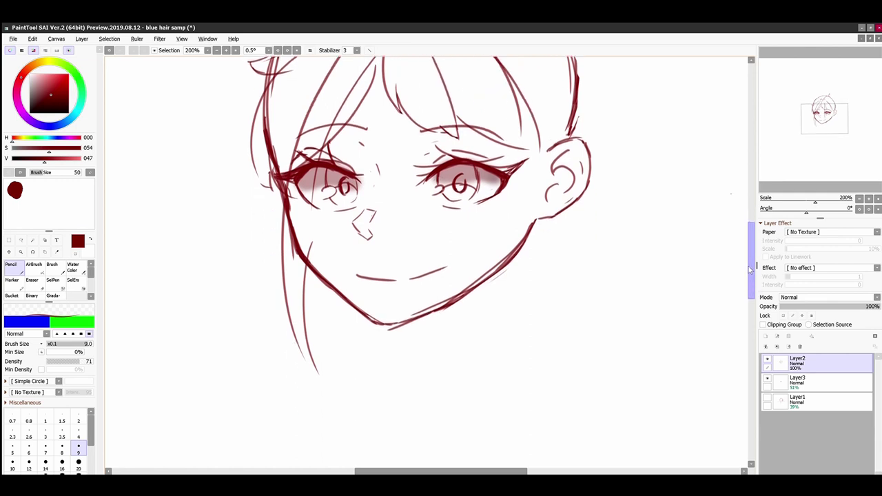
scroll(739, 277, up, 2)
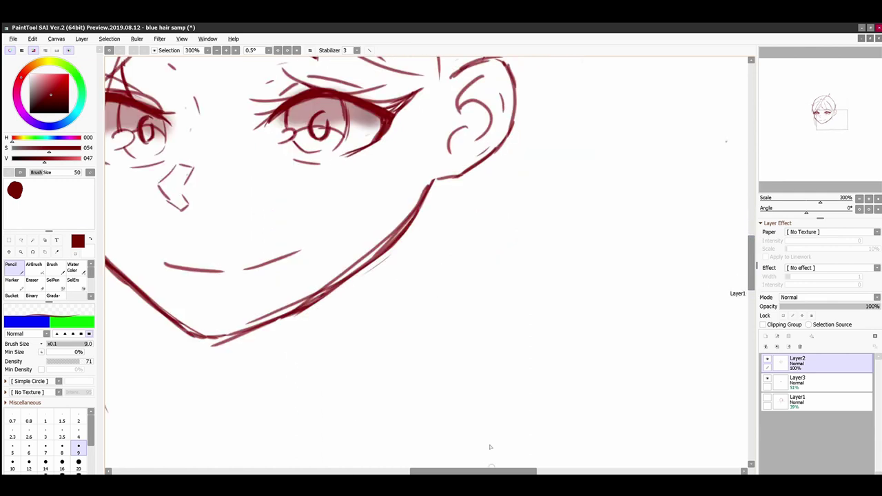
drag(470, 472, 421, 471)
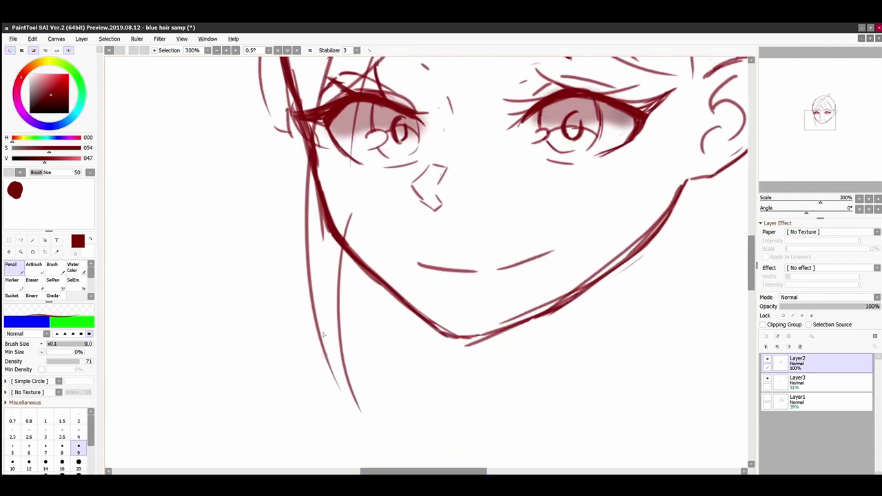
drag(343, 391, 363, 413)
Sketch a matching long side lock on the viewer's right, from the fringe past the outer eye corner to below the jaw
mouse_move(749, 261)
mouse_down()
mouse_move(747, 246)
mouse_move(716, 256)
mouse_up()
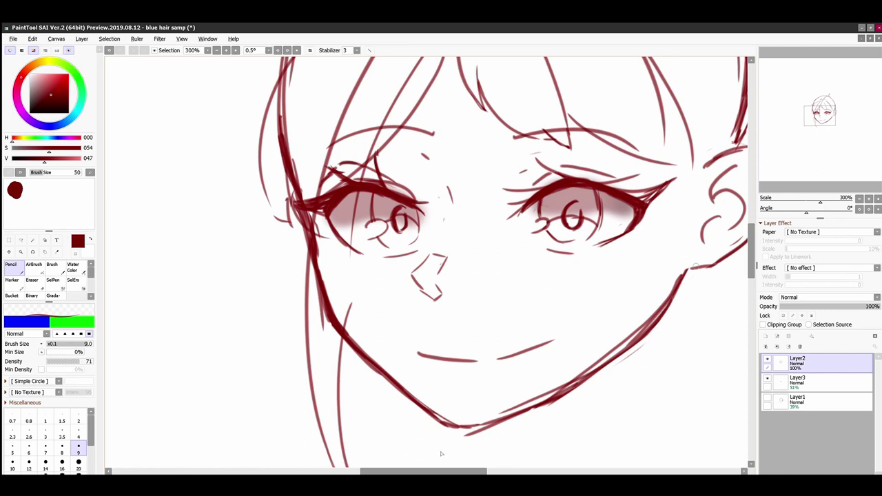
scroll(519, 451, down, 1)
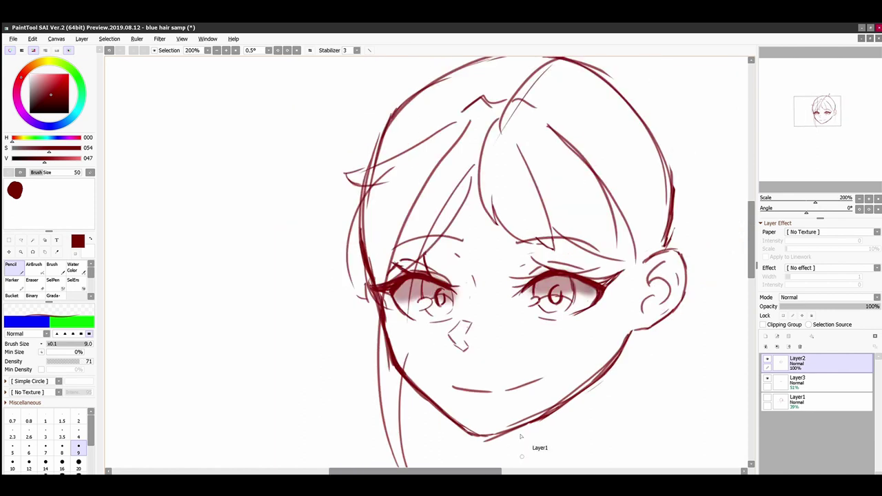
mouse_move(554, 182)
mouse_down()
mouse_move(618, 403)
mouse_move(610, 420)
mouse_up()
mouse_move(553, 214)
mouse_down()
mouse_move(609, 404)
mouse_move(596, 468)
mouse_up()
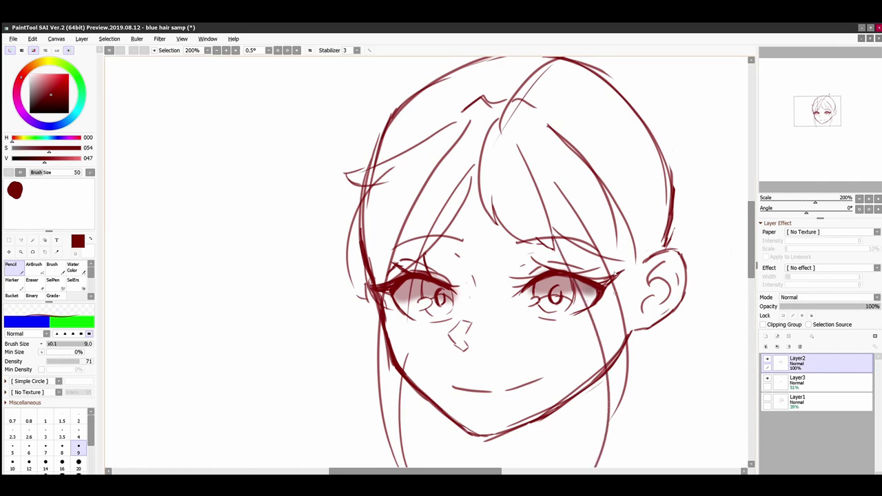
drag(614, 266, 612, 468)
Sketch a fuller outer lock on the viewer's left, curving from the flicked strand to a notched tip beside the cheek
mouse_move(748, 243)
mouse_down()
mouse_move(749, 266)
mouse_move(752, 235)
mouse_up()
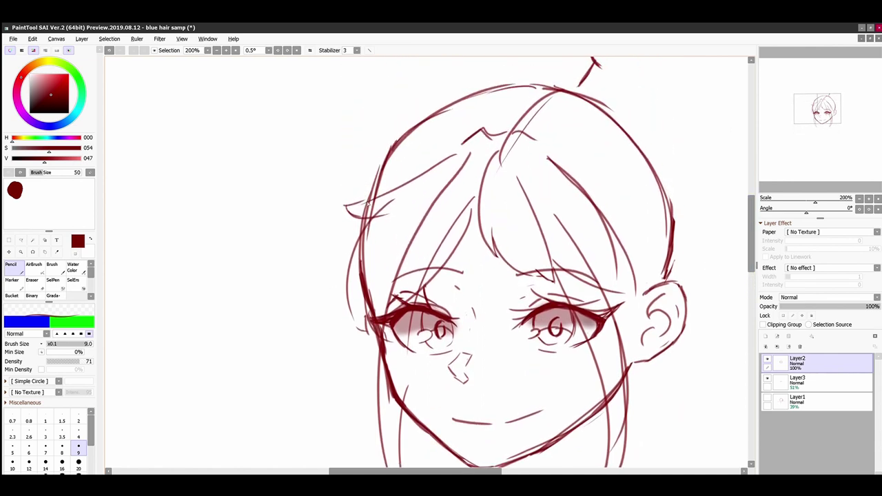
drag(379, 205, 358, 397)
drag(359, 357, 380, 390)
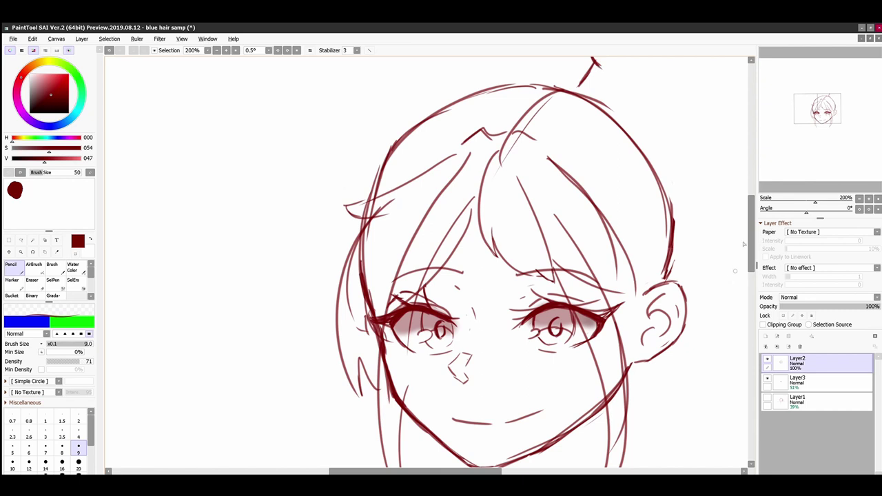
Add thin inner strands along the lower parts of both long side locks
mouse_move(750, 245)
mouse_down()
mouse_move(751, 257)
mouse_move(740, 253)
mouse_up()
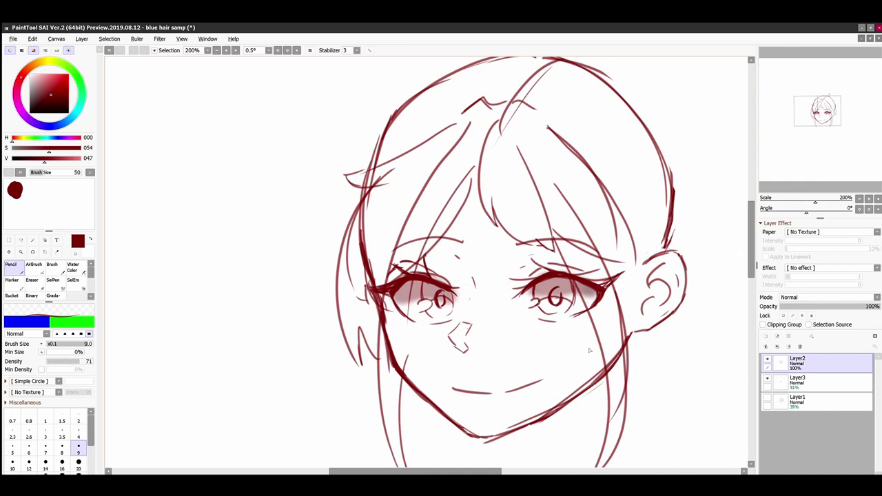
drag(603, 343, 588, 438)
drag(404, 319, 411, 438)
drag(400, 329, 429, 450)
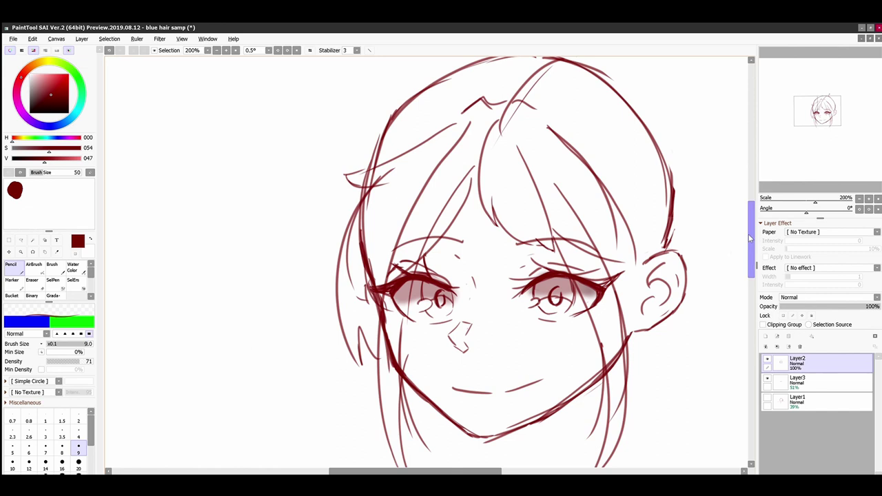
Erase the notched tip of the viewer's-left outer lock with the Eraser and redraw it with longer Pencil curves
scroll(745, 260, down, 1)
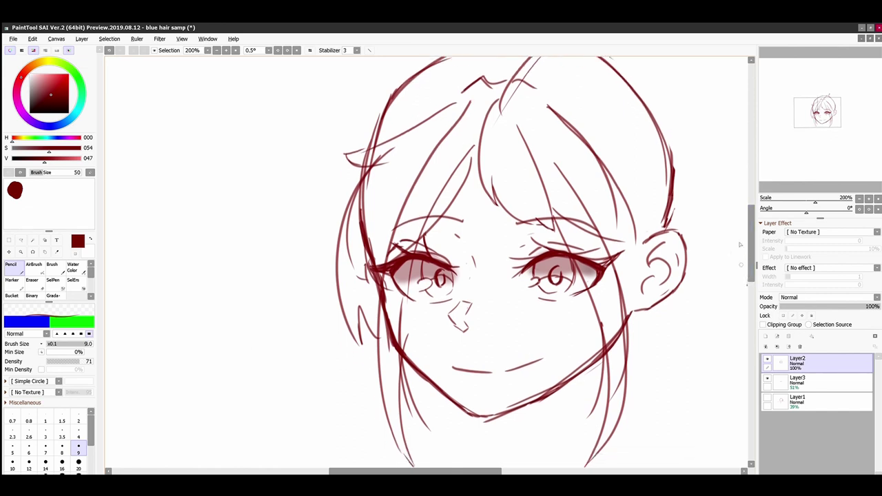
mouse_move(133, 152)
mouse_down()
mouse_move(104, 137)
mouse_move(136, 228)
mouse_up()
key(ctrl+z)
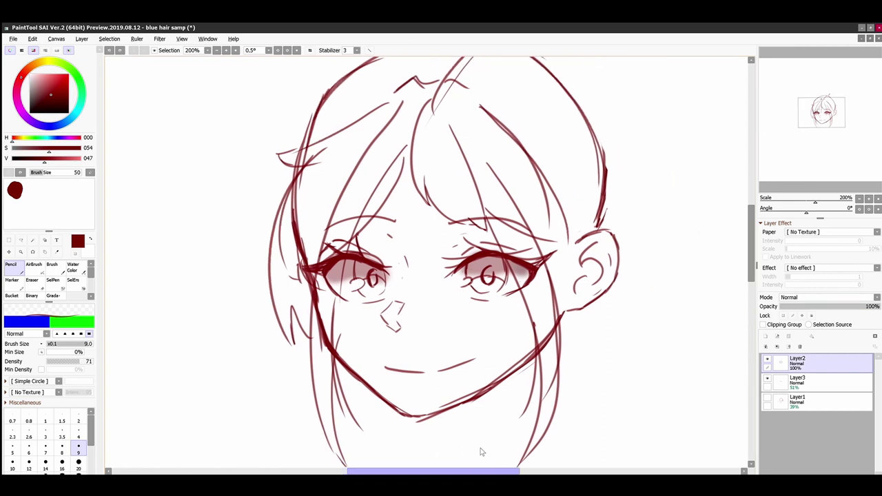
drag(538, 419, 473, 439)
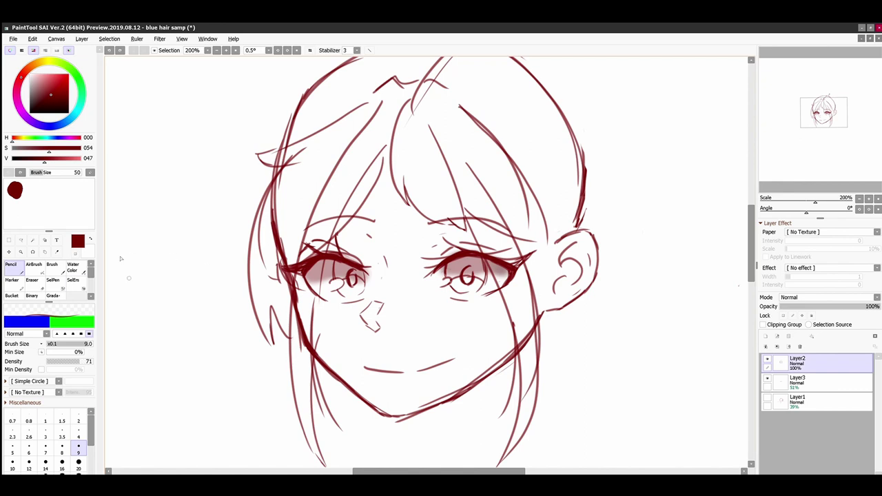
click(32, 280)
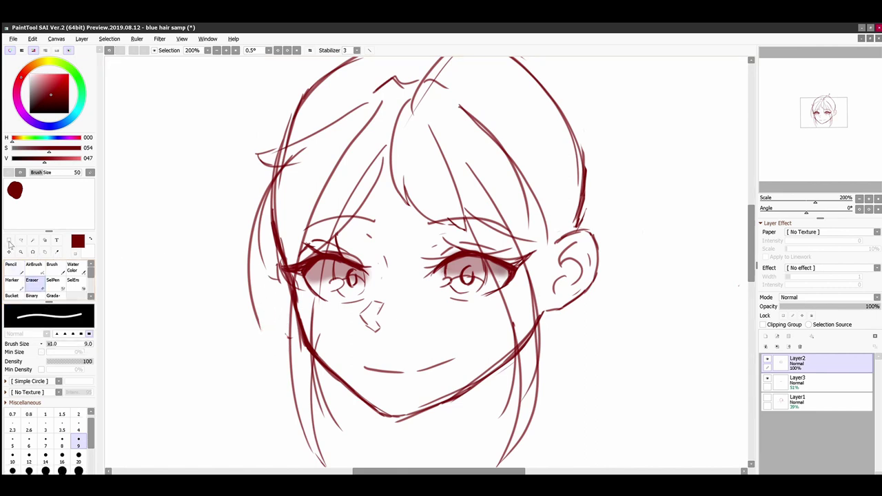
key(n)
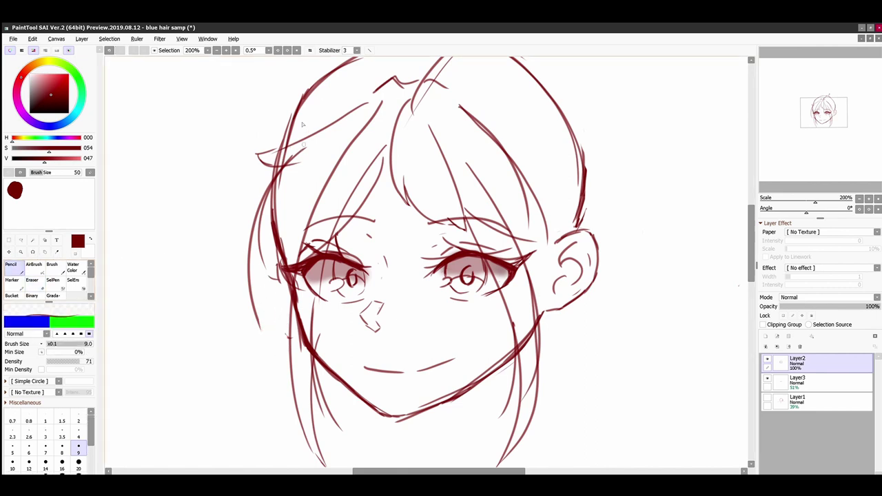
drag(279, 169, 265, 362)
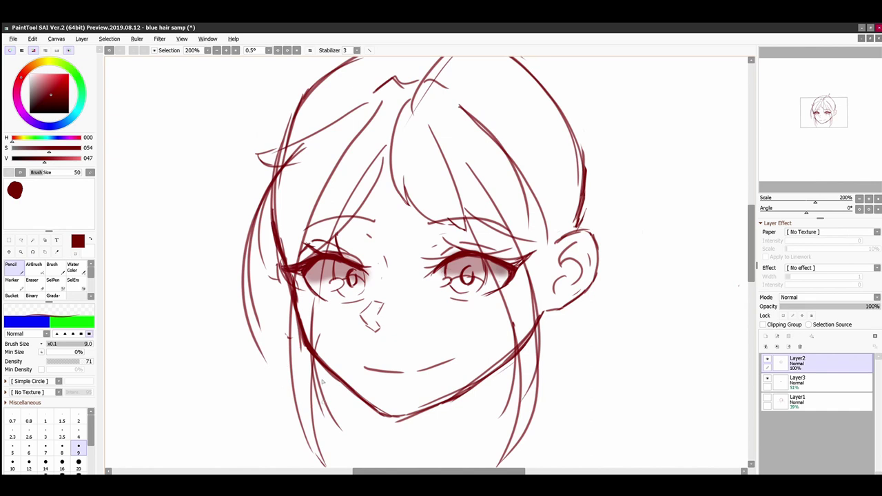
drag(263, 309, 296, 395)
Sketch two ponytail strands sweeping from the mark above the crown down behind the viewer's-right side of the head
scroll(740, 268, up, 5)
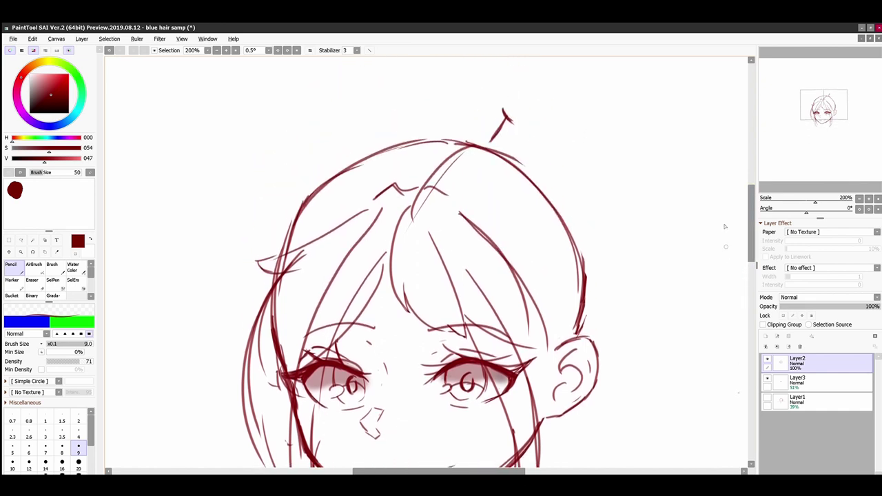
drag(505, 111, 642, 329)
mouse_move(749, 233)
mouse_down()
mouse_move(749, 252)
mouse_move(747, 235)
mouse_up()
mouse_move(554, 131)
mouse_down()
mouse_move(692, 397)
mouse_move(692, 426)
mouse_up()
Sketch loose curves around the skull, over the crown and behind the ear, to build the outer hair volume
mouse_move(756, 227)
mouse_down()
mouse_move(750, 190)
mouse_move(750, 274)
mouse_move(749, 247)
mouse_up()
scroll(830, 118, up, 1)
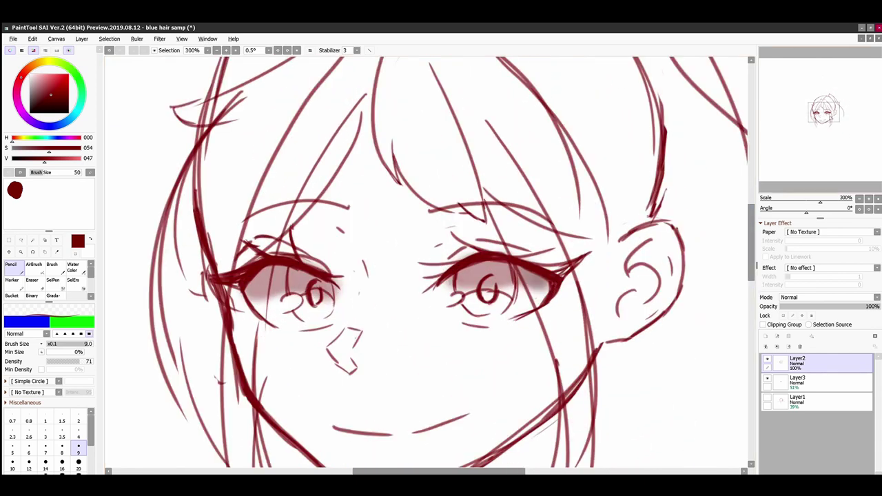
scroll(830, 118, down, 2)
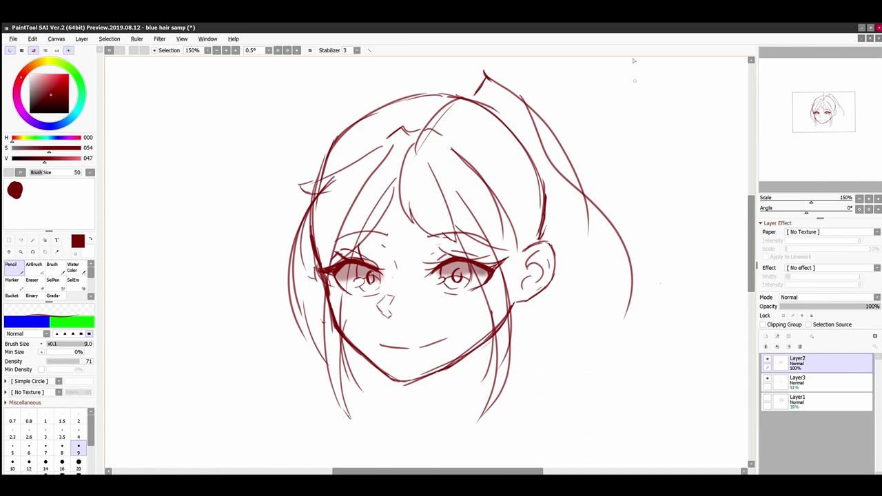
mouse_move(516, 312)
mouse_down()
mouse_move(577, 225)
mouse_move(505, 97)
mouse_up()
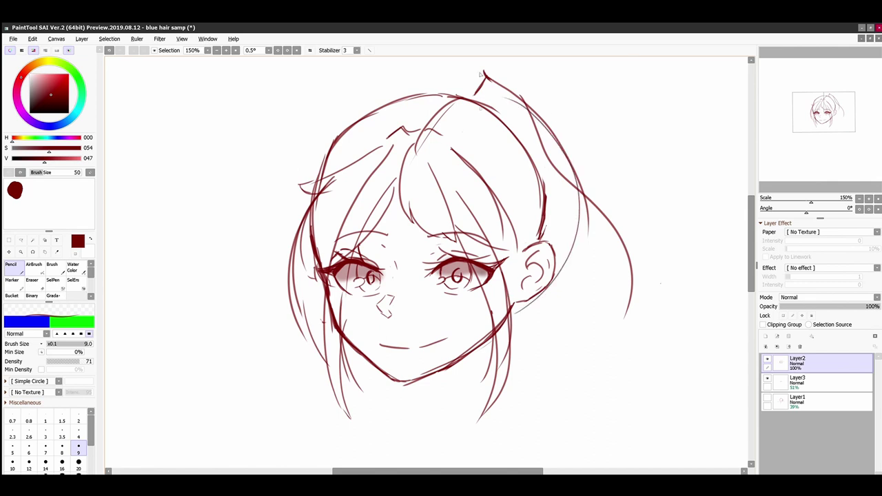
mouse_move(456, 85)
mouse_down()
mouse_move(525, 128)
mouse_move(535, 288)
mouse_up()
drag(530, 318, 575, 254)
drag(581, 254, 499, 76)
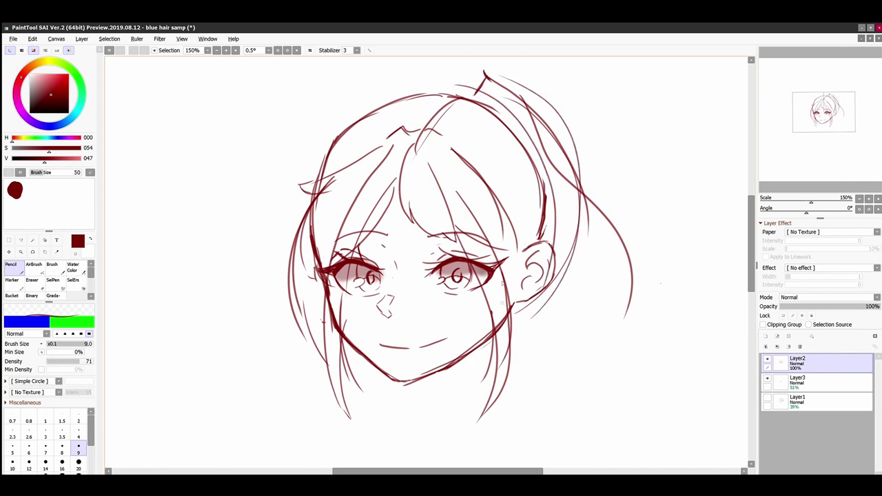
mouse_move(548, 138)
mouse_down()
mouse_move(354, 94)
mouse_move(323, 233)
mouse_move(304, 206)
mouse_move(453, 77)
mouse_move(538, 276)
mouse_up()
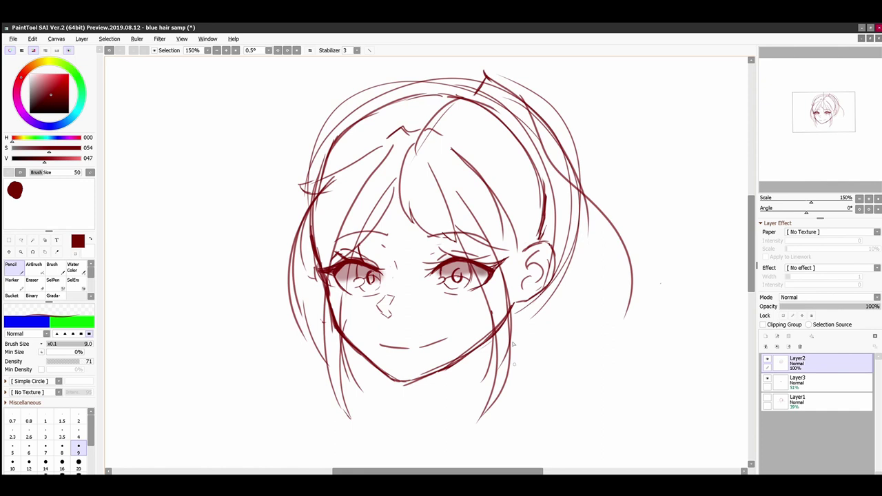
Sketch several strands along the parting, connecting the base of the ponytail to the top of the fringe
drag(748, 251, 743, 243)
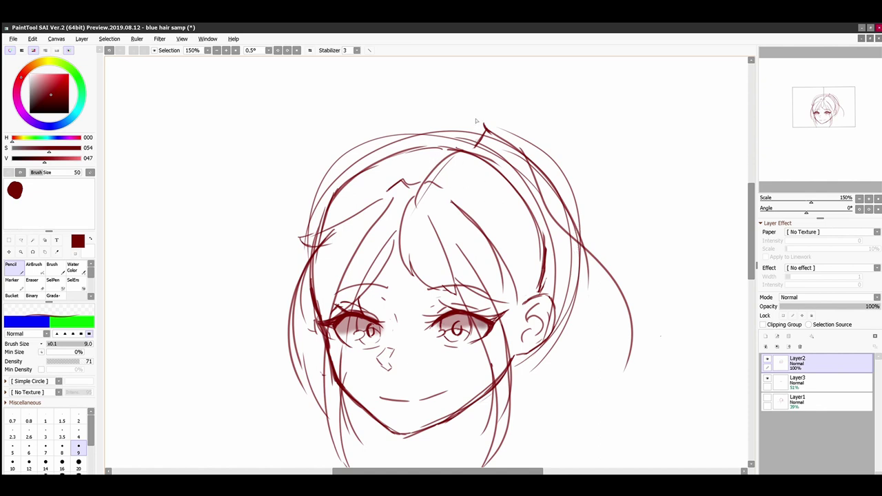
drag(477, 137, 427, 187)
drag(464, 144, 421, 191)
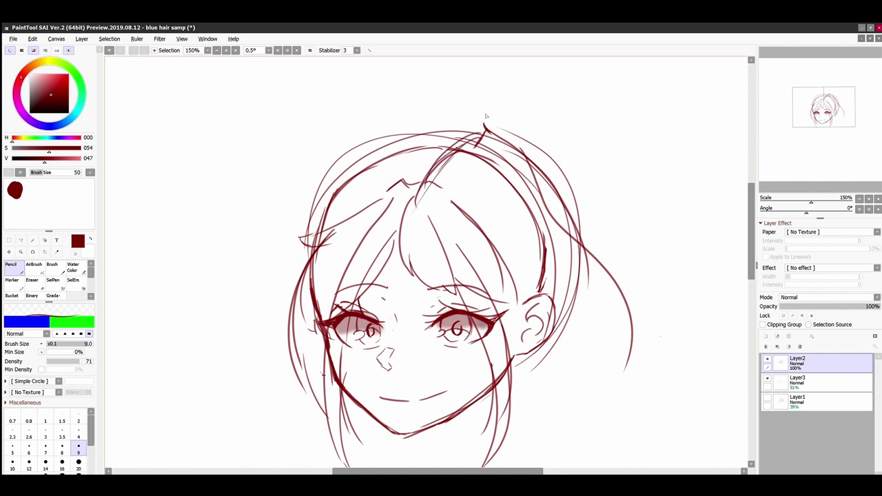
drag(484, 133, 430, 184)
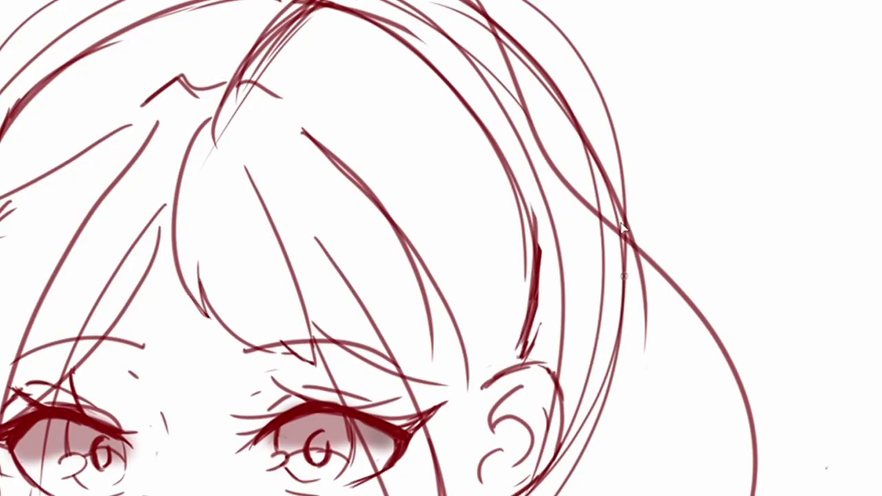
Sketch four curved strands sweeping across the viewer's-right side of the head between the back outline and the fringe and ear
mouse_move(625, 275)
mouse_down()
mouse_move(610, 314)
mouse_move(415, 459)
mouse_up()
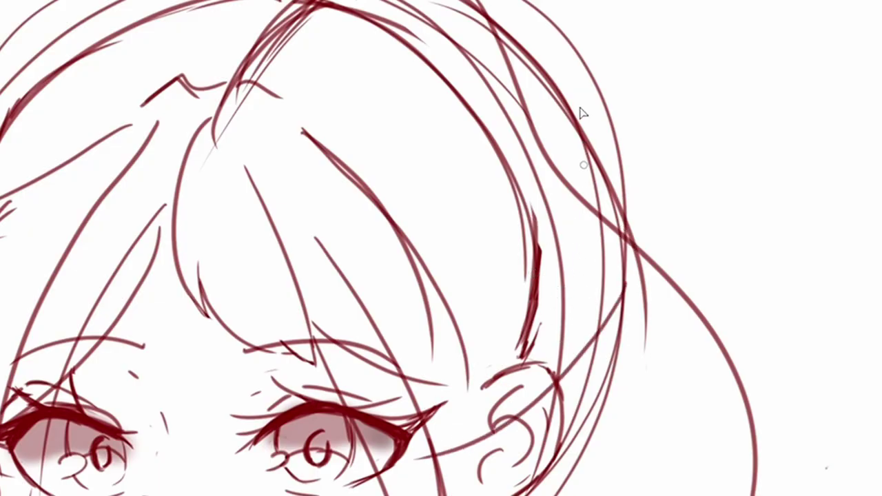
drag(604, 195, 393, 345)
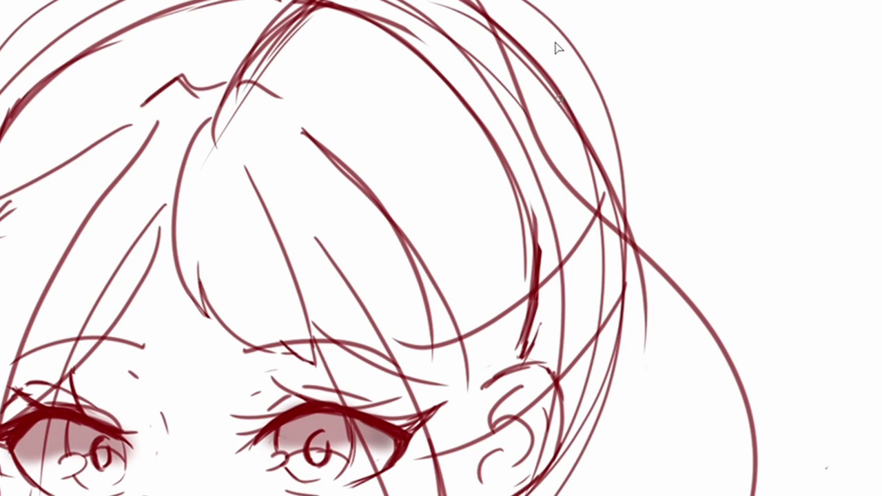
drag(560, 109, 320, 186)
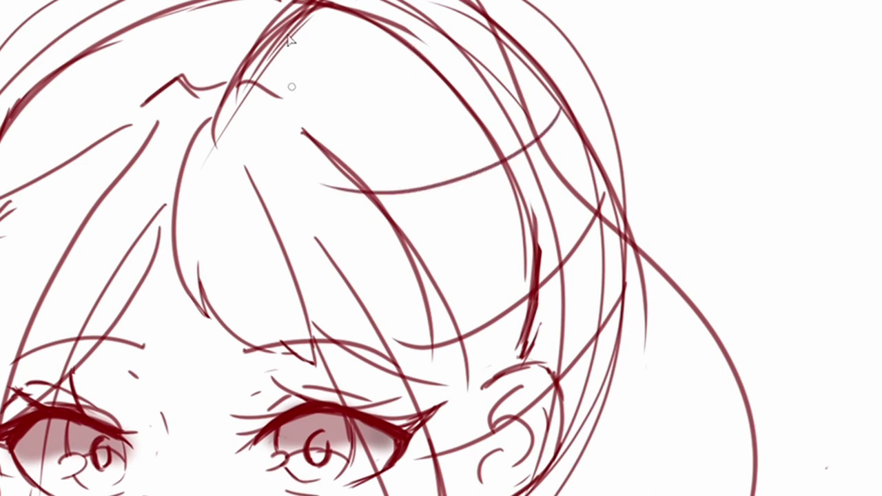
drag(294, 103, 516, 42)
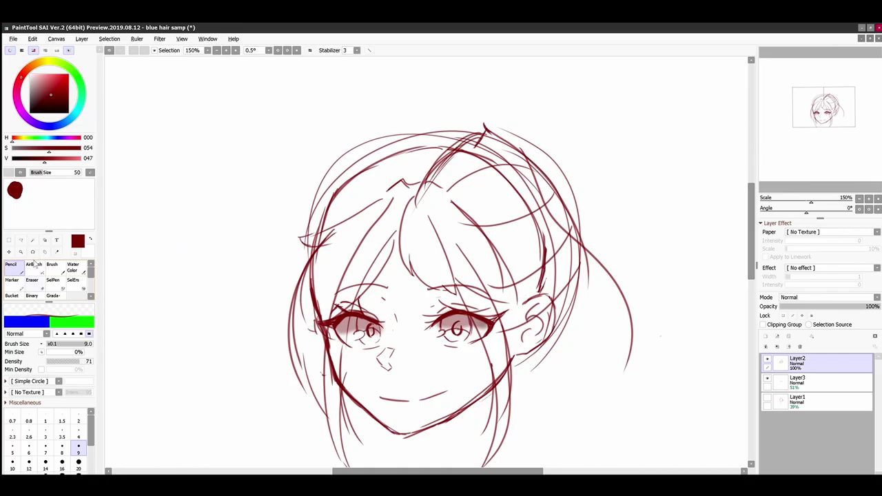
Sketch loose outer strands with the Pencil on the viewer's-left side of the head, redrawing the first wide curve closer to the face
click(33, 282)
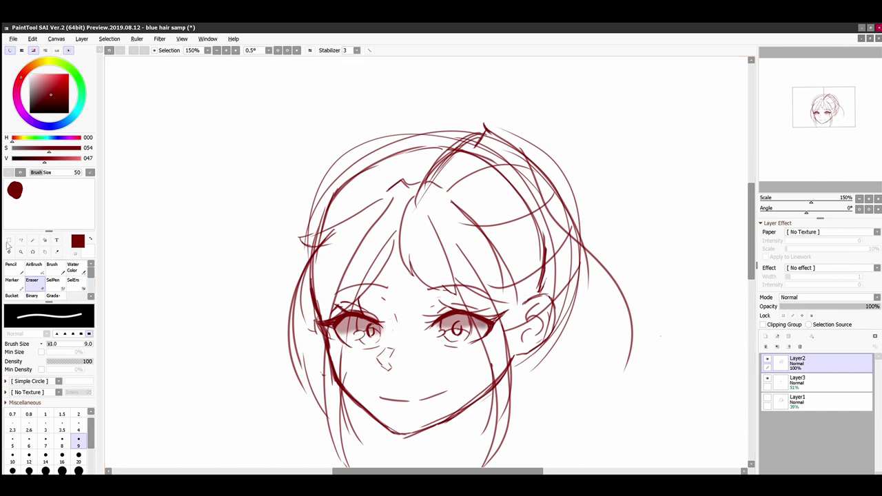
click(13, 268)
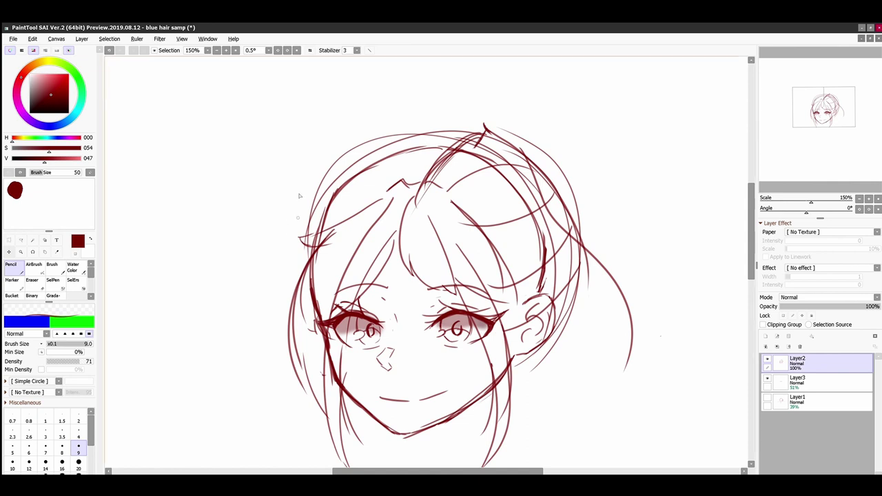
mouse_move(312, 207)
mouse_down()
mouse_move(231, 319)
mouse_move(236, 356)
mouse_up()
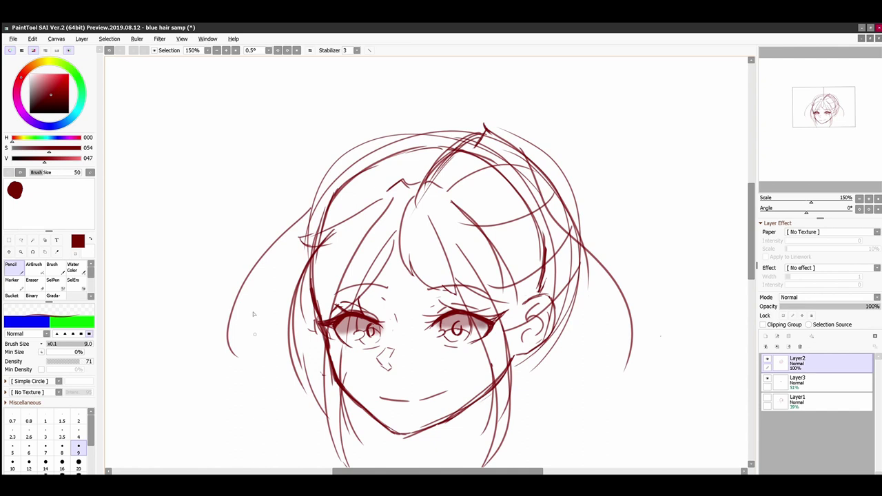
key(ctrl+z)
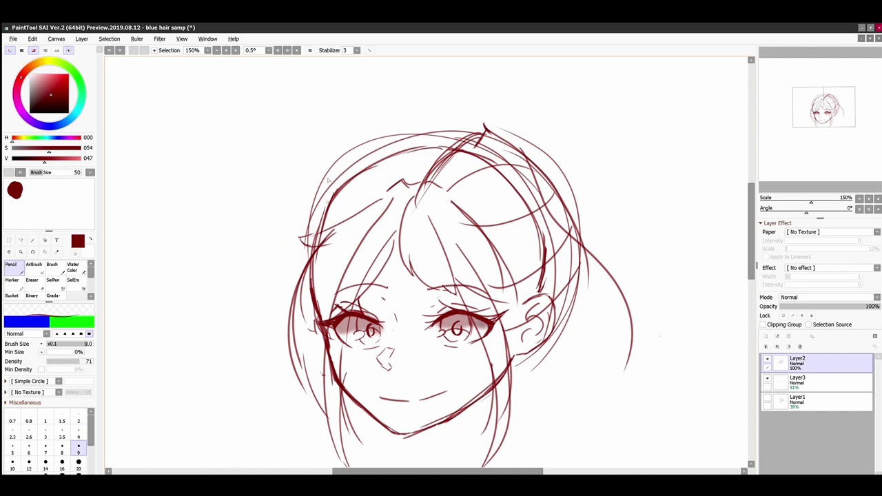
key(ctrl+y)
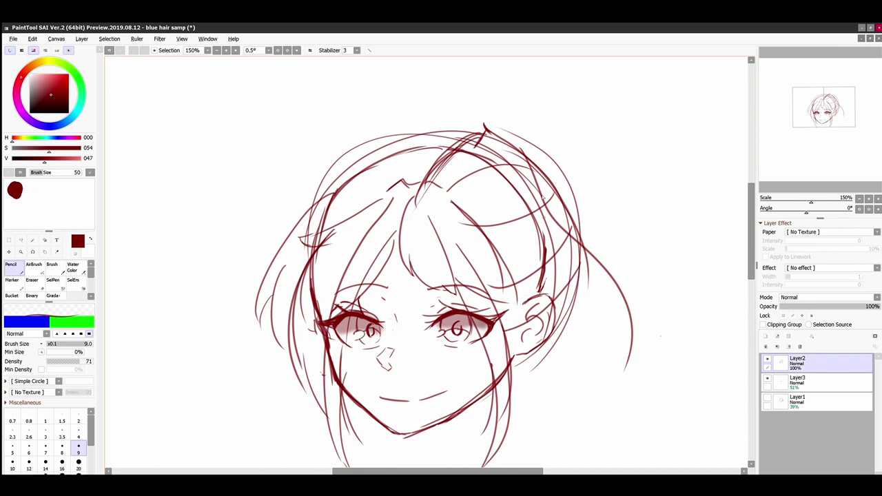
Mask the outer hair outline from the viewer's-left strands over the crown to the viewer's-right ponytail with SelPen at size 50
click(53, 279)
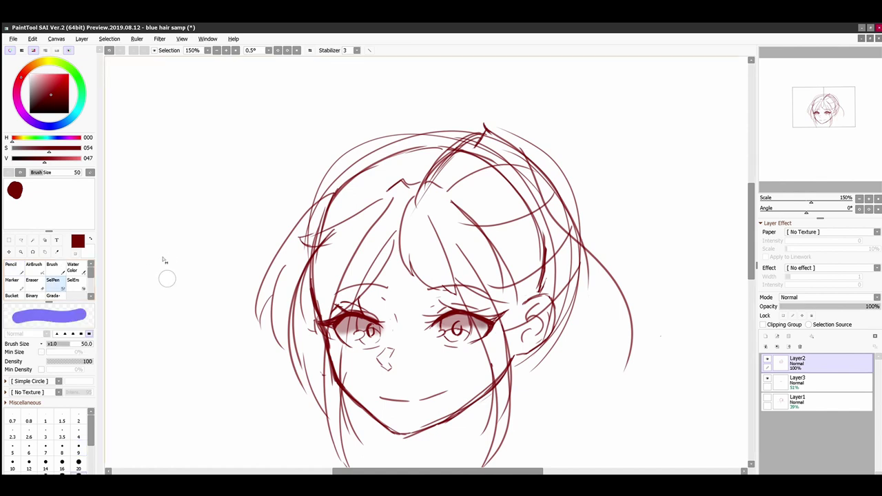
mouse_move(282, 290)
mouse_down()
mouse_move(278, 234)
mouse_move(311, 174)
mouse_move(350, 131)
mouse_move(456, 112)
mouse_move(509, 125)
mouse_move(582, 208)
mouse_move(563, 238)
mouse_move(620, 276)
mouse_move(628, 333)
mouse_move(632, 299)
mouse_move(645, 344)
mouse_up()
key(minus)
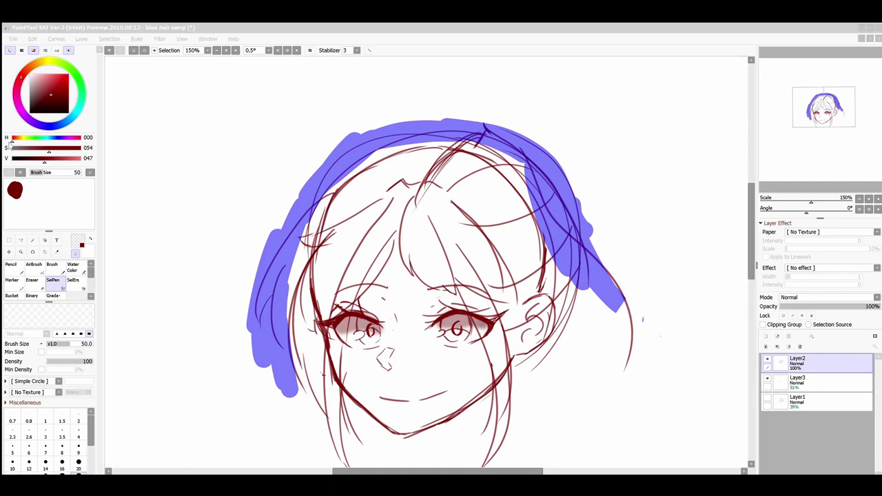
drag(612, 270, 624, 366)
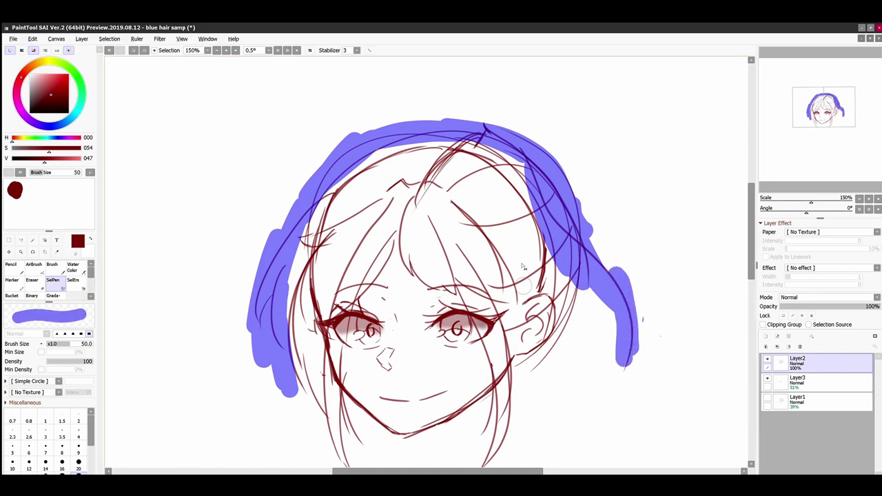
drag(508, 152, 596, 276)
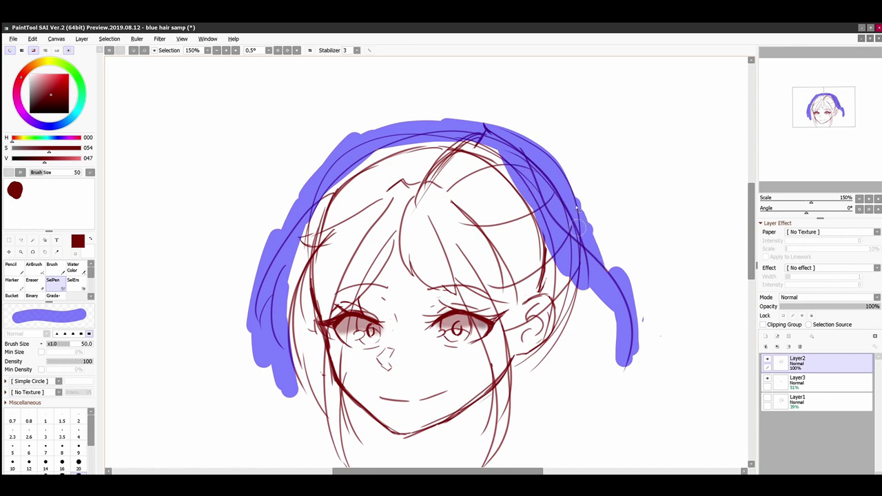
Stretch the selected outer hair upward with a Freeform transform to raise the volume above the skull, and apply it
key(ctrl+t)
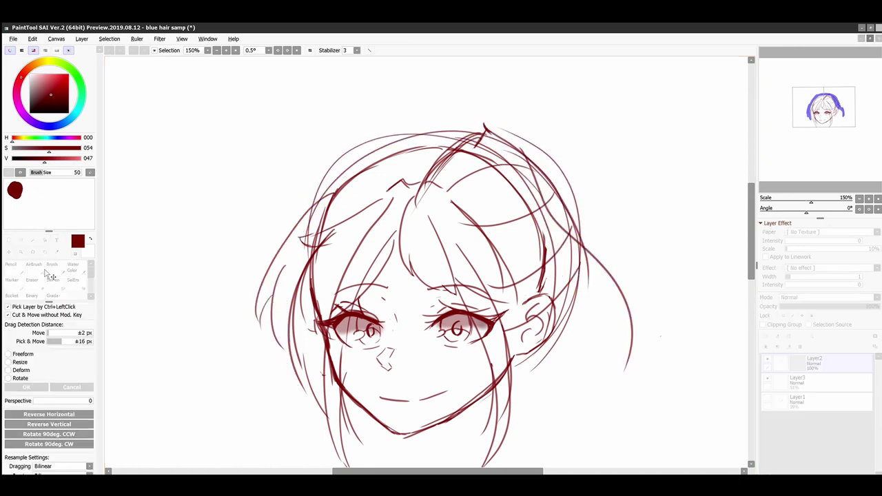
drag(634, 98, 620, 80)
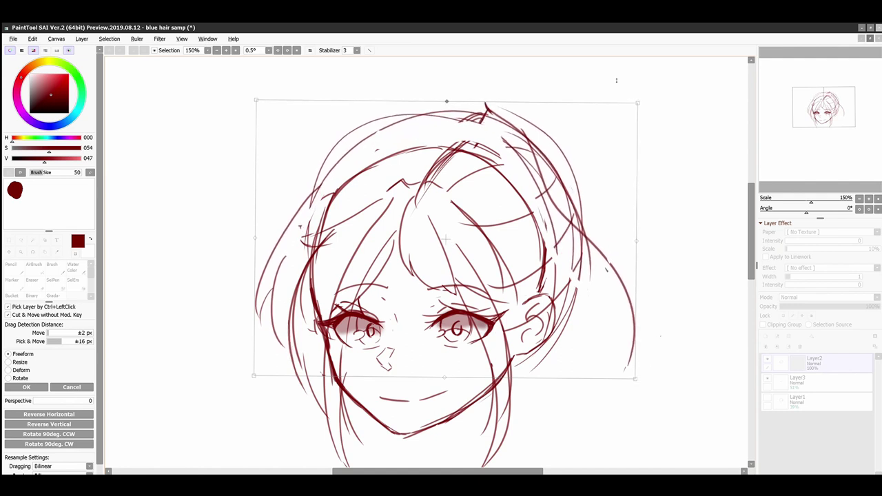
key(Return)
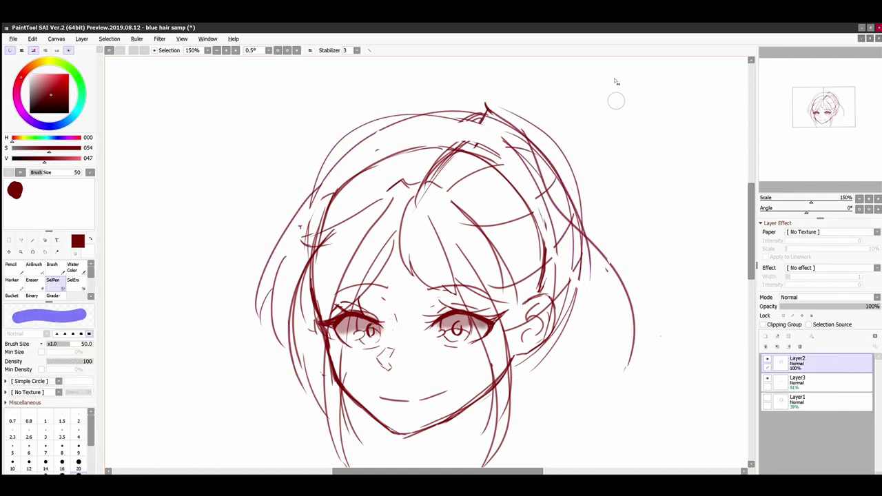
Sketch the gathered base of the viewer's-right pigtail with the Pencil and its long outer curves falling beside the face
key(n)
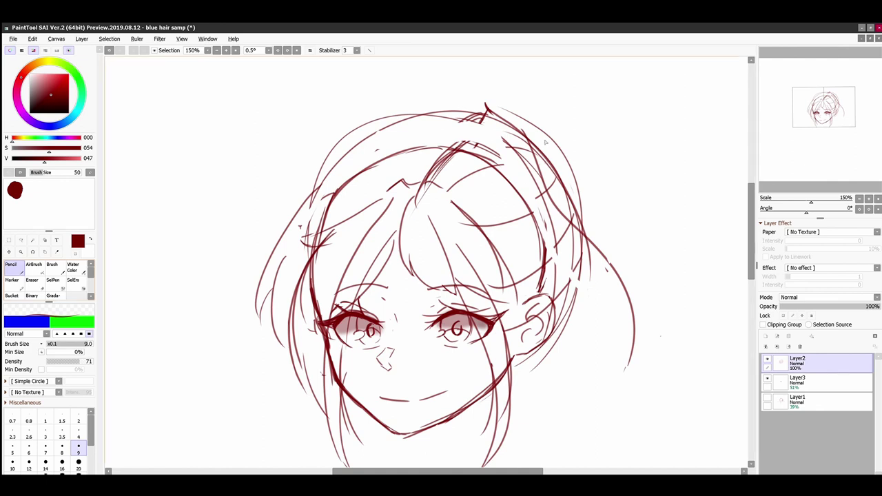
drag(549, 139, 539, 172)
drag(529, 134, 554, 145)
mouse_move(555, 128)
mouse_down()
mouse_move(654, 322)
mouse_move(592, 418)
mouse_up()
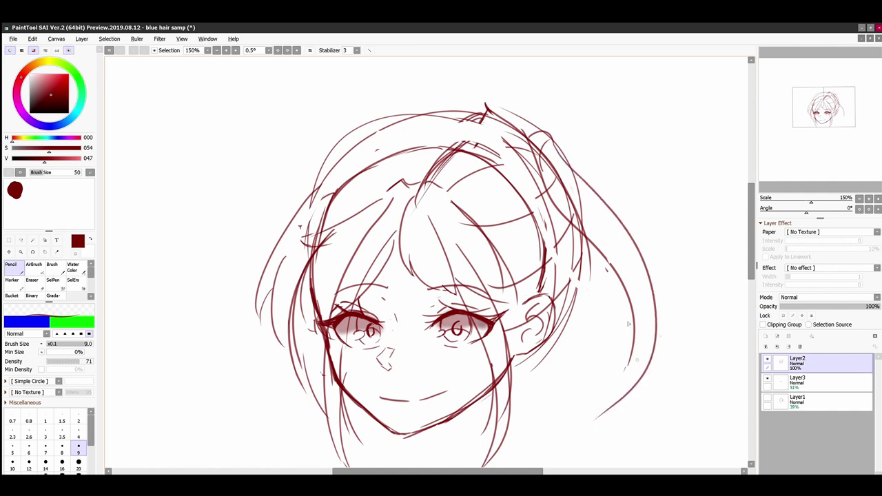
mouse_move(584, 227)
mouse_down()
mouse_move(600, 251)
mouse_move(598, 408)
mouse_up()
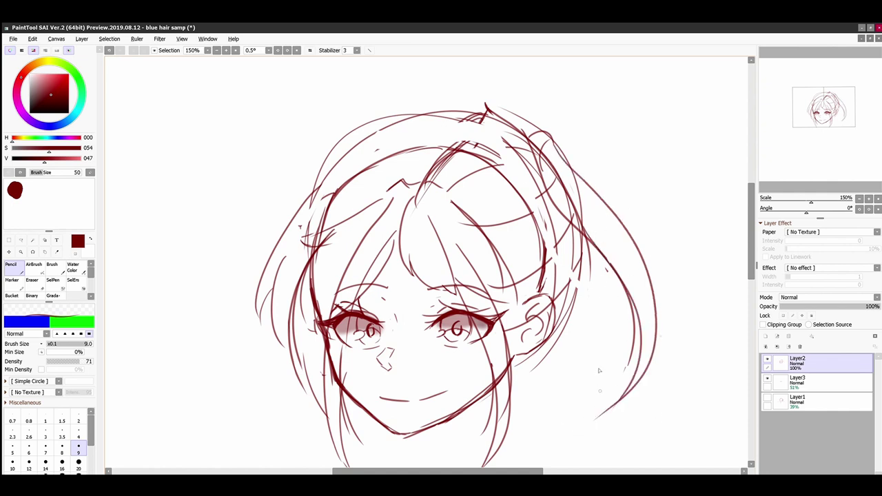
Add inner strands to the viewer's-right pigtail, running from behind the ear down to the lower ends
drag(517, 173, 579, 361)
drag(565, 252, 609, 467)
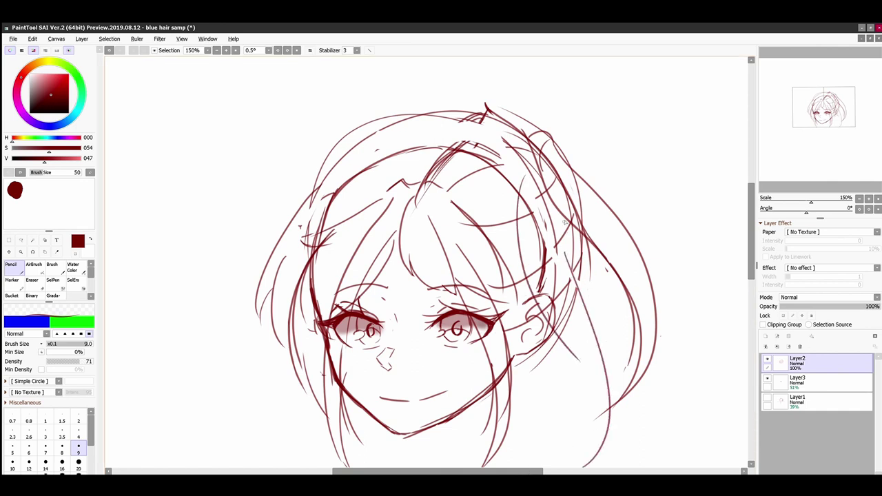
drag(569, 260, 613, 353)
drag(628, 289, 614, 434)
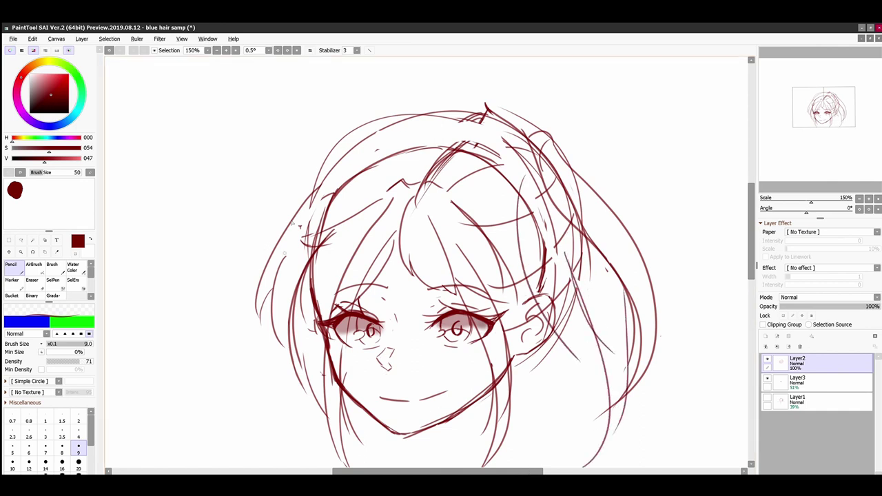
Sketch a matching viewer's-left pigtail with a gathered base, a long outer curve and several inner strands down to the ends
mouse_move(327, 144)
mouse_down()
mouse_move(288, 195)
mouse_move(189, 379)
mouse_up()
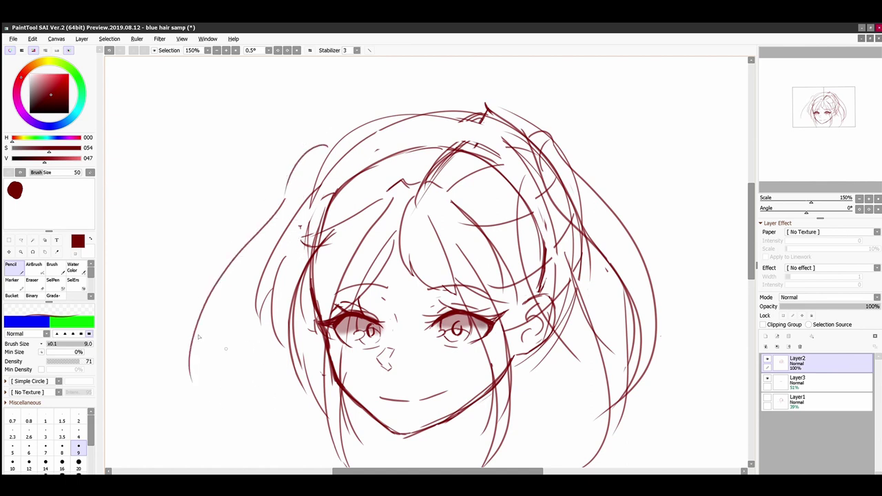
mouse_move(233, 325)
mouse_down()
mouse_move(219, 380)
mouse_move(235, 448)
mouse_up()
drag(193, 364, 232, 442)
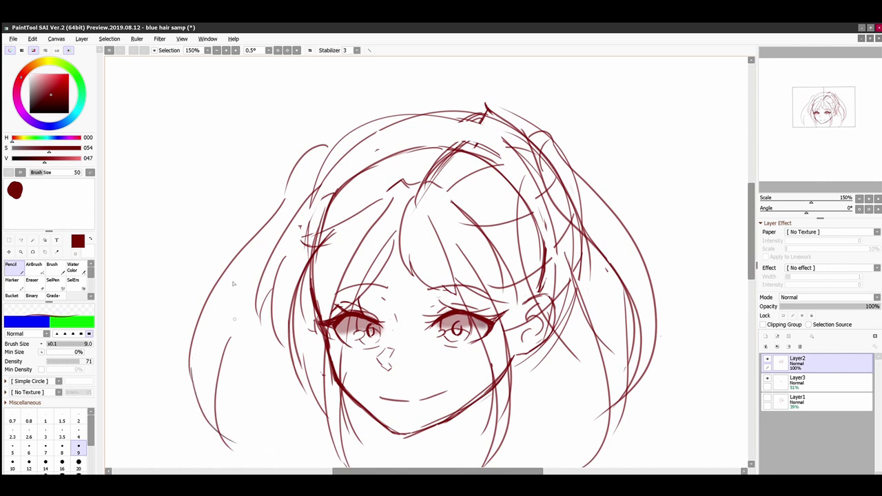
drag(233, 304, 260, 418)
drag(275, 362, 311, 418)
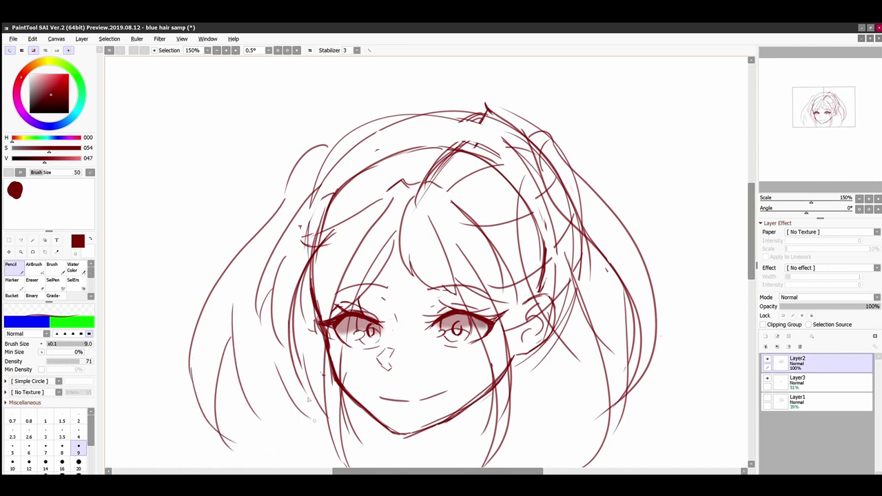
drag(262, 359, 295, 434)
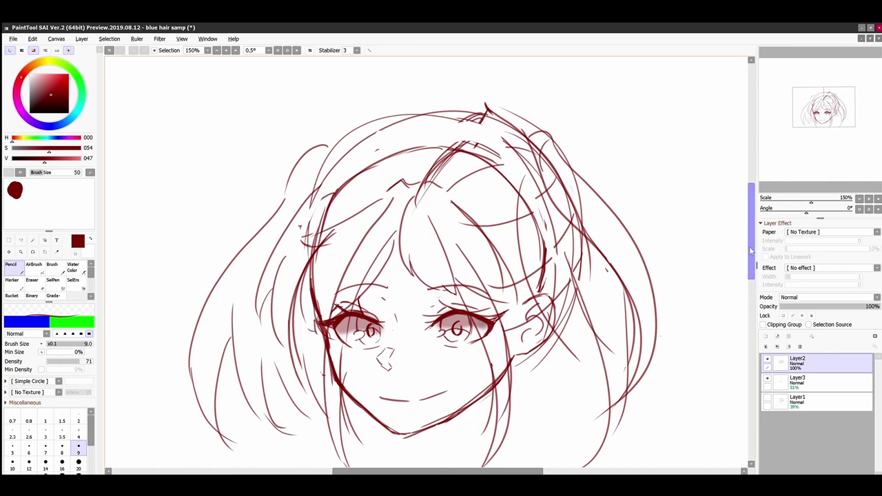
drag(750, 248, 749, 257)
drag(749, 256, 748, 262)
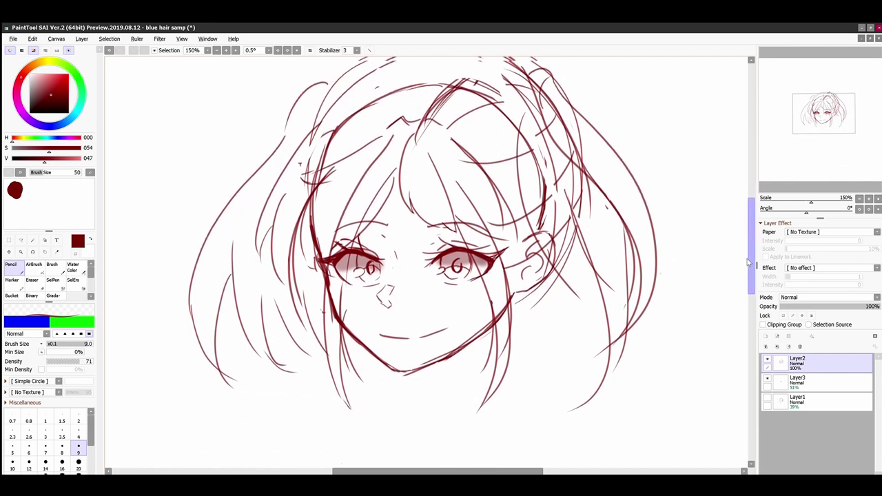
scroll(748, 261, up, 2)
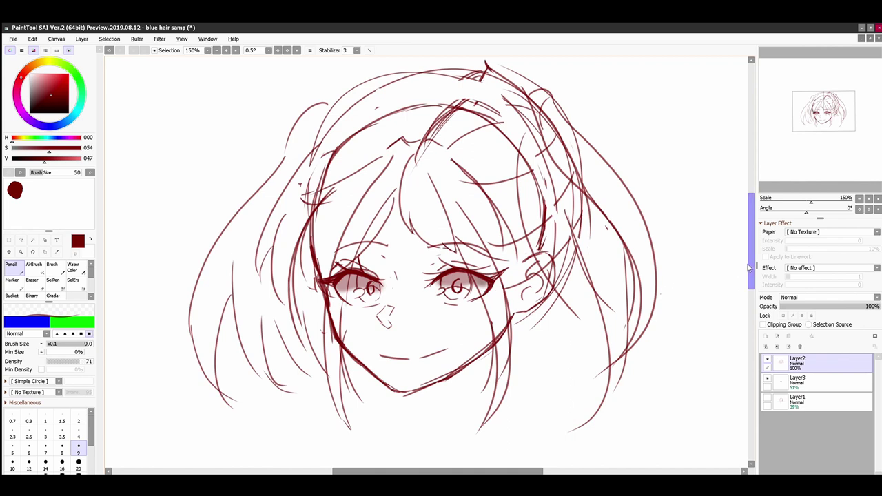
drag(750, 269, 752, 275)
drag(751, 274, 753, 281)
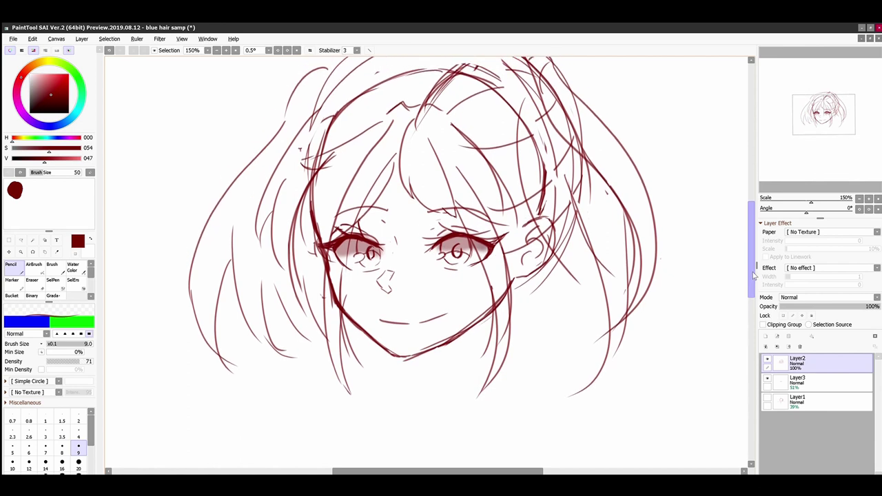
drag(752, 281, 746, 266)
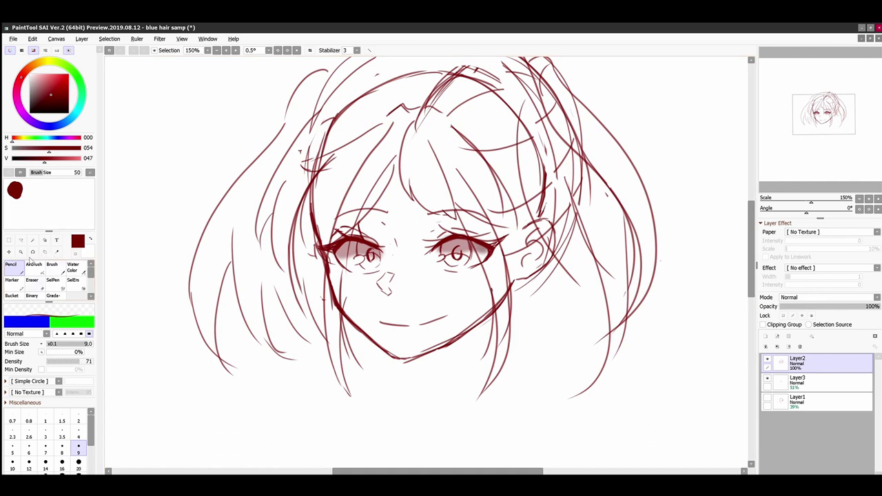
click(31, 280)
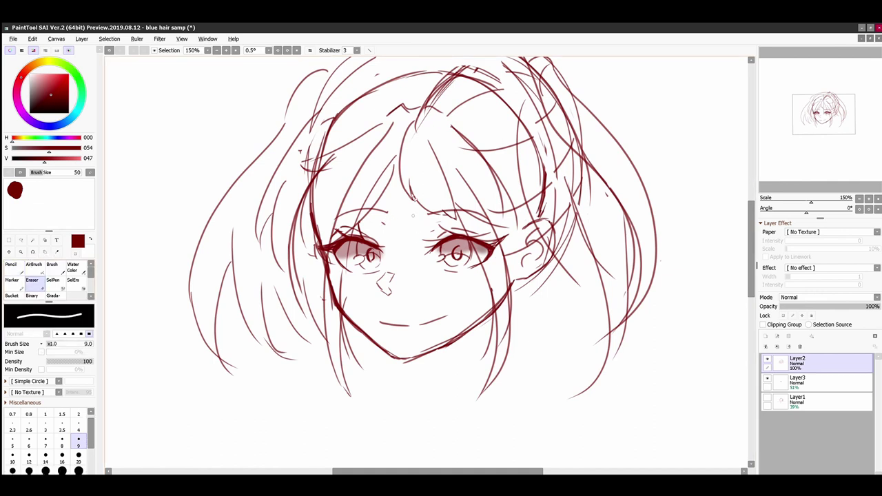
click(11, 265)
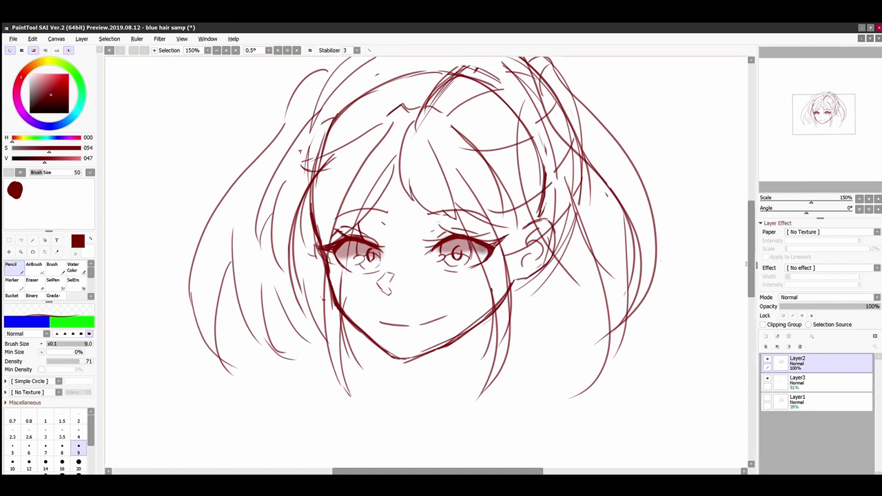
scroll(751, 260, up, 3)
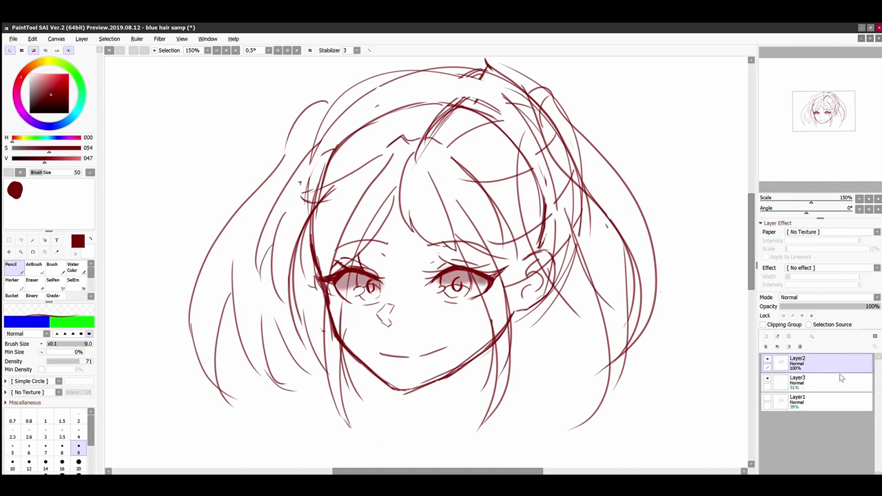
Add a new layer above the sketch and lower the opacity of Layer2 to 43%
click(764, 336)
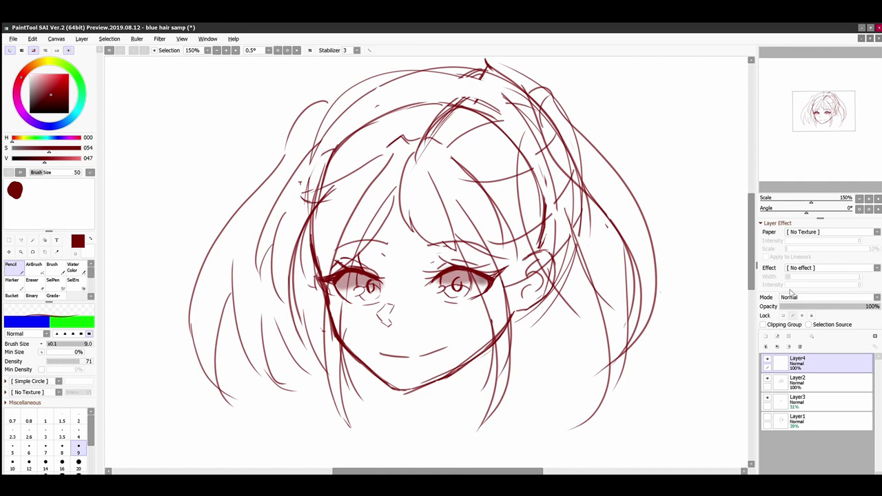
click(805, 381)
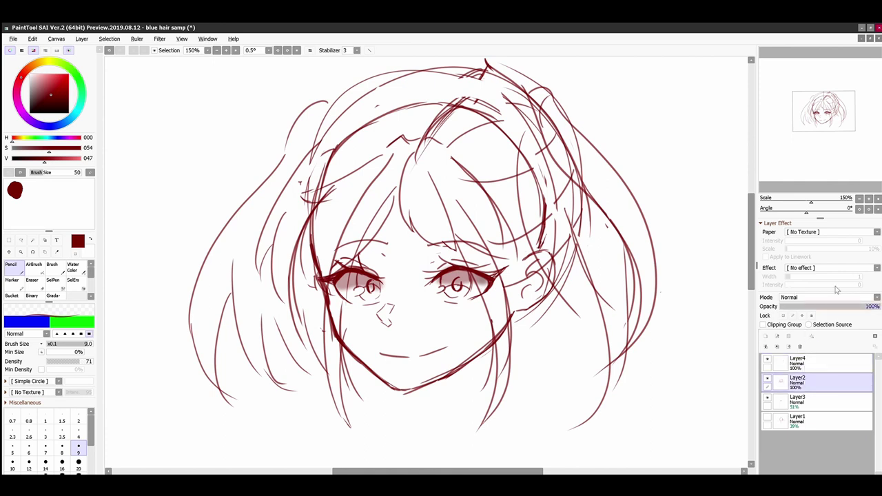
drag(836, 289, 823, 289)
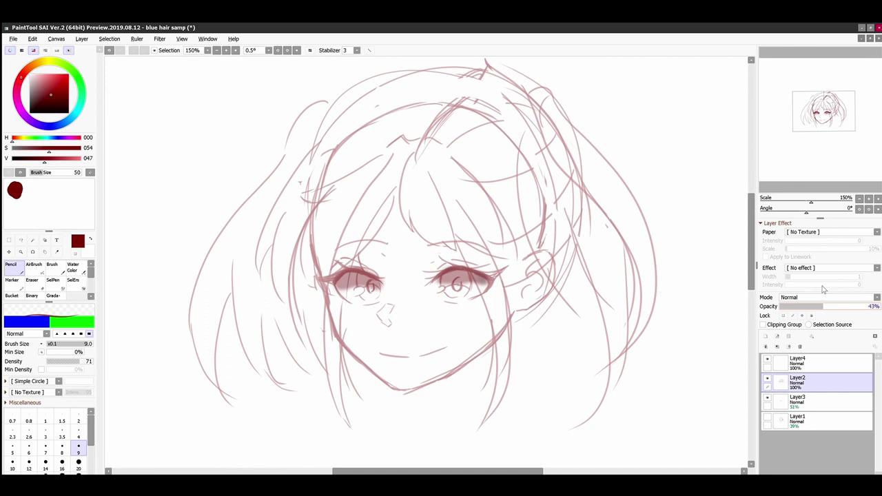
Hide Layer3 and make the empty Layer4 the active layer
click(767, 398)
click(766, 398)
click(767, 398)
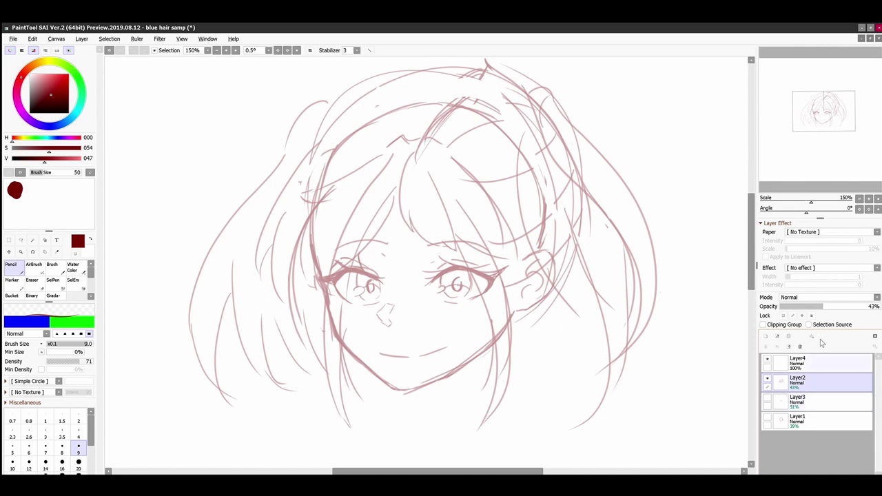
click(818, 361)
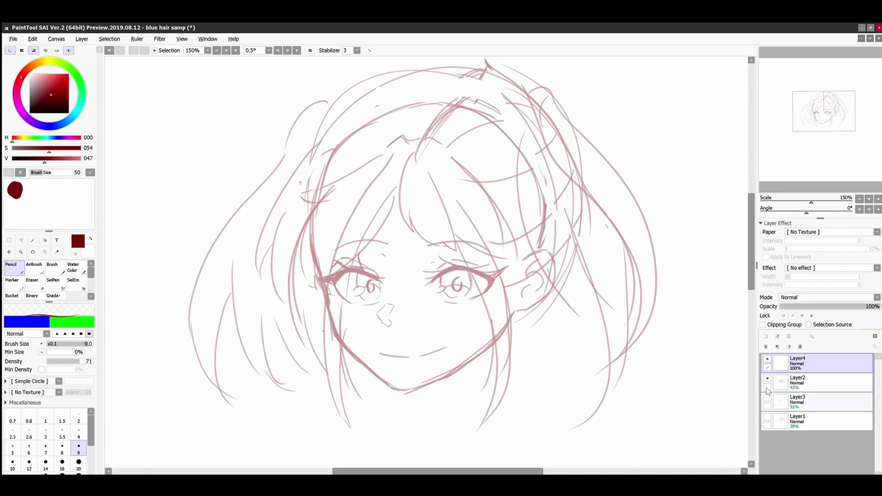
Set the drawing colour to a dark purple with H 266, S 038 and V 035
drag(51, 95, 48, 97)
drag(25, 69, 33, 102)
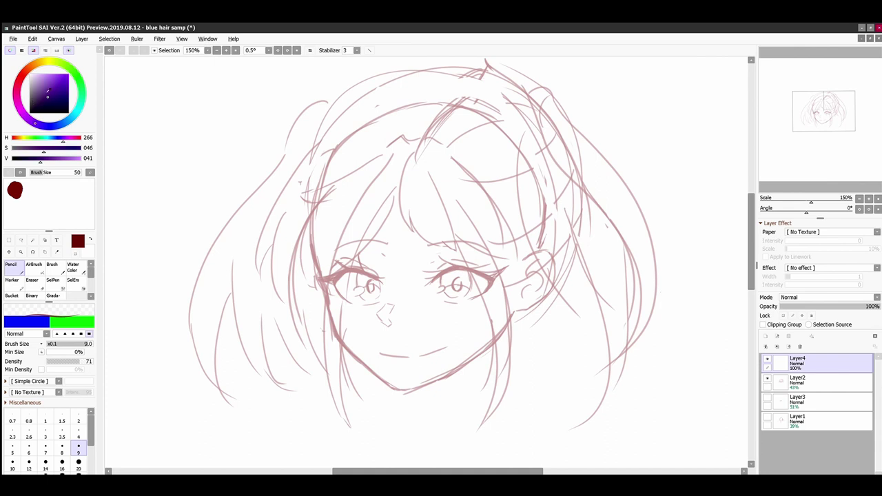
drag(45, 80, 43, 100)
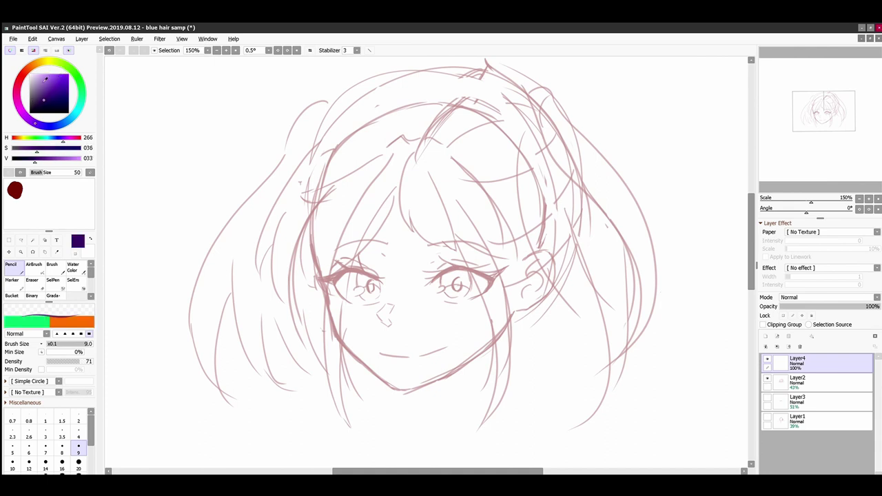
click(45, 99)
drag(315, 246, 322, 285)
key(ctrl+z)
key(ctrl+z)
key(ctrl+z)
key(ctrl+z)
key(Page_Up)
key(Page_Up)
key(Page_Up)
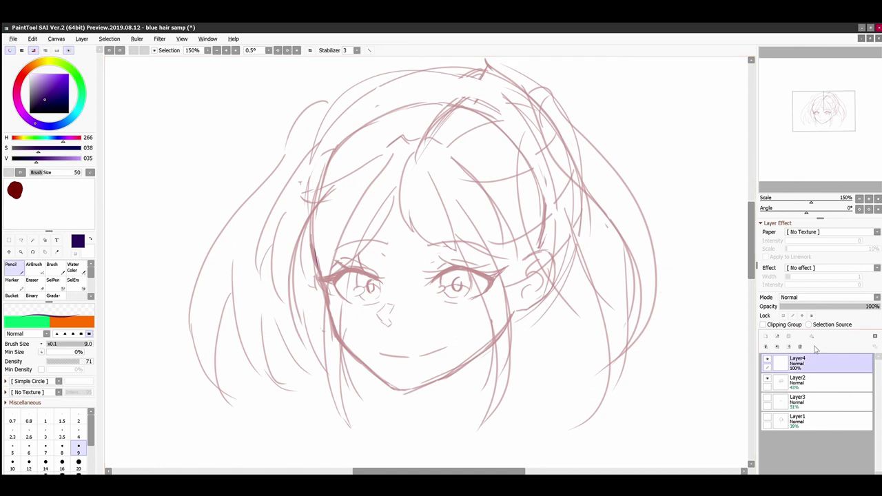
drag(448, 471, 400, 453)
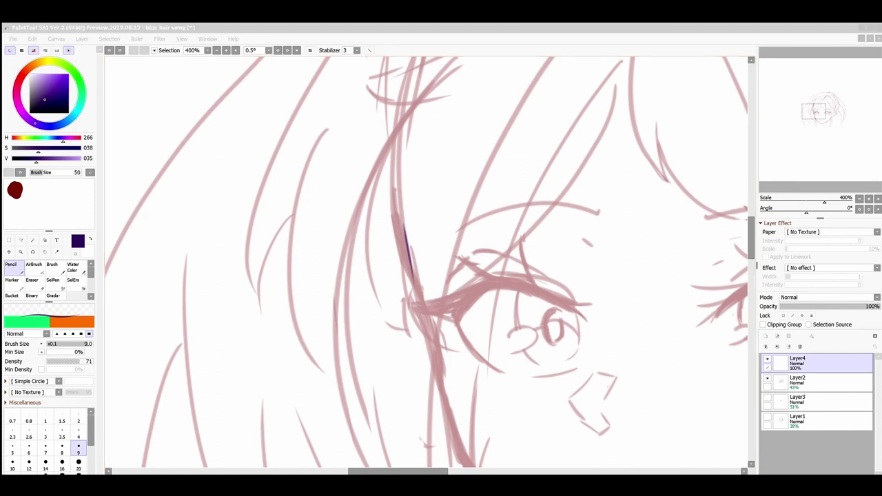
click(593, 361)
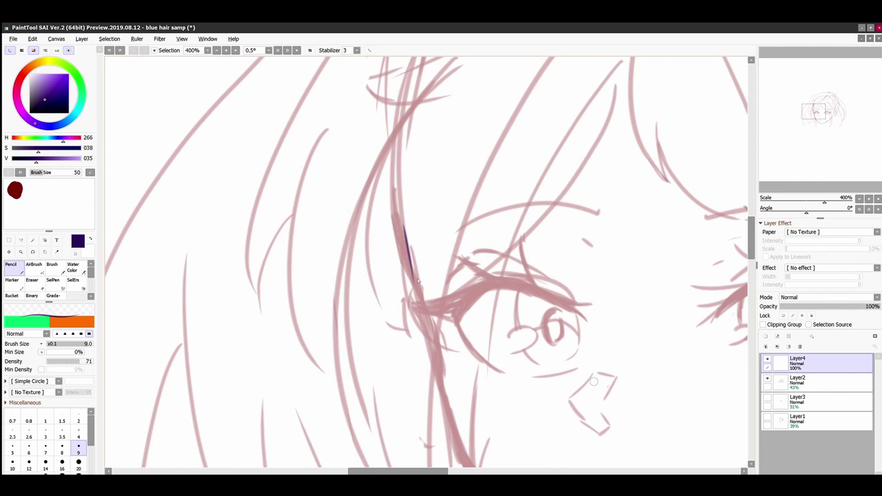
drag(404, 252, 429, 329)
drag(412, 274, 435, 362)
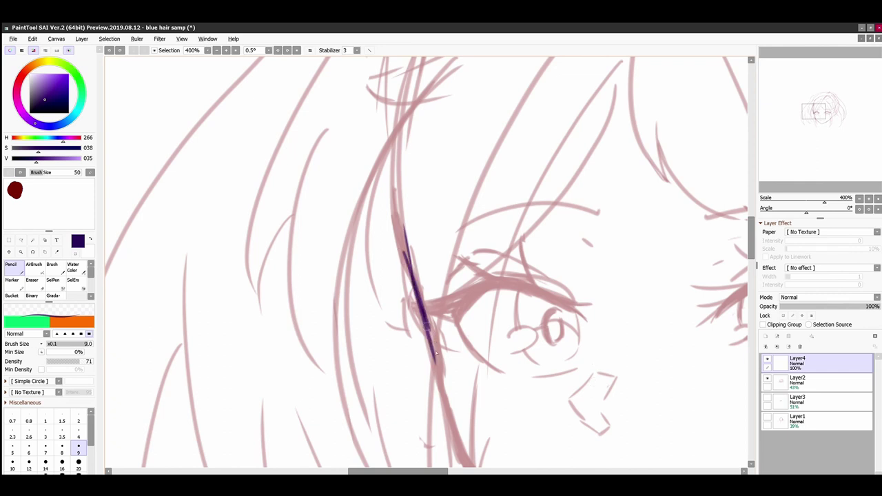
drag(423, 318, 458, 448)
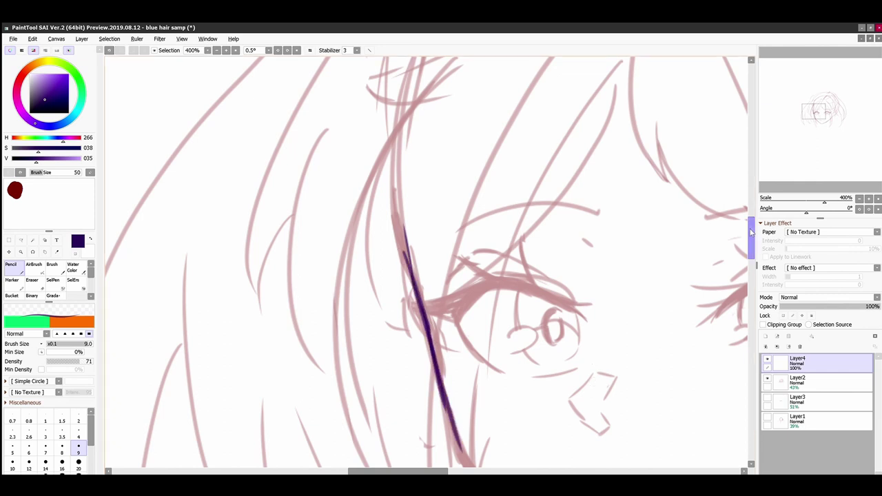
mouse_move(750, 230)
mouse_down()
mouse_move(751, 252)
mouse_move(751, 233)
mouse_up()
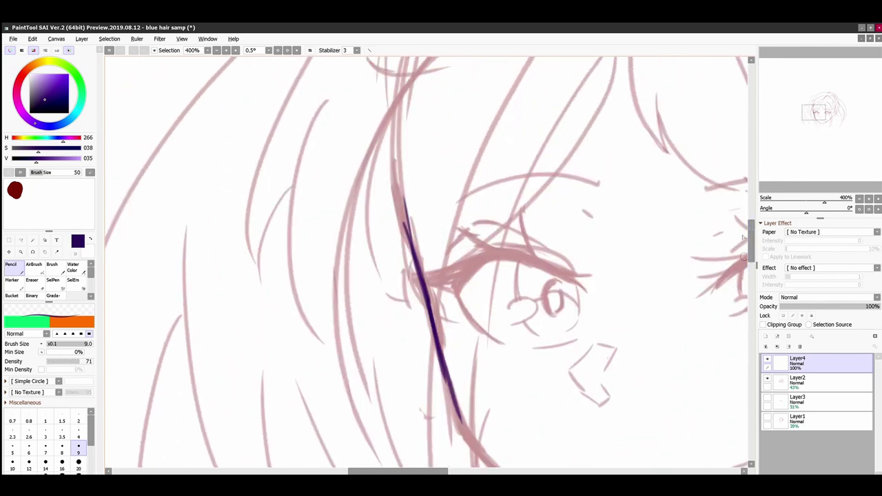
key(ctrl+z)
key(ctrl+z)
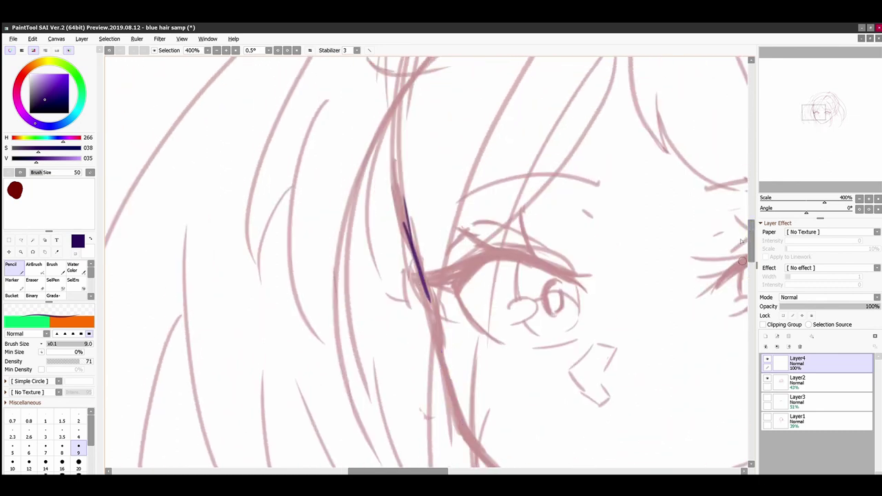
key(ctrl+z)
key(ctrl+z)
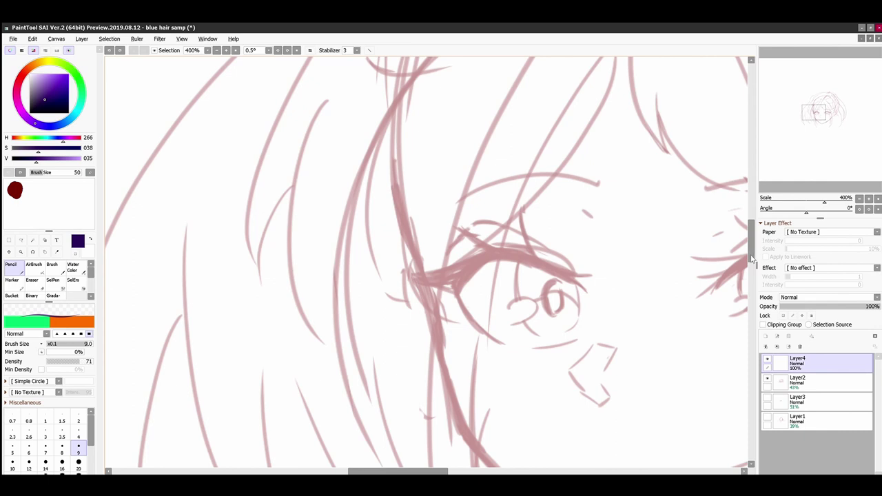
key(Page_Down)
drag(340, 346, 356, 389)
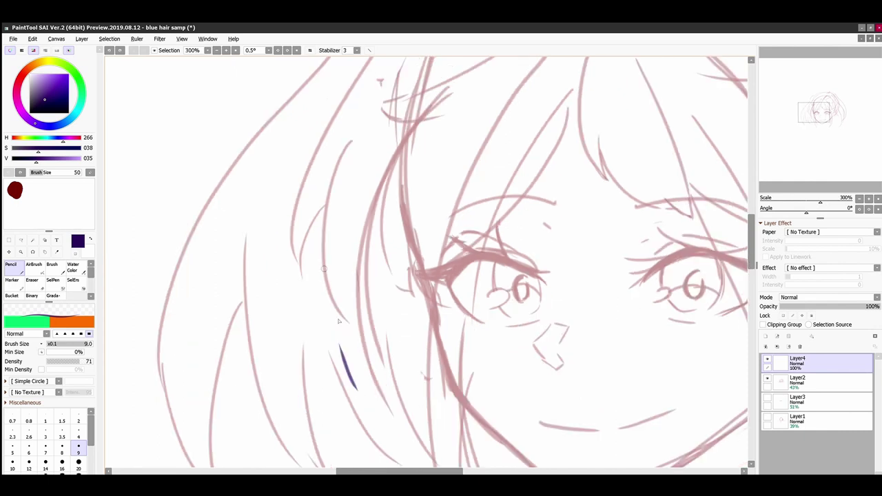
drag(326, 279, 364, 404)
drag(348, 364, 371, 411)
key(ctrl+z)
key(ctrl+z)
key(ctrl+z)
Ink the viewer's-left face contour over the sketch, from beside the eye down the cheek towards the chin
drag(748, 235, 751, 248)
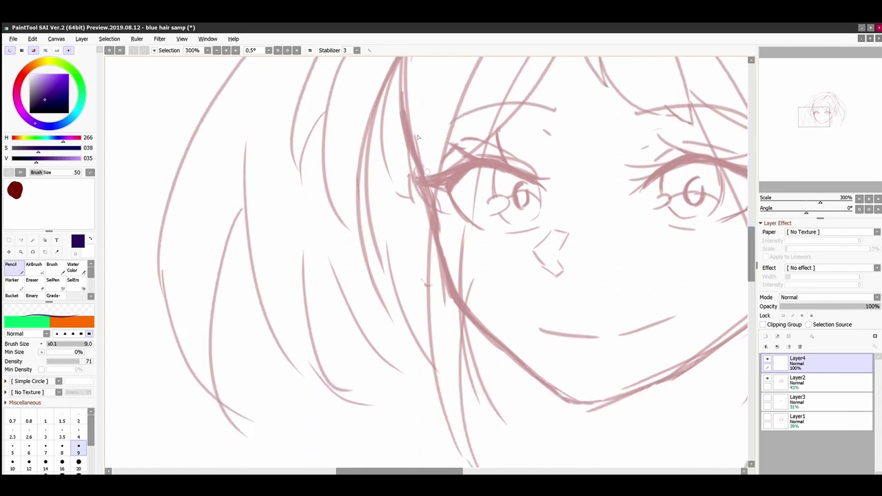
mouse_move(409, 142)
mouse_down()
mouse_move(447, 284)
mouse_move(510, 355)
mouse_up()
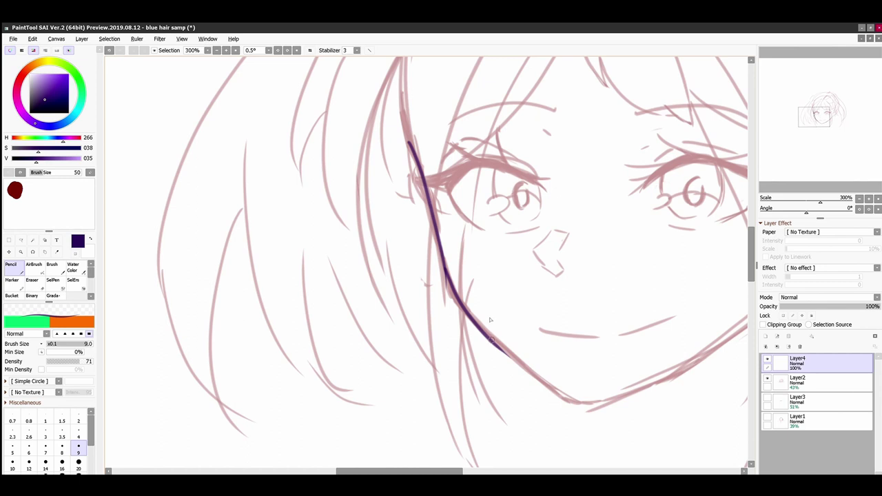
drag(491, 339, 562, 401)
Continue the inked face line around the chin and up the viewer's-right jaw to the base of the ear
drag(439, 470, 466, 452)
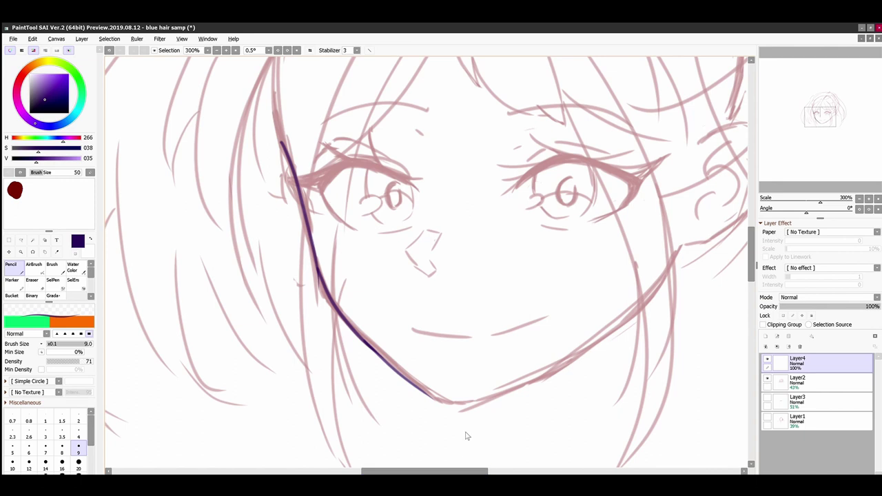
drag(818, 120, 822, 119)
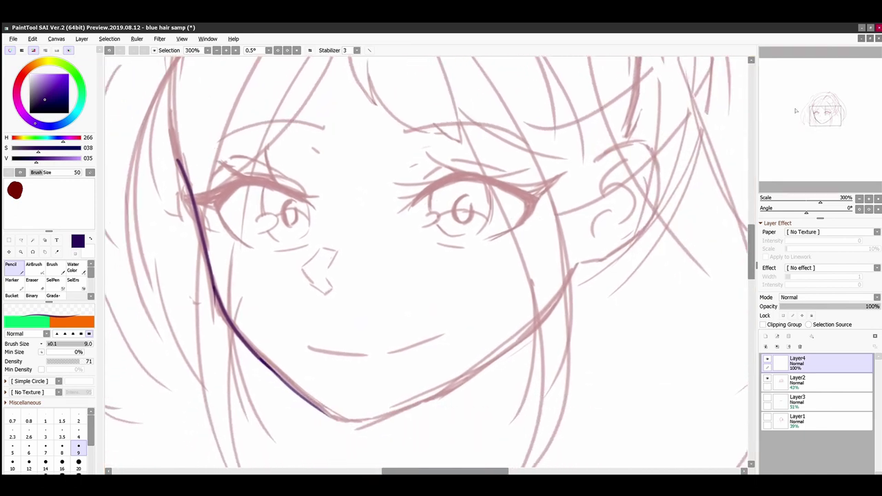
drag(323, 410, 437, 406)
mouse_move(359, 419)
mouse_down()
mouse_move(489, 352)
mouse_move(543, 309)
mouse_move(658, 287)
mouse_move(546, 311)
mouse_move(452, 382)
mouse_move(554, 296)
mouse_up()
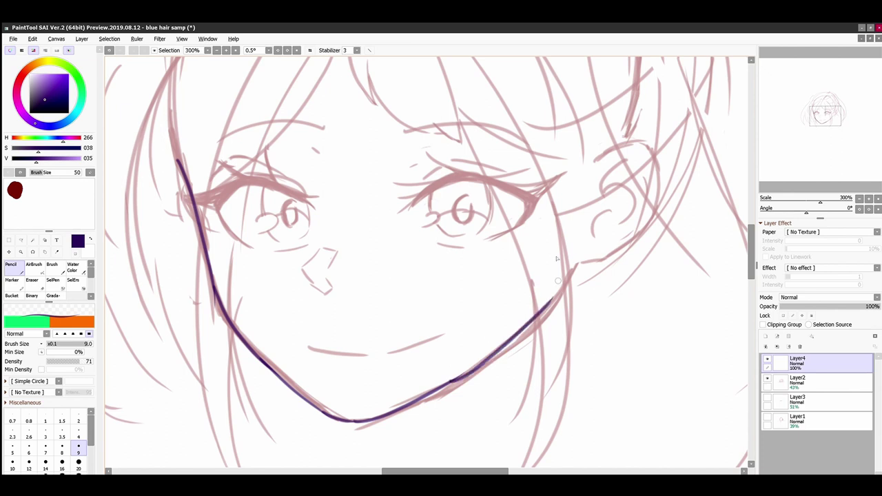
key(ctrl+z)
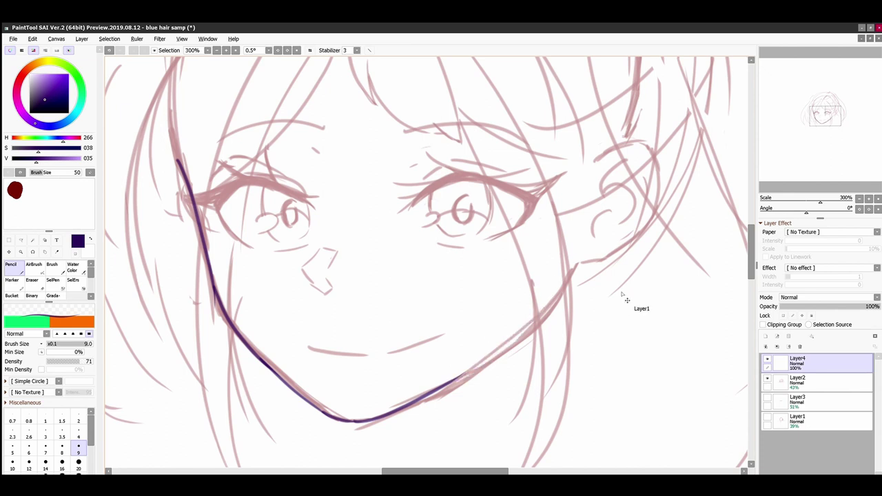
drag(570, 273, 449, 382)
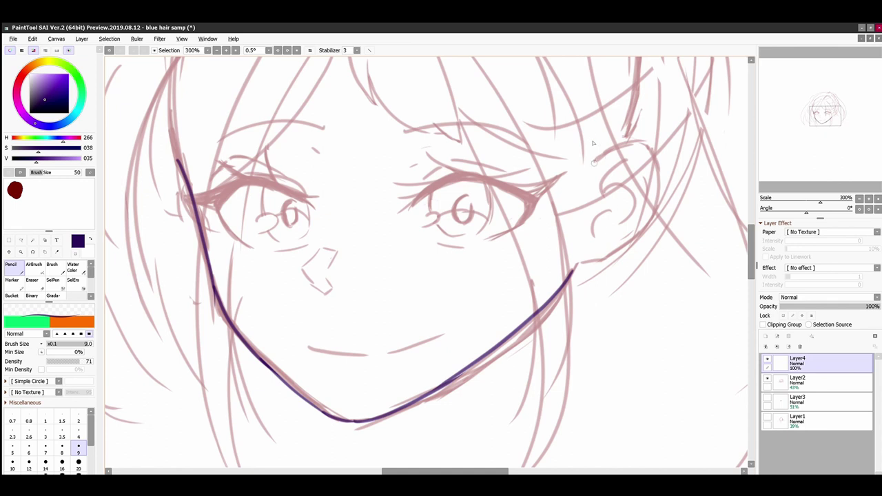
Ink the outer contour of the viewer's-right ear down to the lobe and add the curved folds inside it
mouse_move(594, 163)
mouse_down()
mouse_move(627, 143)
mouse_move(647, 144)
mouse_move(651, 224)
mouse_up()
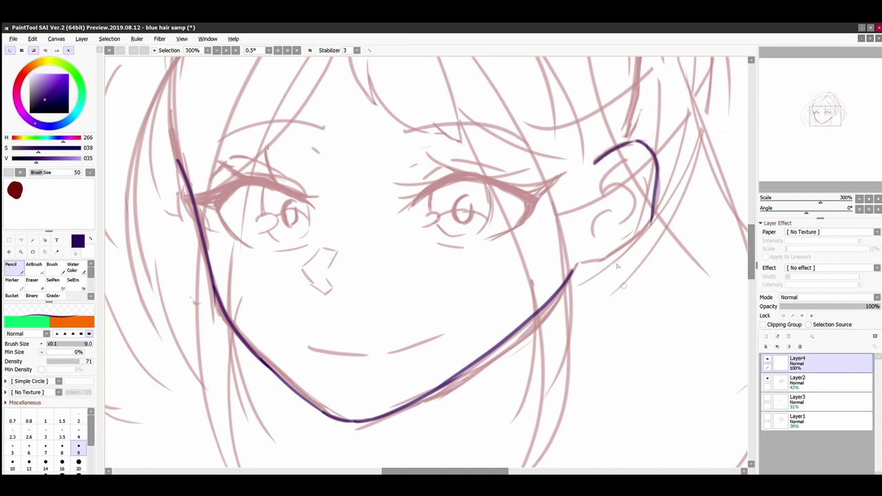
key(ctrl+z)
mouse_move(641, 141)
mouse_down()
mouse_move(652, 207)
mouse_move(636, 256)
mouse_move(647, 227)
mouse_move(584, 269)
mouse_up()
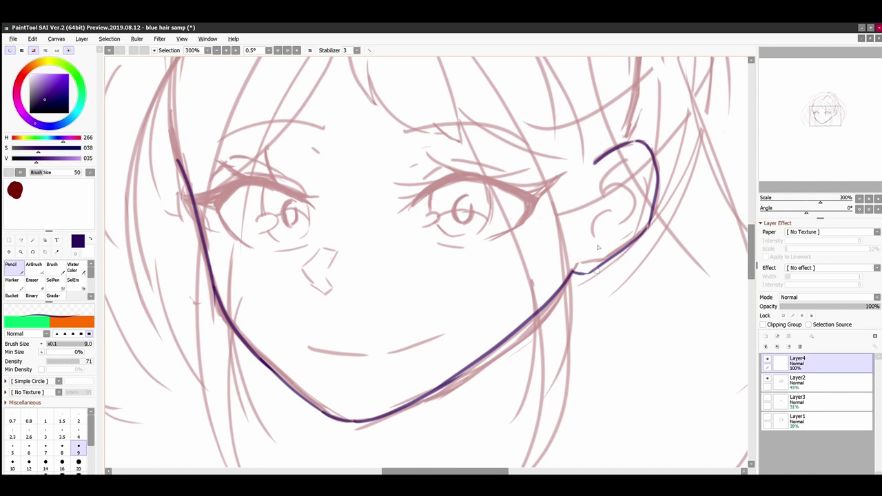
mouse_move(625, 164)
mouse_down()
mouse_move(608, 176)
mouse_move(609, 220)
mouse_move(591, 255)
mouse_up()
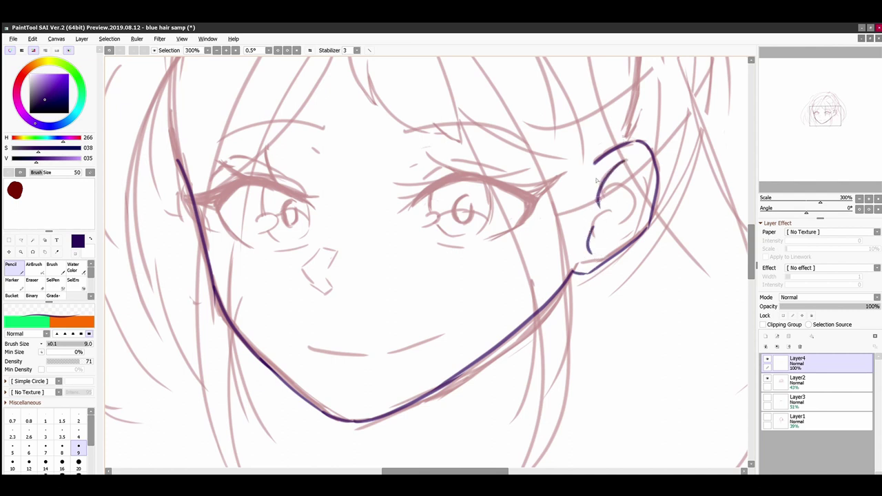
mouse_move(597, 181)
mouse_down()
mouse_move(617, 224)
mouse_move(605, 241)
mouse_up()
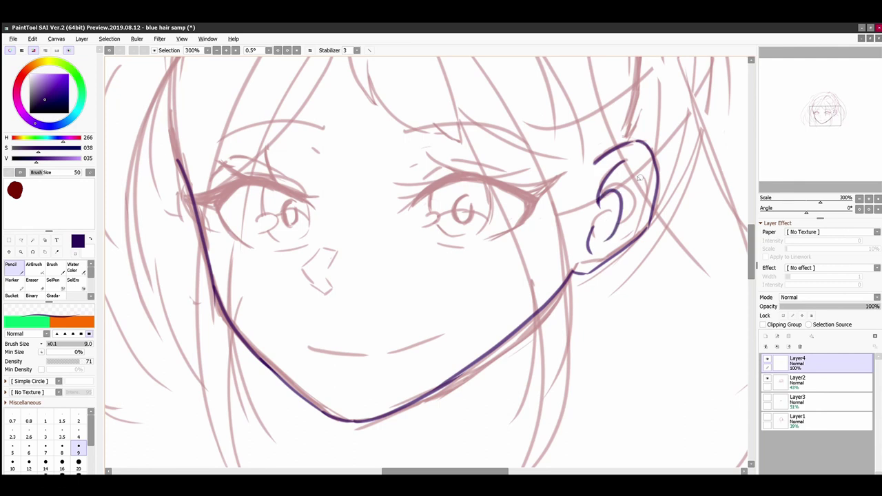
mouse_move(640, 176)
mouse_down()
mouse_move(635, 215)
mouse_move(614, 240)
mouse_up()
Ink the curved upper lash line of the viewer's-left eye with a single thin arc
key(Page_Up)
key(Page_Up)
mouse_move(439, 471)
mouse_down()
mouse_move(430, 471)
mouse_move(439, 471)
mouse_move(430, 451)
mouse_up()
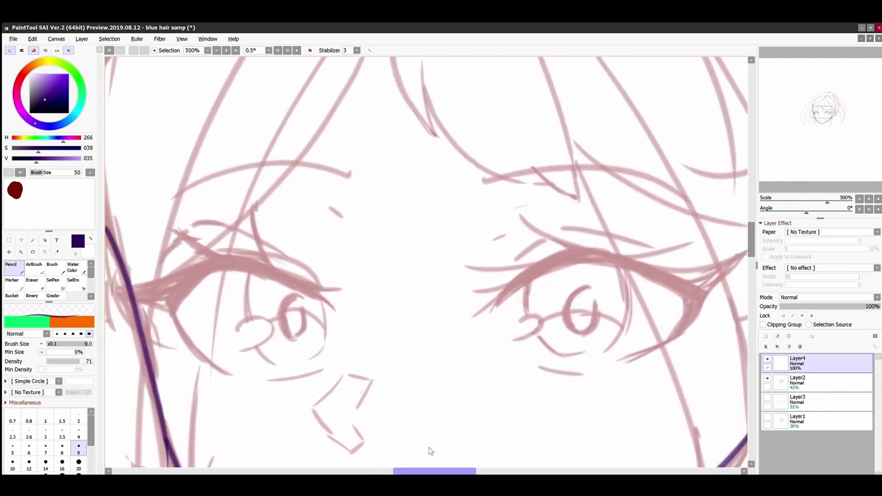
drag(329, 305, 177, 295)
Paint a dark purple swatch beside the dark red one in the scratch pad and return to the Pencil
click(46, 190)
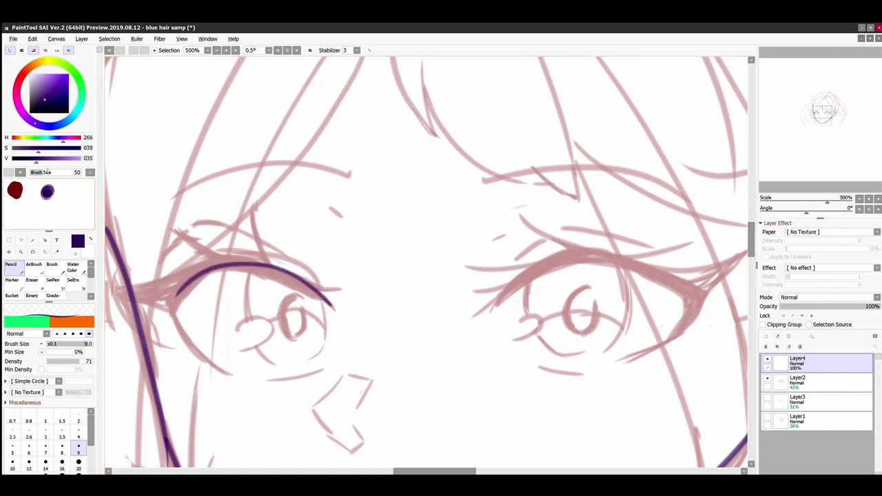
key(ctrl+z)
drag(47, 196, 48, 193)
click(32, 295)
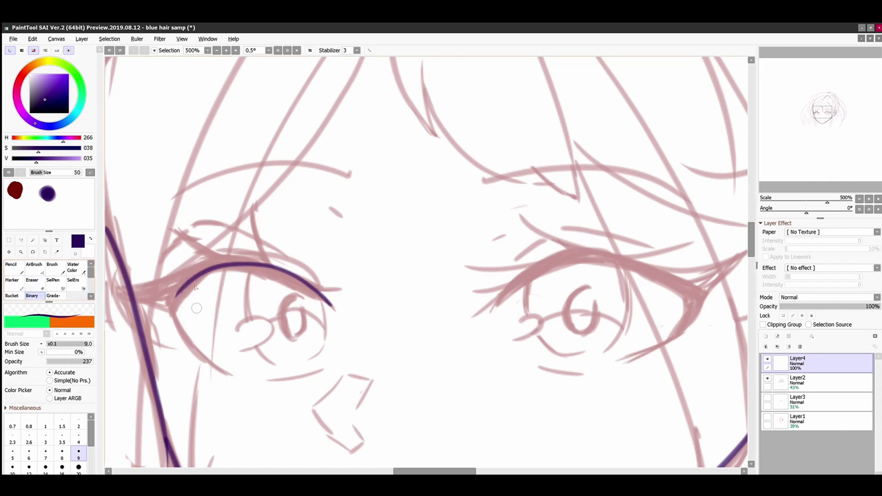
click(11, 264)
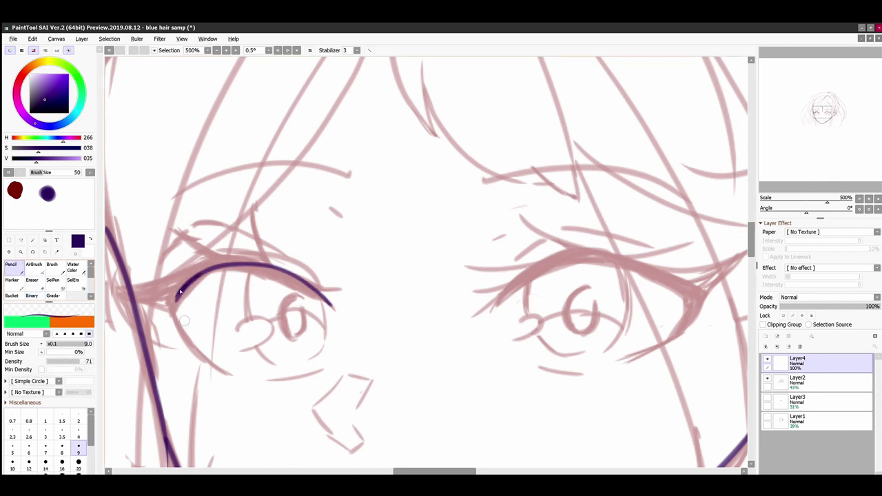
drag(173, 311, 238, 383)
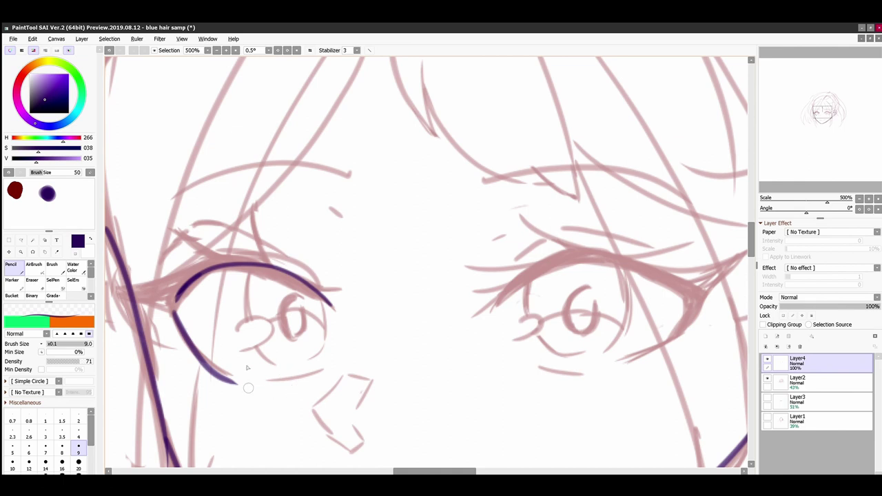
key(ctrl+z)
drag(175, 314, 222, 367)
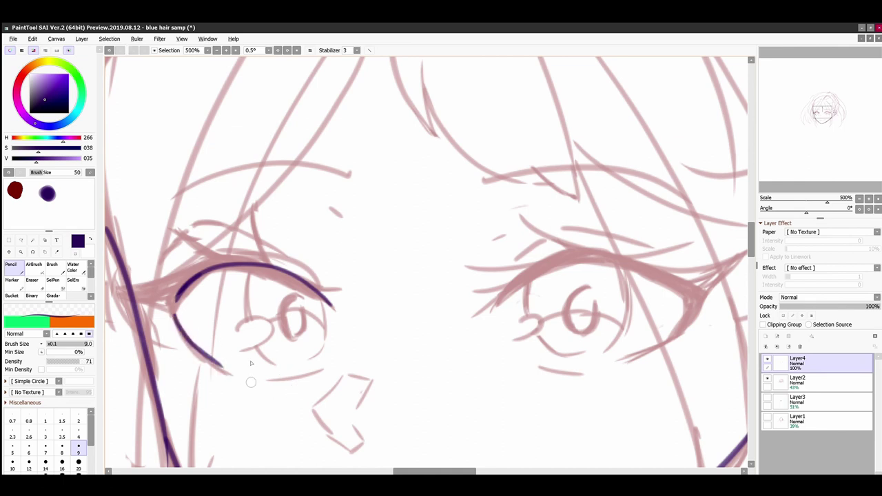
key(ctrl+z)
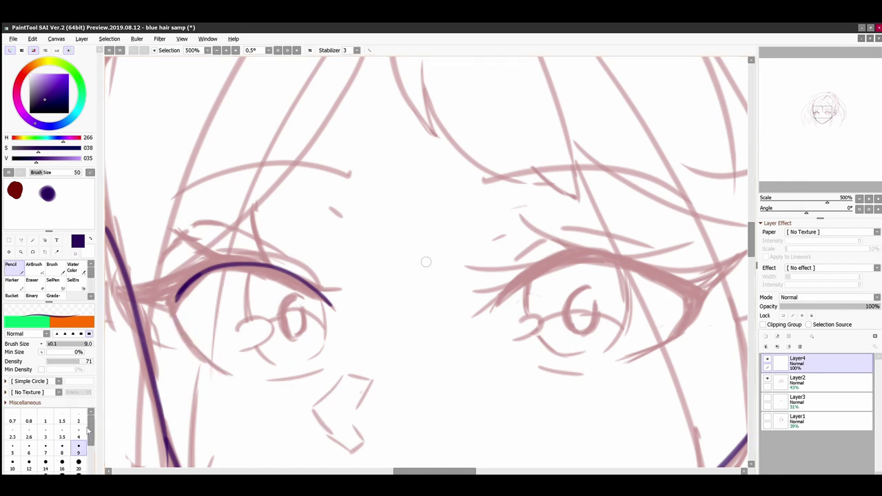
With the Pencil at size 7, ink the lower edge of the viewer's-left eye and thin upper and outer lower outlines of the viewer's-right eye
scroll(87, 428, down, 1)
scroll(88, 429, up, 1)
click(46, 444)
mouse_move(173, 314)
mouse_down()
mouse_move(222, 374)
mouse_move(286, 379)
mouse_up()
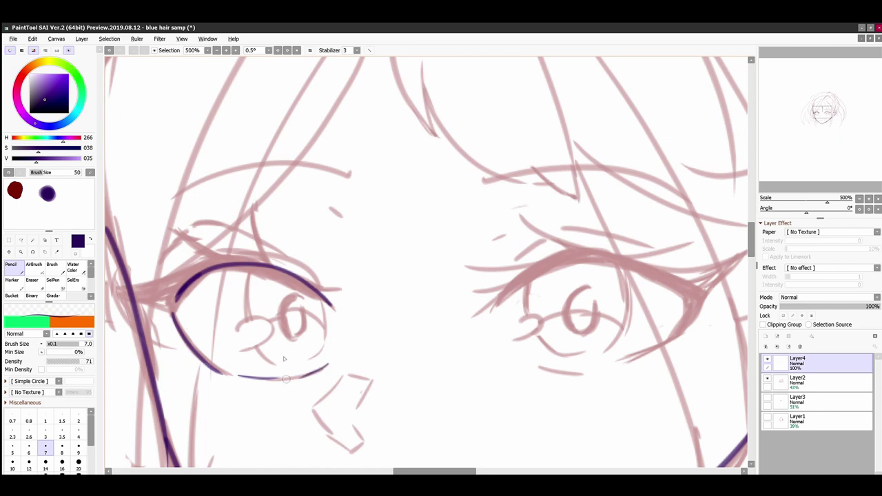
mouse_move(494, 309)
mouse_down()
mouse_move(624, 260)
mouse_move(692, 292)
mouse_move(618, 361)
mouse_move(600, 369)
mouse_up()
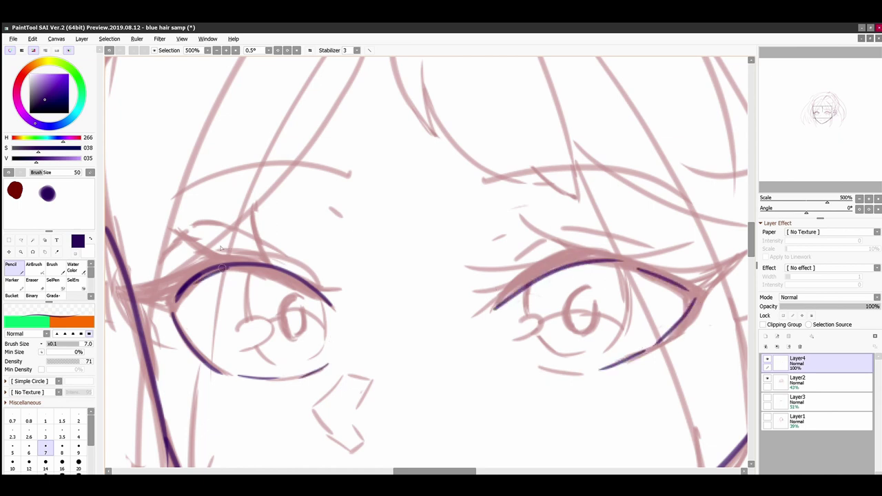
Thicken the viewer's-left upper lash line with overlapping strokes, filling it solid from the outer corner to the inner corner
mouse_move(216, 268)
mouse_down()
mouse_move(175, 312)
mouse_move(175, 297)
mouse_up()
mouse_move(219, 270)
mouse_down()
mouse_move(295, 286)
mouse_move(313, 303)
mouse_up()
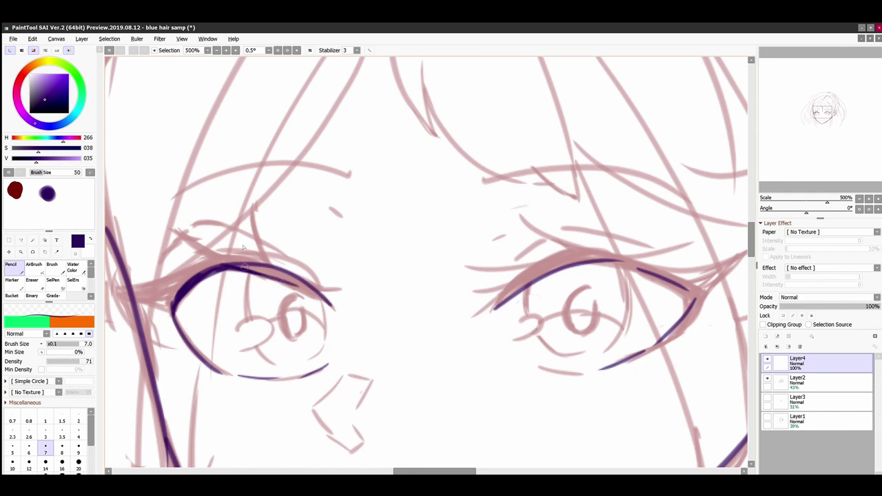
drag(244, 266, 314, 301)
mouse_move(264, 275)
mouse_down()
mouse_move(341, 320)
mouse_move(337, 313)
mouse_up()
drag(305, 286, 330, 307)
mouse_move(239, 266)
mouse_down()
mouse_move(286, 276)
mouse_move(275, 270)
mouse_move(340, 318)
mouse_up()
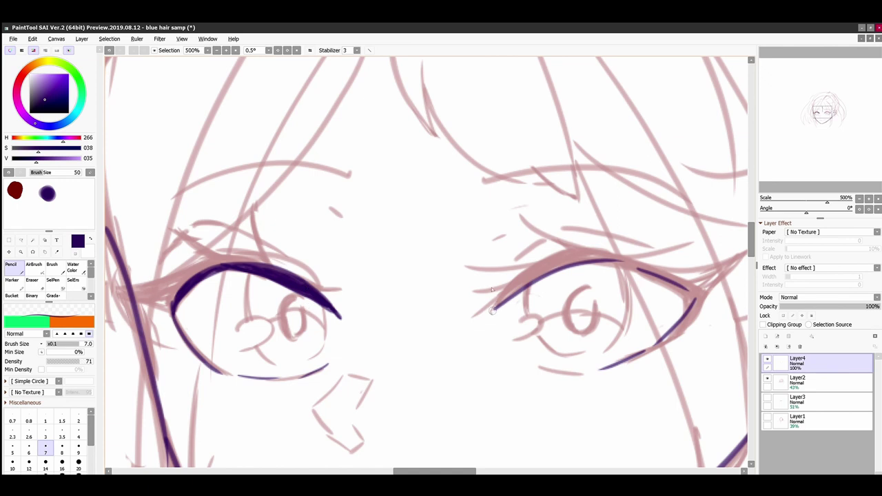
Thicken the inner half of the viewer's-right eye's upper lash line with overlapping dark purple Pencil strokes
drag(486, 318, 527, 268)
drag(487, 315, 548, 263)
drag(516, 289, 579, 257)
mouse_move(495, 307)
mouse_down()
mouse_move(525, 280)
mouse_move(579, 265)
mouse_up()
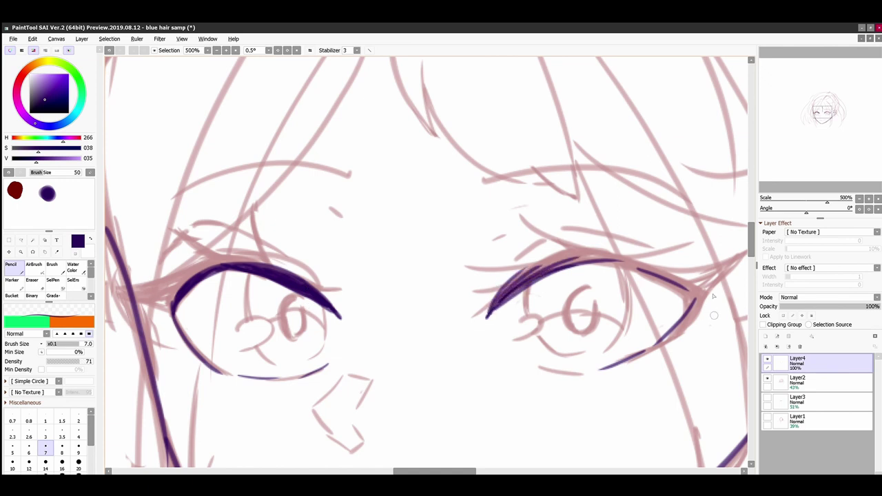
Thicken the outer lower lash line of the viewer's-right eye and add a short stroke at the inner end of its lower lid
mouse_move(686, 294)
mouse_down()
mouse_move(677, 325)
mouse_move(623, 362)
mouse_up()
drag(658, 339, 602, 368)
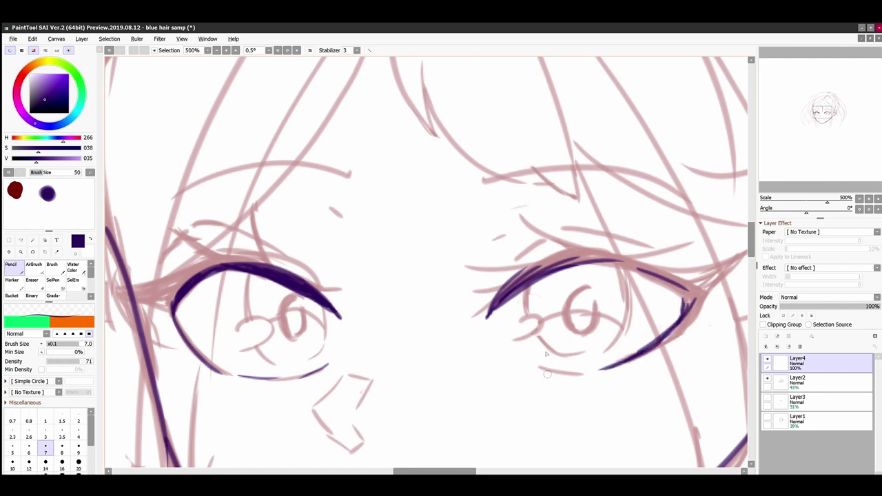
drag(535, 364, 560, 370)
drag(703, 301, 659, 348)
drag(691, 319, 638, 357)
drag(706, 294, 662, 348)
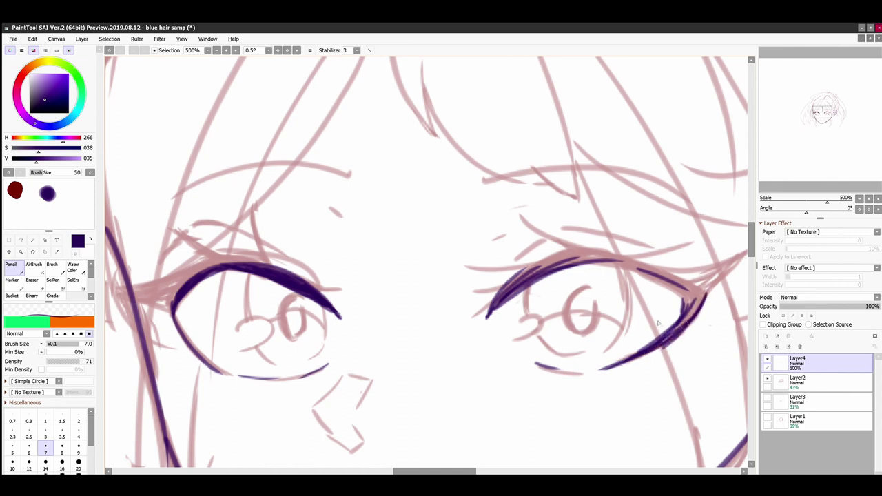
Redo the thick stroke along the viewer's-right eye's outer lower lash line and thicken the outer edge of the viewer's-left eye
drag(688, 323, 635, 358)
key(ctrl+z)
key(ctrl+z)
key(ctrl+z)
mouse_move(705, 297)
mouse_down()
mouse_move(671, 330)
mouse_move(687, 320)
mouse_move(617, 362)
mouse_up()
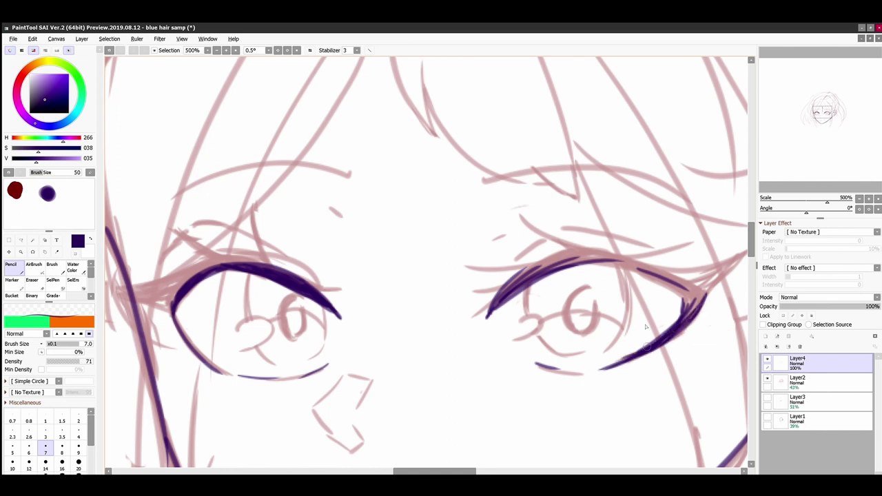
mouse_move(221, 269)
mouse_down()
mouse_move(179, 308)
mouse_move(194, 350)
mouse_up()
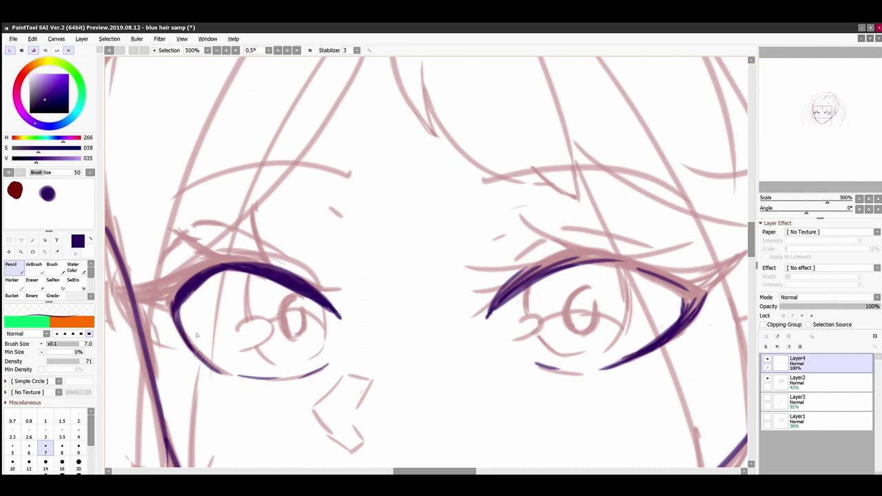
mouse_move(179, 316)
mouse_down()
mouse_move(188, 342)
mouse_move(175, 308)
mouse_move(209, 368)
mouse_up()
Thicken the viewer's-right eye's upper lash line from the inner corner over the arch and connect it to the outer corner
mouse_move(607, 257)
mouse_down()
mouse_move(538, 275)
mouse_move(617, 259)
mouse_move(535, 268)
mouse_move(605, 256)
mouse_move(540, 258)
mouse_move(481, 308)
mouse_up()
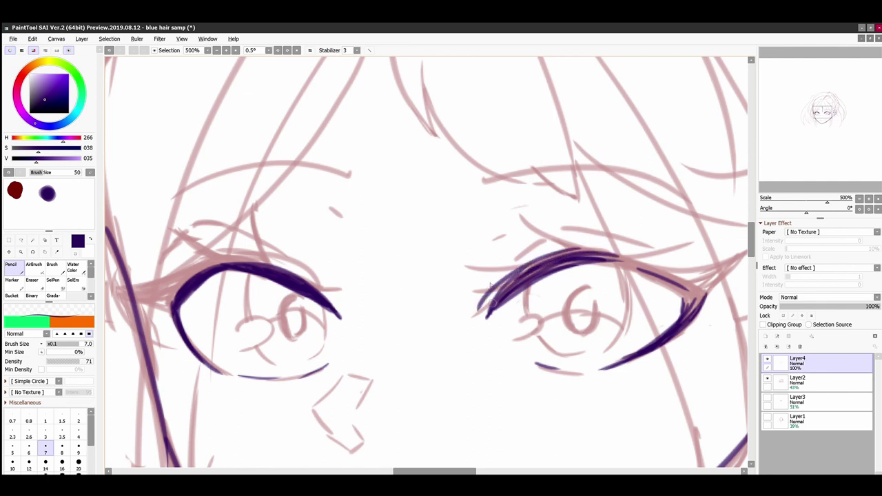
key(ctrl+z)
mouse_move(605, 257)
mouse_down()
mouse_move(549, 269)
mouse_move(557, 263)
mouse_move(485, 312)
mouse_move(500, 295)
mouse_move(476, 322)
mouse_up()
drag(500, 294, 483, 319)
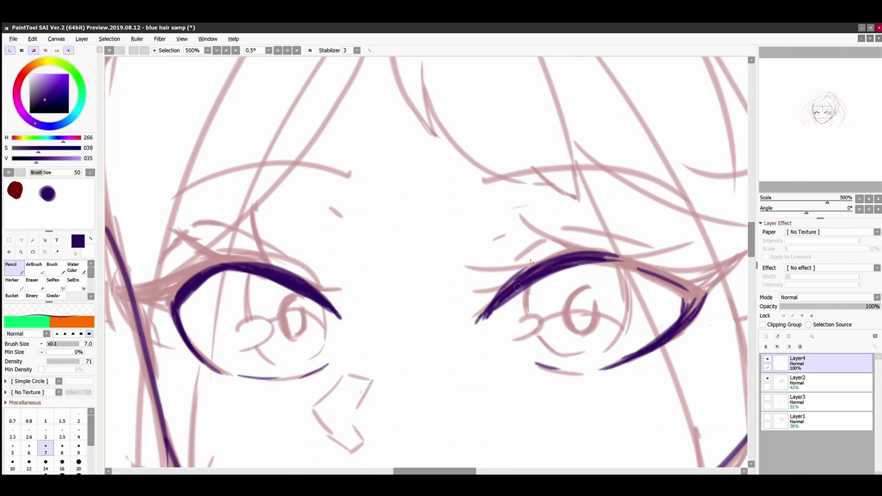
mouse_move(561, 260)
mouse_down()
mouse_move(619, 265)
mouse_move(585, 258)
mouse_move(650, 292)
mouse_move(669, 281)
mouse_up()
drag(658, 264, 690, 309)
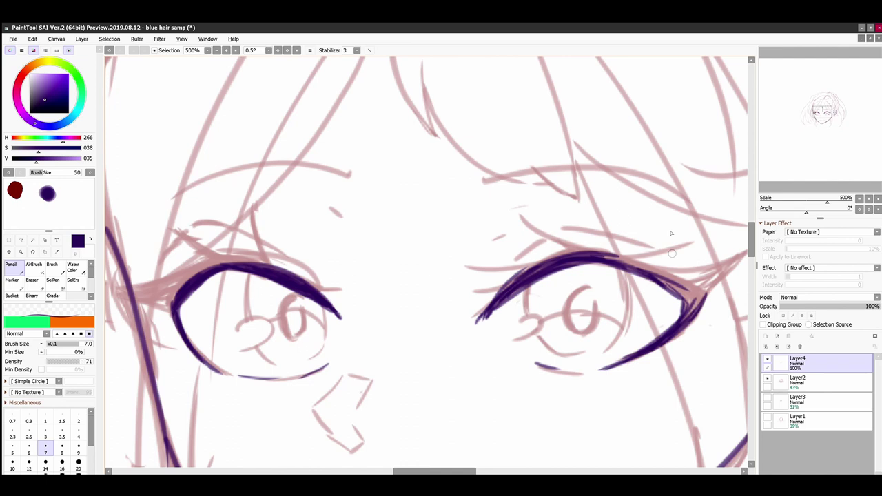
Outline the pointed wing at the viewer's-right eye's outer corner and ink a curved lash sweeping up from the upper lash line
drag(750, 241, 750, 240)
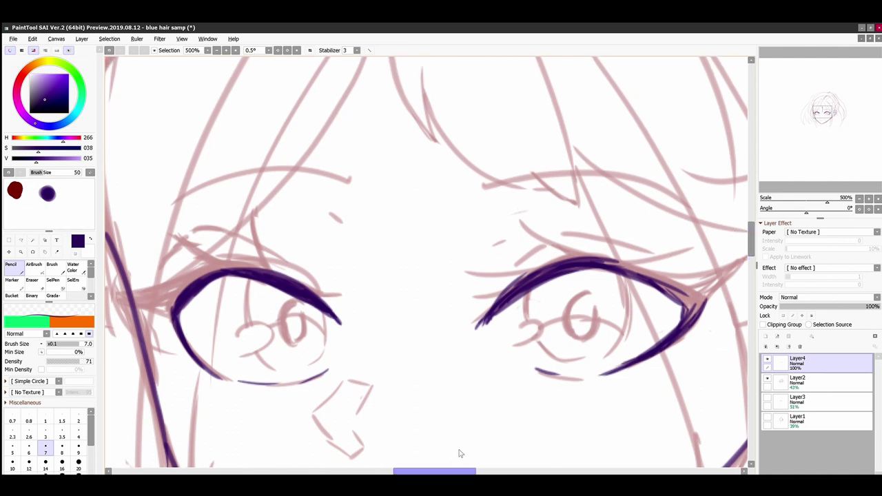
drag(459, 471, 481, 471)
drag(562, 256, 456, 355)
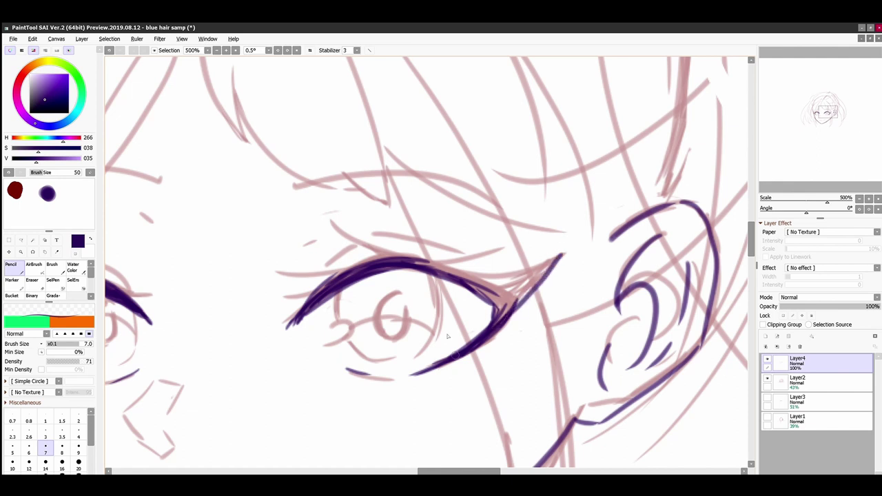
mouse_move(561, 255)
mouse_down()
mouse_move(506, 277)
mouse_move(441, 275)
mouse_up()
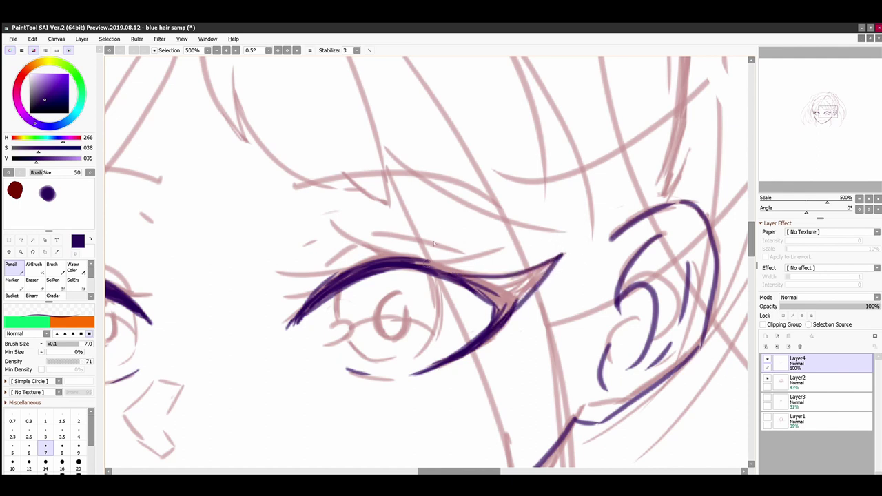
mouse_move(488, 275)
mouse_down()
mouse_move(348, 232)
mouse_move(373, 249)
mouse_move(331, 222)
mouse_up()
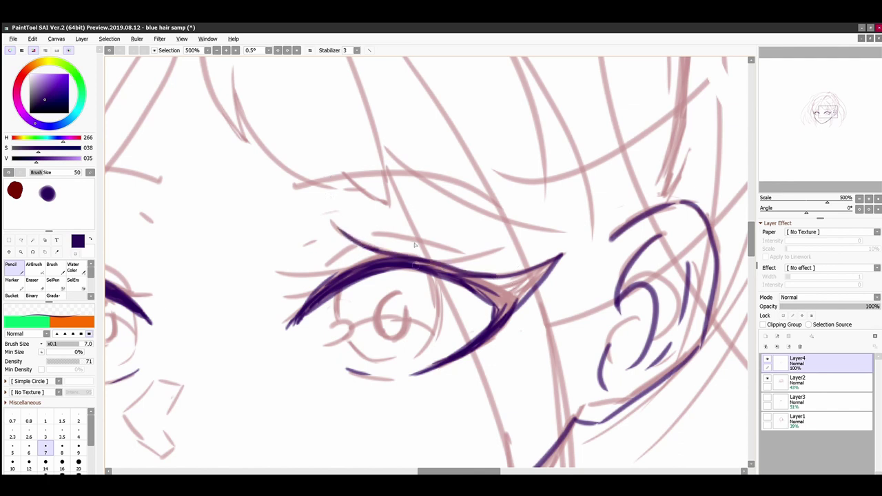
click(78, 461)
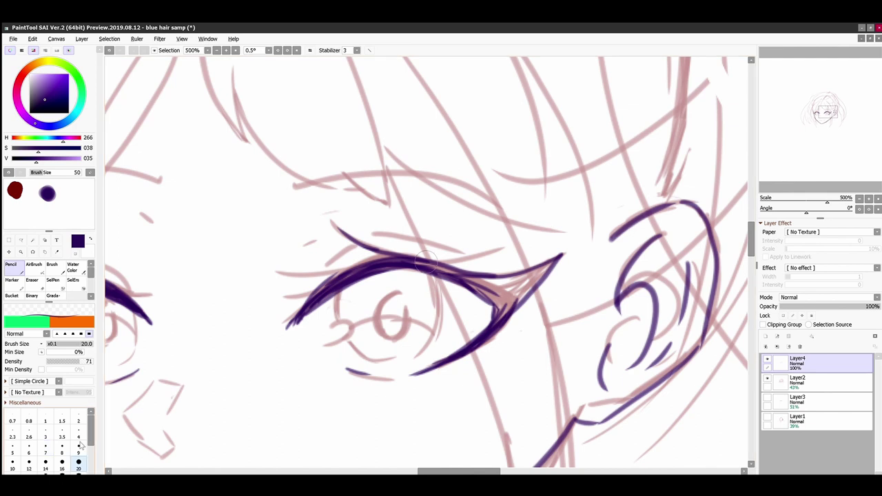
mouse_move(514, 286)
mouse_down()
mouse_move(501, 309)
mouse_move(537, 275)
mouse_move(523, 285)
mouse_move(525, 263)
mouse_up()
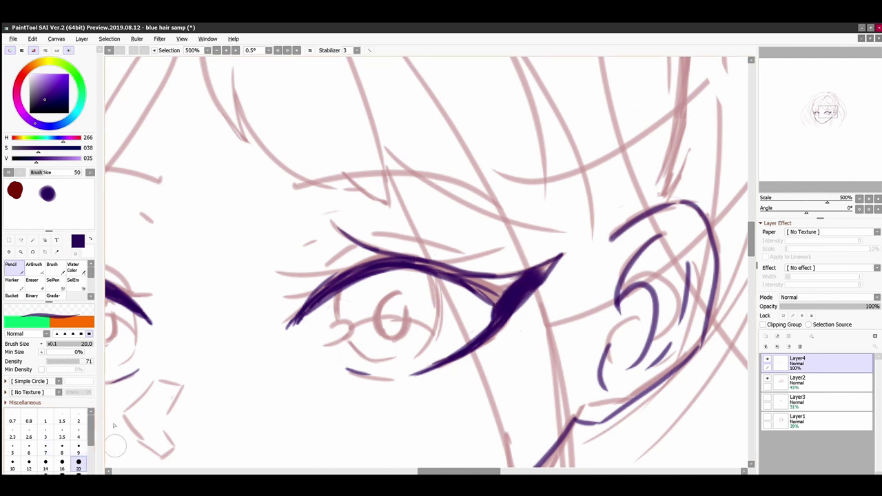
key(ctrl+z)
Fill the outer wing of the viewer's-right eye solid dark purple with the Pencil, starting at size 9 and enlarging it to 14
click(78, 445)
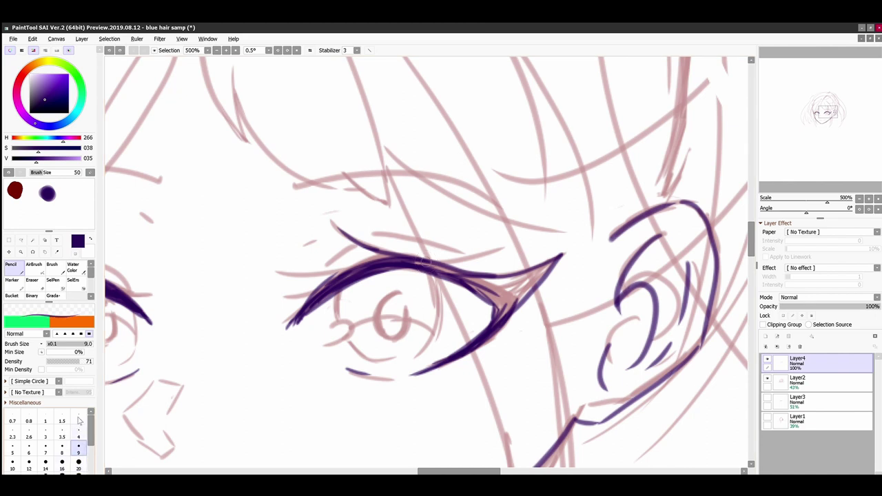
mouse_move(555, 258)
mouse_down()
mouse_move(498, 285)
mouse_move(534, 273)
mouse_move(486, 281)
mouse_move(534, 279)
mouse_move(513, 309)
mouse_move(505, 281)
mouse_move(503, 309)
mouse_move(496, 295)
mouse_move(486, 296)
mouse_move(498, 306)
mouse_move(494, 289)
mouse_move(503, 297)
mouse_move(523, 286)
mouse_move(482, 281)
mouse_move(495, 280)
mouse_up()
key(])
key(])
key(])
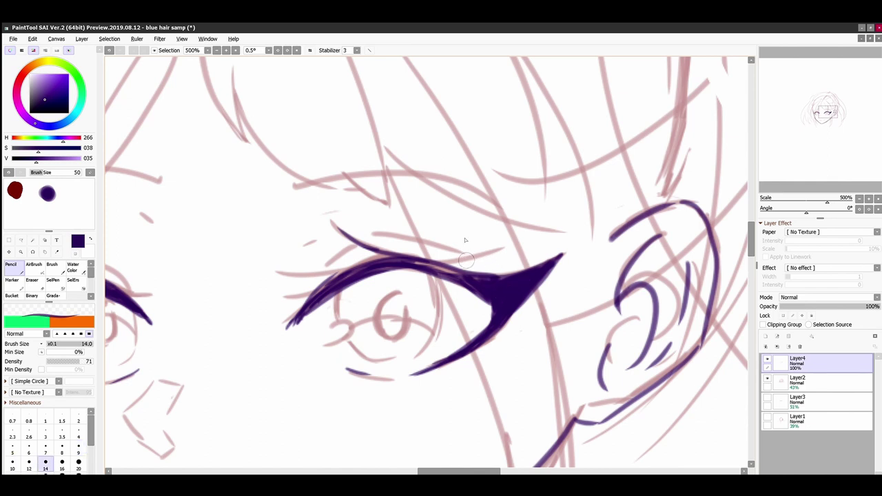
With the Pencil at size 10, fill the gaps in the viewer's-right upper lash line from the wing to the inner corner
key([)
key([)
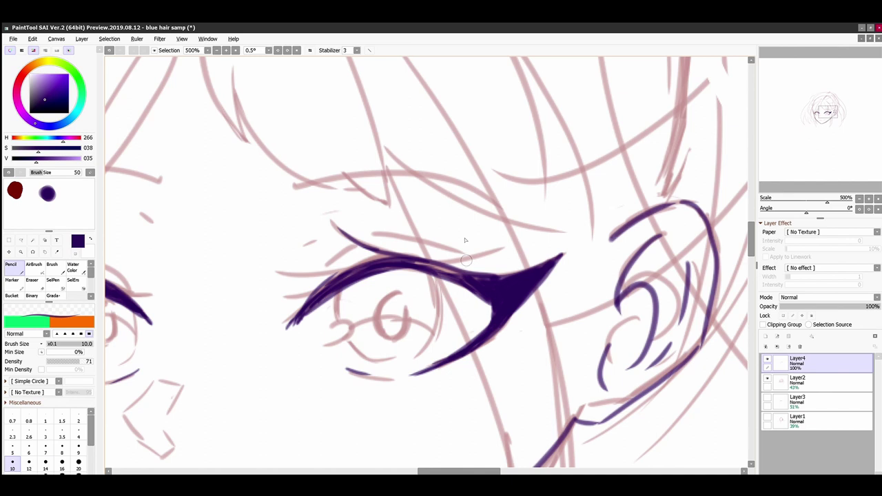
scroll(466, 260, up, 3)
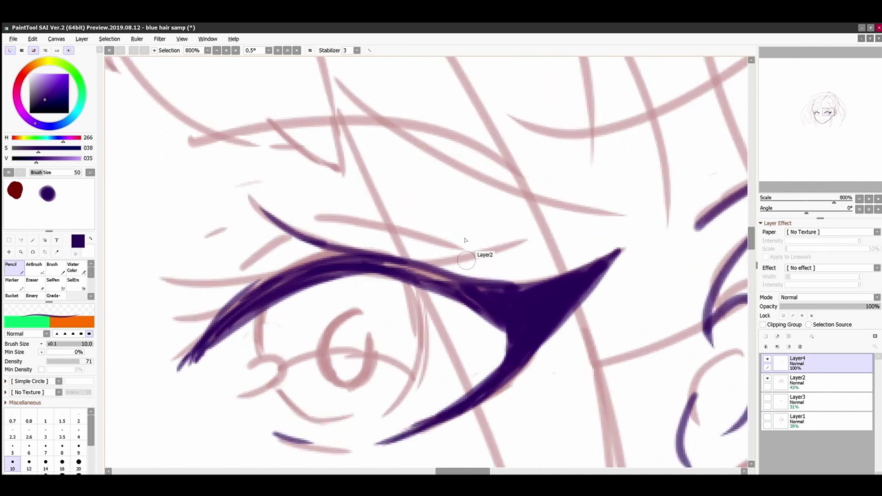
mouse_move(487, 298)
mouse_down()
mouse_move(403, 271)
mouse_move(331, 265)
mouse_up()
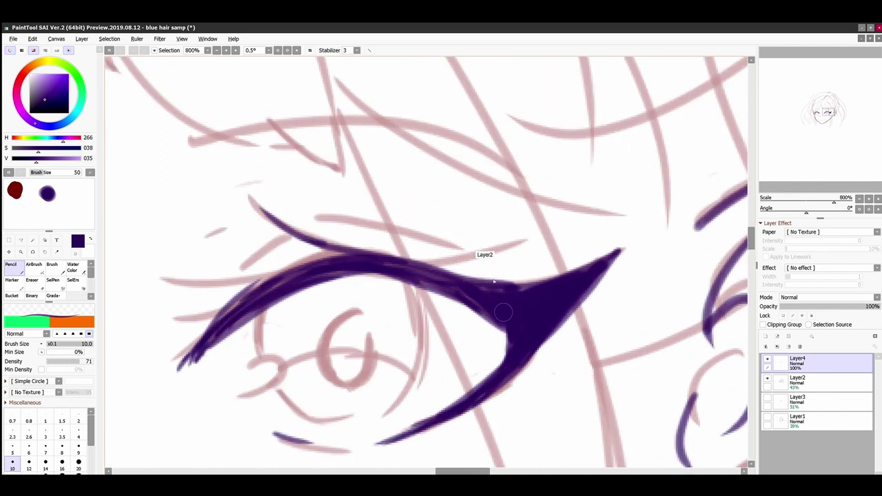
mouse_move(502, 311)
mouse_down()
mouse_move(296, 262)
mouse_move(448, 281)
mouse_move(241, 300)
mouse_up()
drag(348, 267, 190, 350)
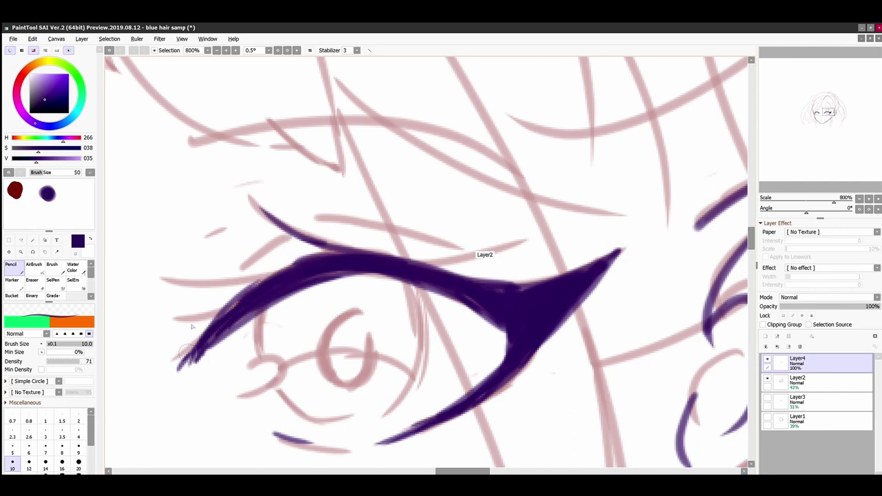
drag(292, 274, 172, 389)
Extend the curved upper lash of the viewer's-right eye to its sketched tip with the Pencil at size 9
mouse_move(249, 197)
mouse_down()
mouse_move(293, 238)
mouse_move(323, 250)
mouse_up()
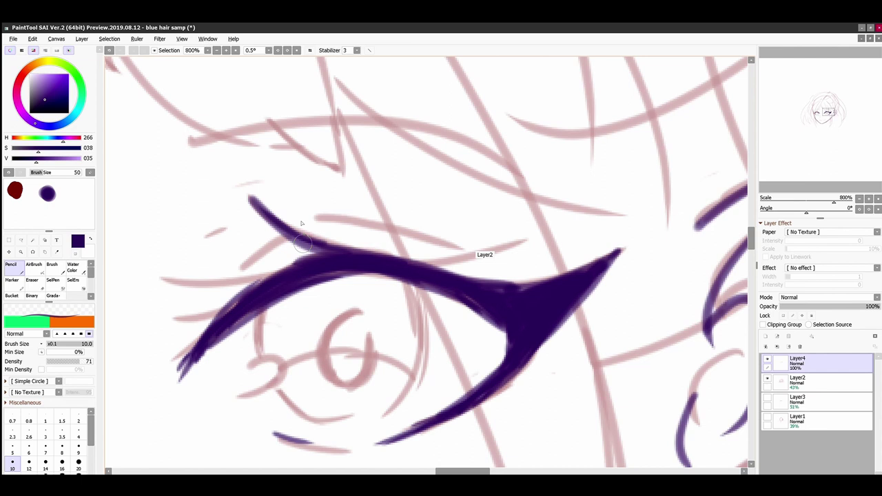
key(ctrl+z)
click(78, 447)
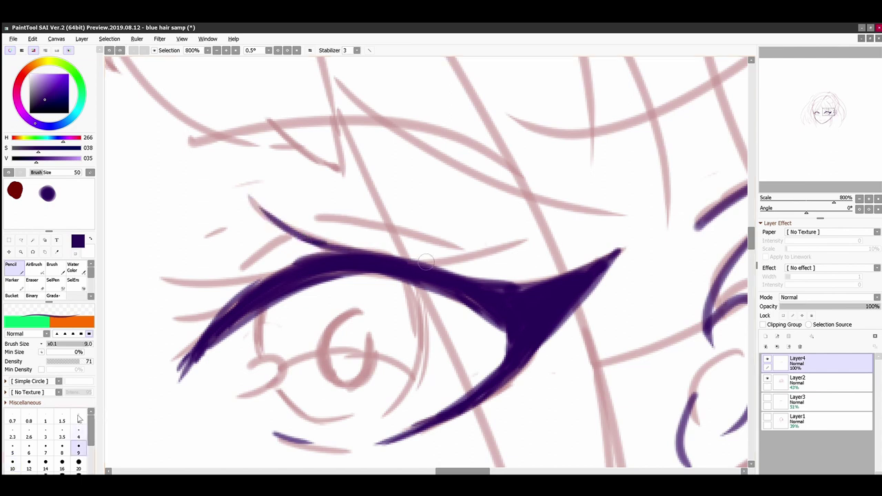
drag(254, 200, 355, 255)
drag(251, 200, 282, 233)
key(ctrl+z)
drag(247, 198, 297, 238)
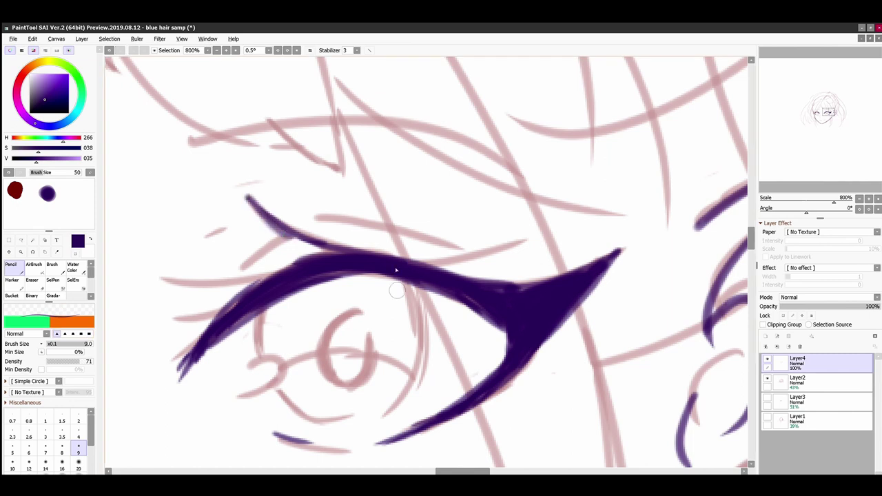
drag(138, 370, 155, 406)
drag(129, 267, 137, 379)
drag(130, 324, 155, 405)
key(ctrl+z)
key(ctrl+z)
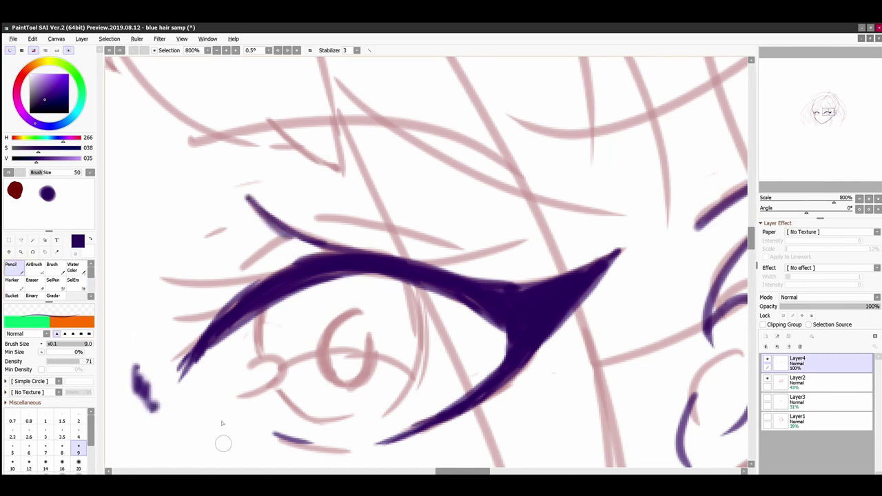
key(ctrl+z)
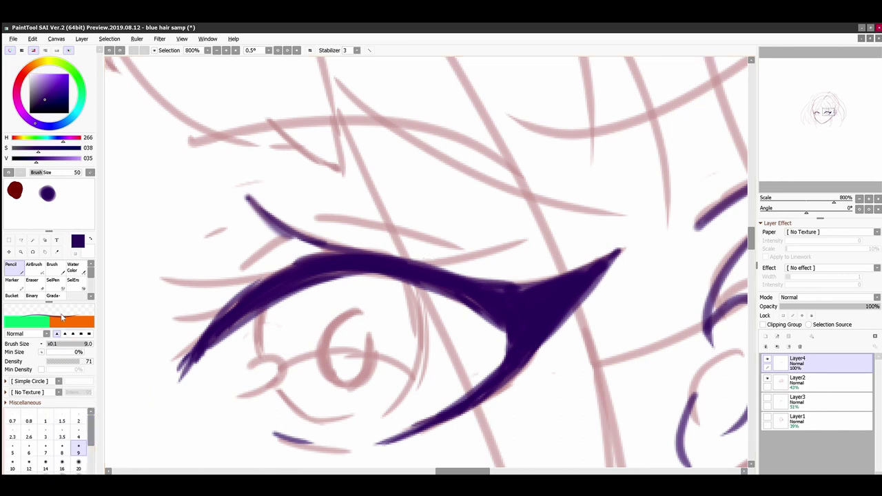
mouse_move(60, 334)
mouse_down()
mouse_move(89, 333)
mouse_move(156, 410)
mouse_up()
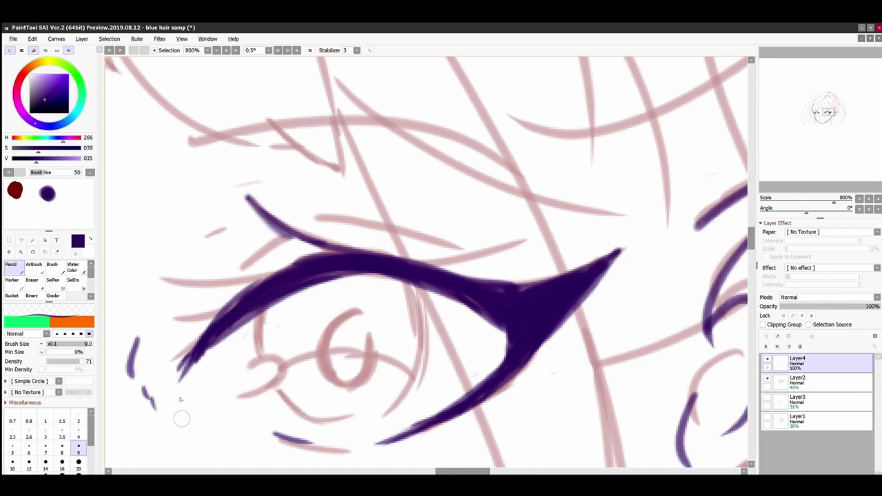
key(ctrl+z)
key(ctrl+z)
Ink the remaining sketched lashes and the short eyelid crease above the viewer's-right eye's upper lash line
mouse_move(286, 231)
mouse_down()
mouse_move(331, 249)
mouse_move(177, 276)
mouse_up()
drag(234, 293, 142, 318)
mouse_move(236, 268)
mouse_down()
mouse_move(313, 229)
mouse_move(438, 249)
mouse_up()
drag(529, 240, 415, 266)
drag(476, 253, 424, 267)
Ink the iris outline of the viewer's-right eye with separate strokes along both sides and the lower edge
mouse_move(750, 232)
mouse_down()
mouse_move(750, 210)
mouse_move(750, 224)
mouse_up()
key(Page_Down)
key(Page_Down)
key(Page_Up)
key(Page_Up)
key(Page_Up)
key(Page_Up)
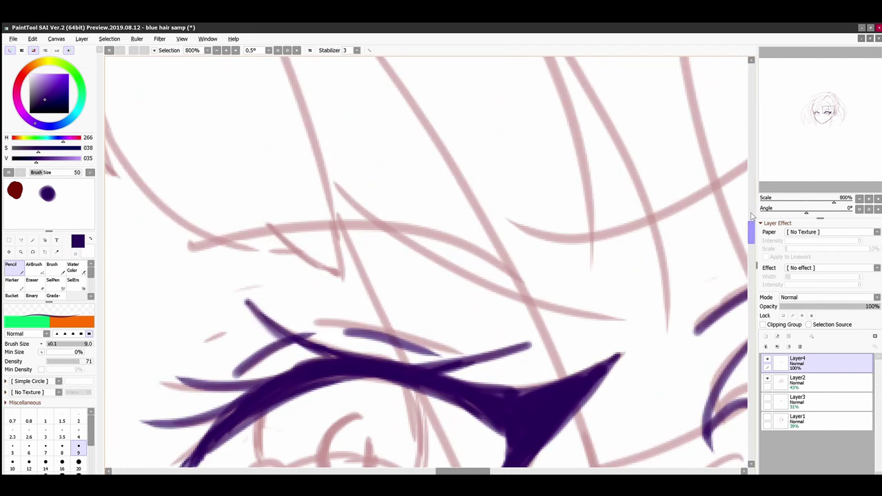
drag(749, 231, 749, 234)
drag(264, 291, 260, 338)
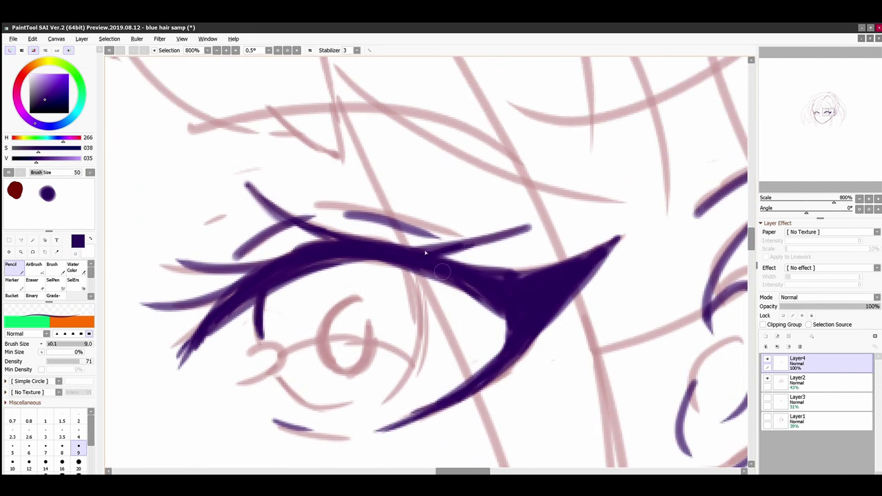
drag(409, 269, 413, 360)
drag(404, 370, 380, 399)
mouse_move(276, 374)
mouse_down()
mouse_move(290, 391)
mouse_move(329, 409)
mouse_up()
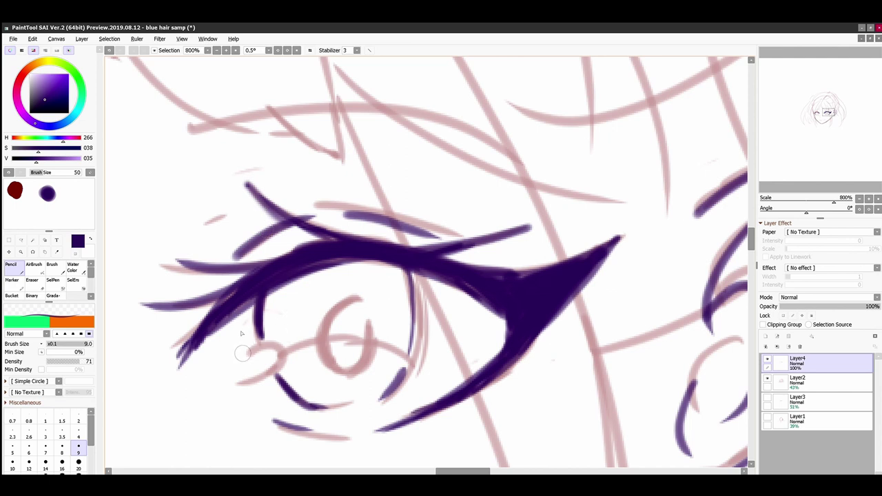
Ink the small rounded highlight overlapping the inner edge of the viewer's-right iris with the Pencil at size 5
drag(241, 354, 273, 374)
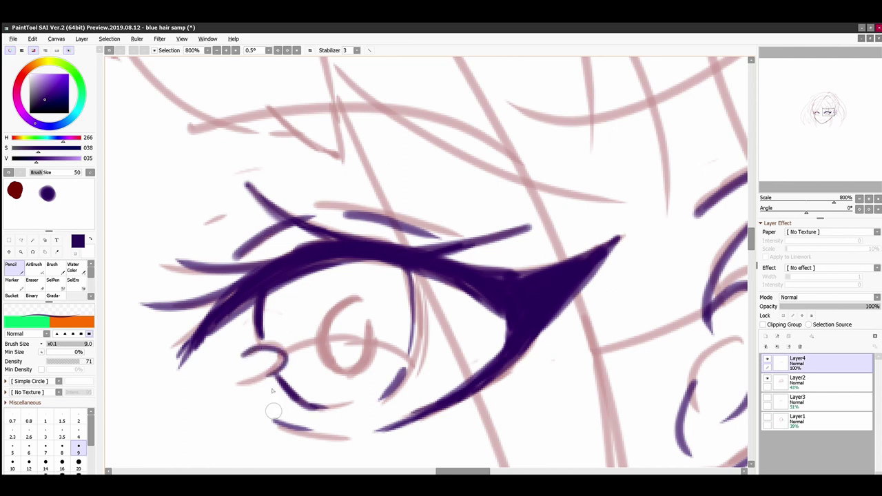
key(ctrl+z)
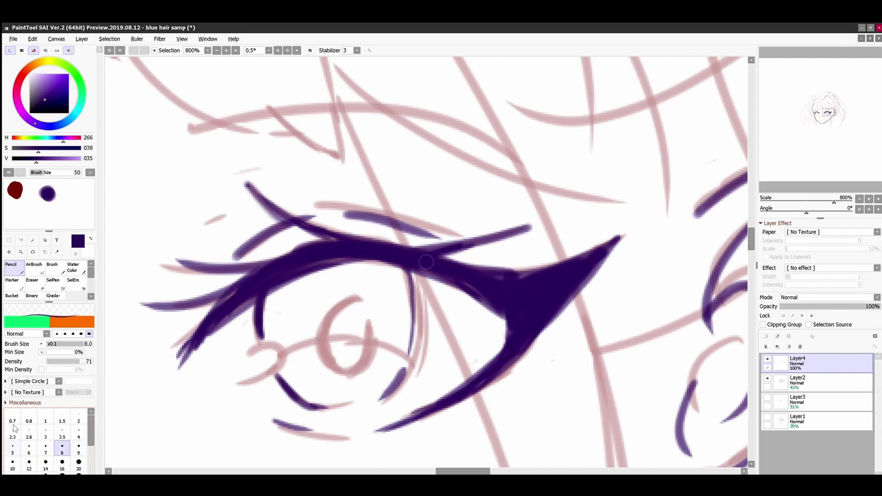
click(13, 447)
mouse_move(243, 357)
mouse_down()
mouse_move(265, 346)
mouse_move(248, 376)
mouse_up()
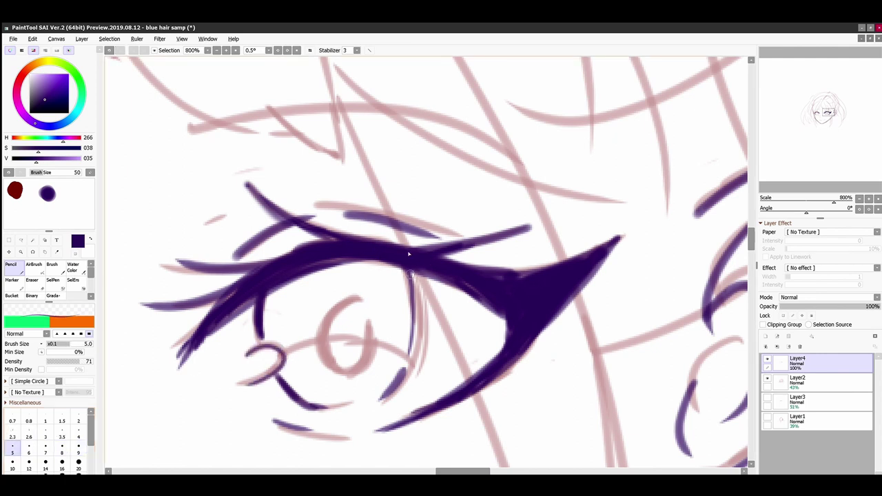
Thicken the outer side of the viewer's-right iris with overlapping long strokes and extend its lower edge
mouse_move(410, 269)
mouse_down()
mouse_move(413, 312)
mouse_move(383, 396)
mouse_up()
drag(412, 269, 383, 405)
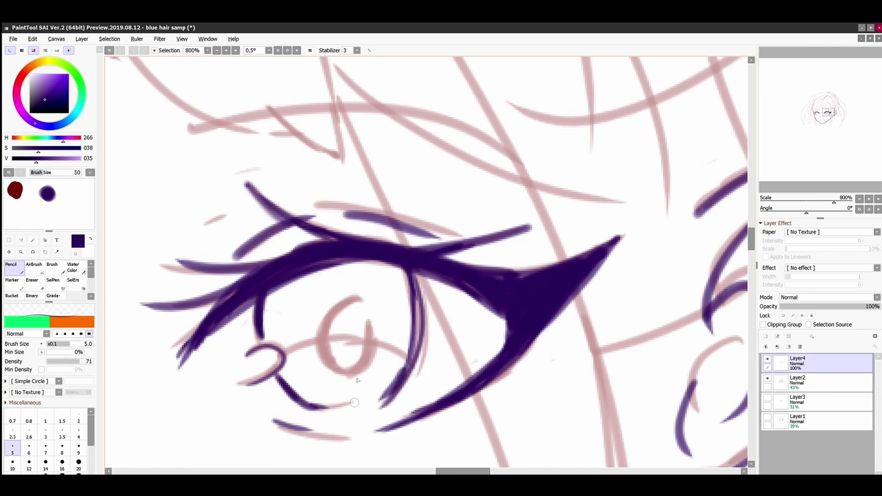
drag(412, 310, 399, 371)
mouse_move(414, 300)
mouse_down()
mouse_move(413, 334)
mouse_move(393, 387)
mouse_up()
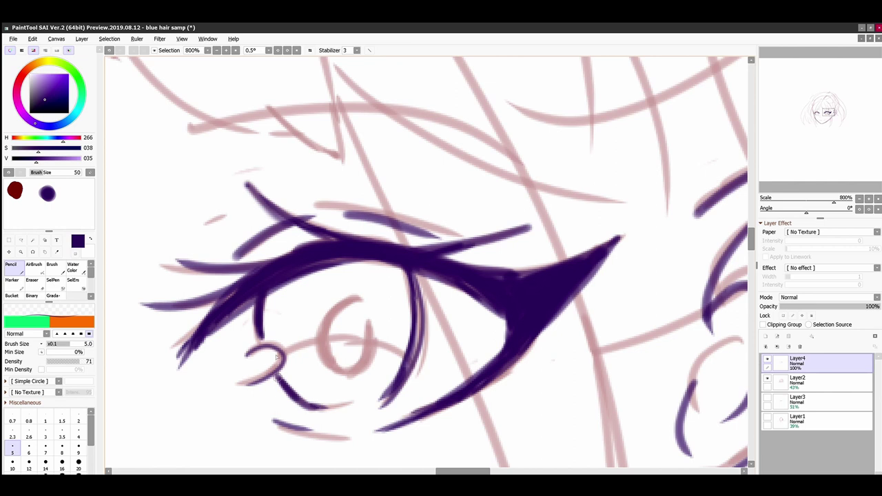
mouse_move(278, 360)
mouse_down()
mouse_move(337, 407)
mouse_move(350, 398)
mouse_up()
drag(414, 264, 394, 387)
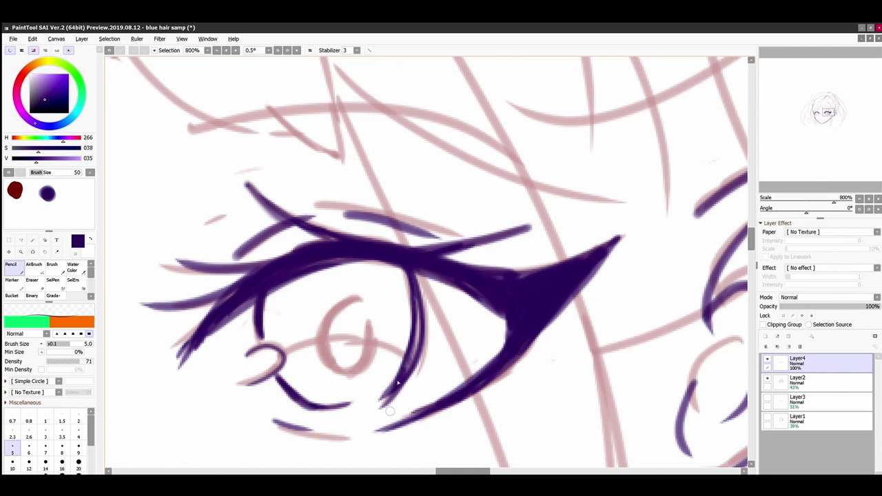
Ink the oval pupil outline inside the iris of the viewer's-right eye
drag(357, 301, 349, 344)
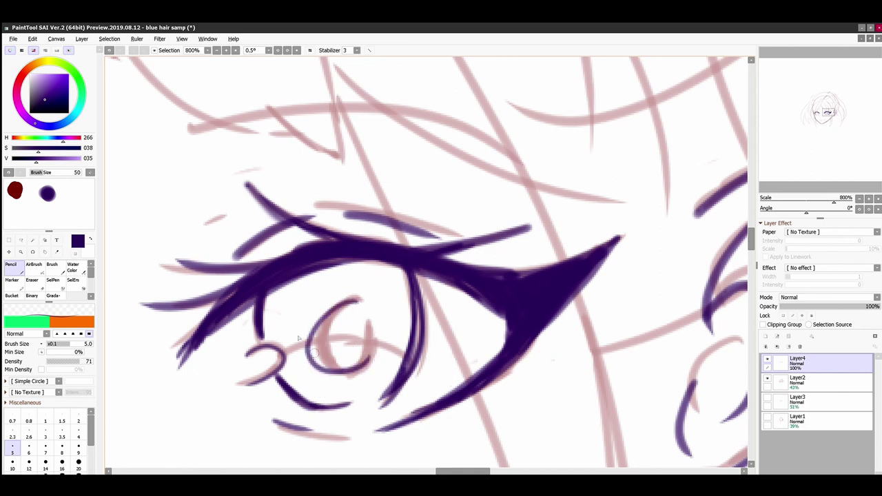
Try to shade the upper part of the viewer's-right iris with dense diagonal hatching strokes around the pupil
drag(277, 275, 268, 320)
drag(287, 275, 278, 333)
mouse_move(298, 271)
mouse_down()
mouse_move(319, 260)
mouse_move(286, 342)
mouse_up()
mouse_move(310, 266)
mouse_down()
mouse_move(293, 337)
mouse_move(310, 324)
mouse_up()
drag(406, 303, 393, 348)
drag(376, 303, 369, 358)
drag(372, 321, 359, 365)
drag(411, 309, 400, 335)
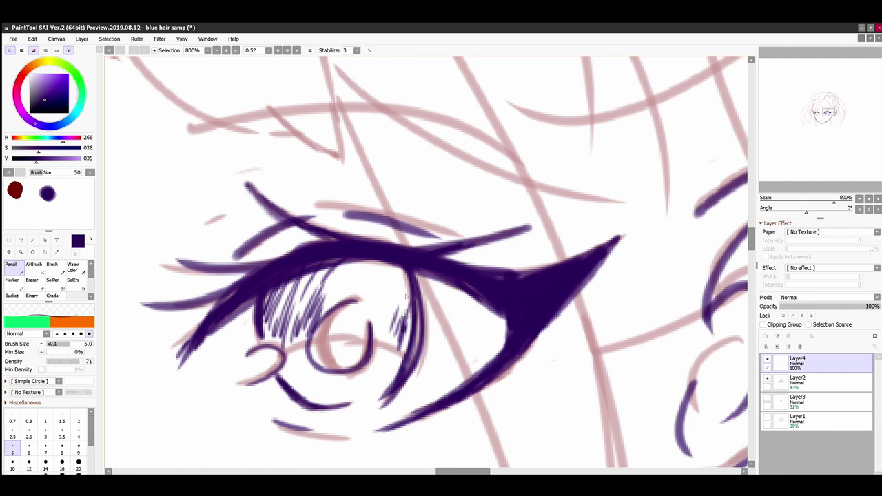
drag(412, 271, 382, 347)
mouse_move(397, 264)
mouse_down()
mouse_move(375, 331)
mouse_move(376, 317)
mouse_up()
drag(373, 276, 364, 292)
drag(360, 261, 329, 306)
drag(345, 263, 314, 321)
mouse_move(396, 322)
mouse_down()
mouse_move(379, 364)
mouse_move(372, 353)
mouse_up()
drag(403, 299, 372, 356)
drag(304, 322, 286, 357)
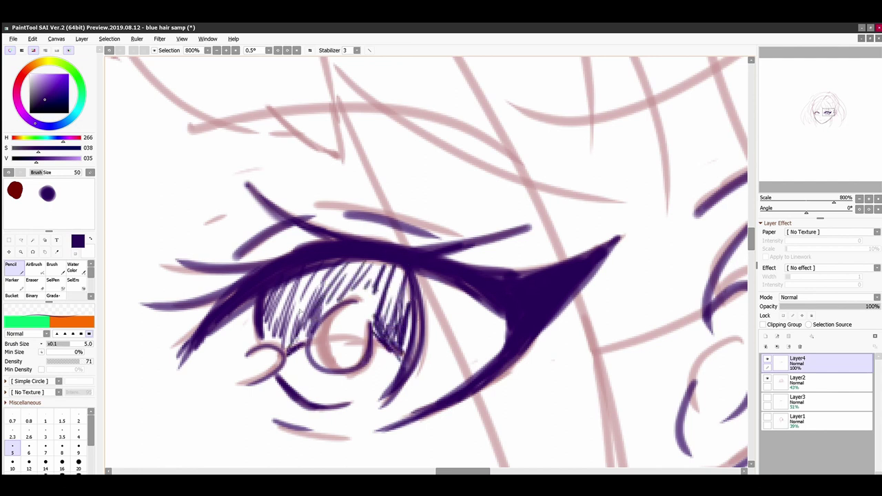
drag(308, 279, 273, 345)
drag(340, 270, 295, 336)
mouse_move(372, 259)
mouse_down()
mouse_move(329, 309)
mouse_move(313, 307)
mouse_up()
mouse_move(398, 272)
mouse_down()
mouse_move(383, 322)
mouse_move(346, 300)
mouse_up()
drag(383, 290, 374, 309)
drag(353, 262, 343, 301)
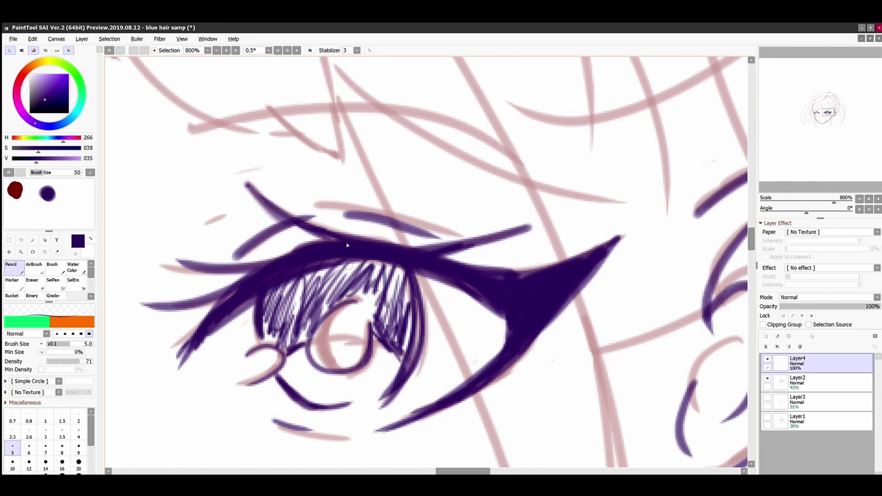
Hide the Layer2 sketch, examine the hatched iris up close and within the whole face, and show the sketch again
click(767, 378)
scroll(822, 107, up, 5)
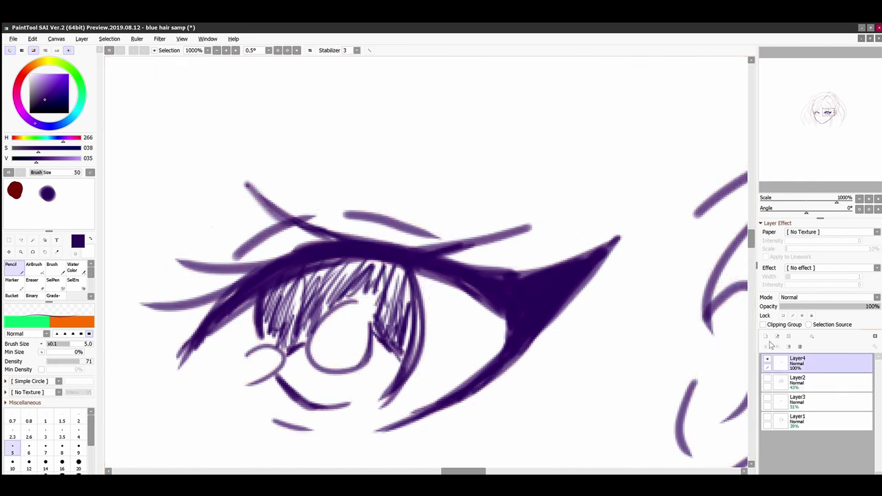
scroll(822, 107, up, 4)
scroll(824, 110, down, 7)
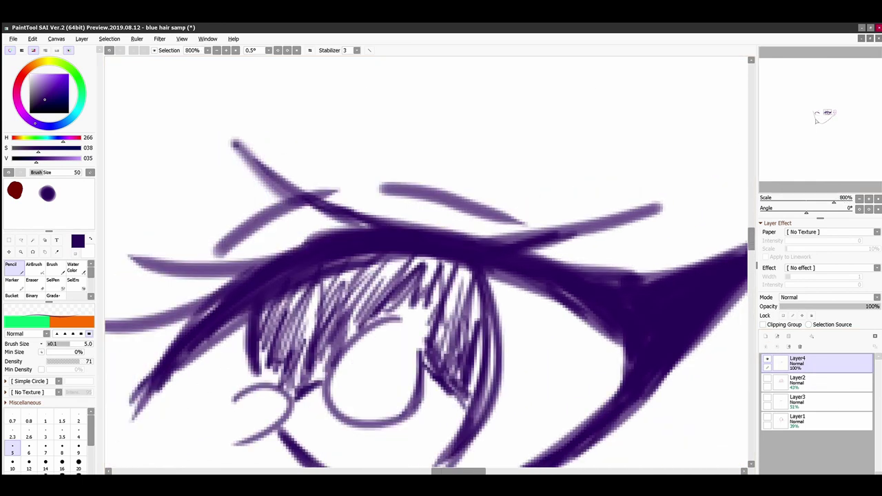
drag(827, 111, 816, 97)
scroll(815, 112, down, 5)
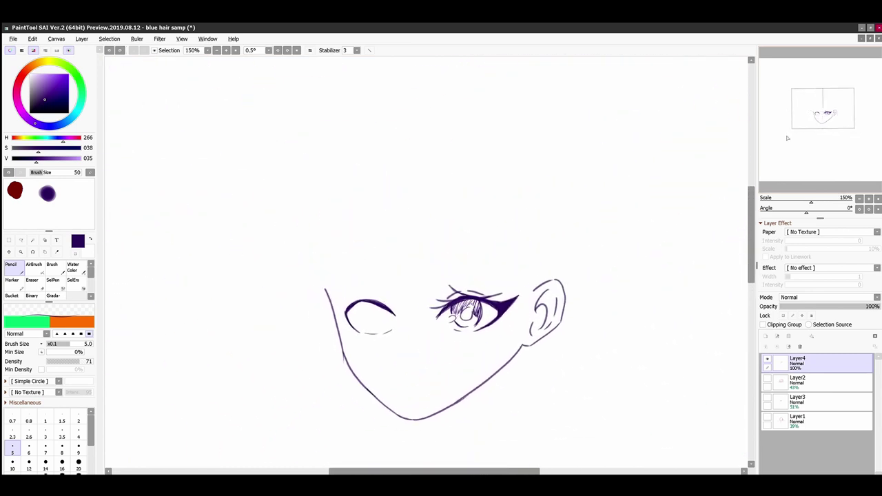
click(767, 379)
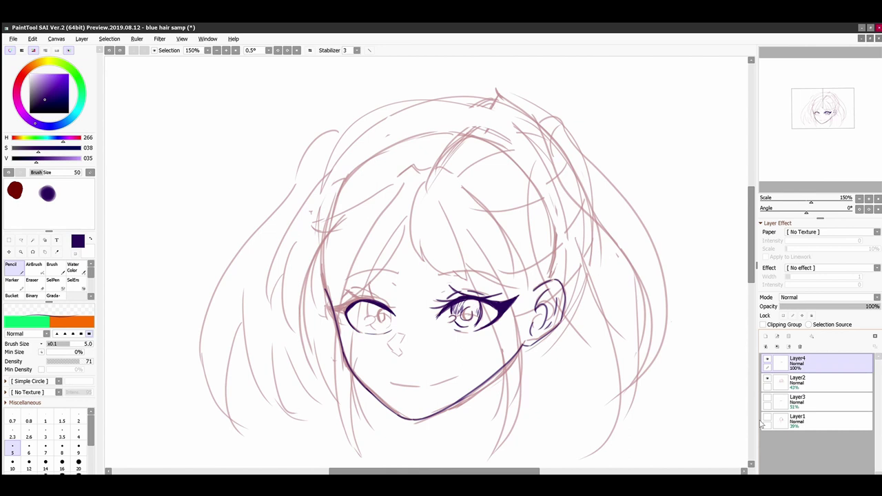
Undo the hatching in the viewer's-right iris while keeping the inked pupil outline
key(ctrl+z)
key(ctrl+z)
key(ctrl+z)
click(119, 50)
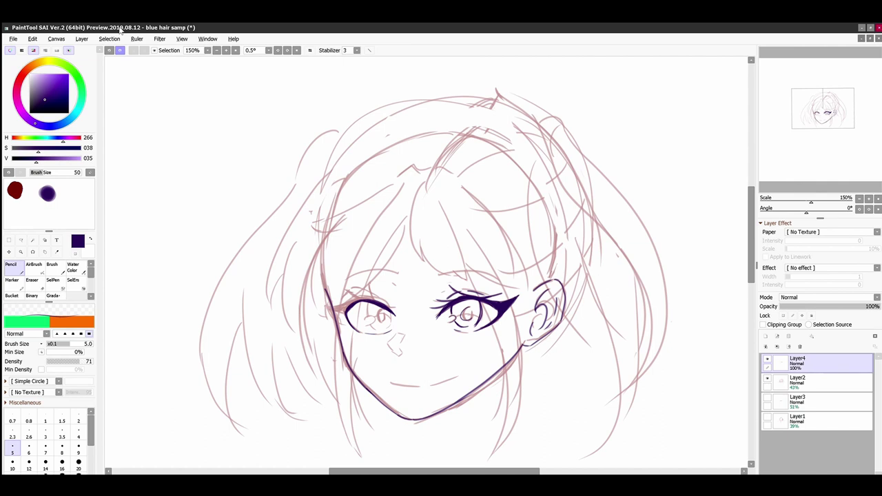
Ink the nose with two short strokes and add a short accent mark above the inner side of each eye
key(Page_Up)
key(Page_Up)
key(Page_Up)
key(Page_Up)
key(Page_Up)
mouse_move(749, 214)
mouse_down()
mouse_move(750, 239)
mouse_move(749, 225)
mouse_up()
drag(578, 262, 575, 286)
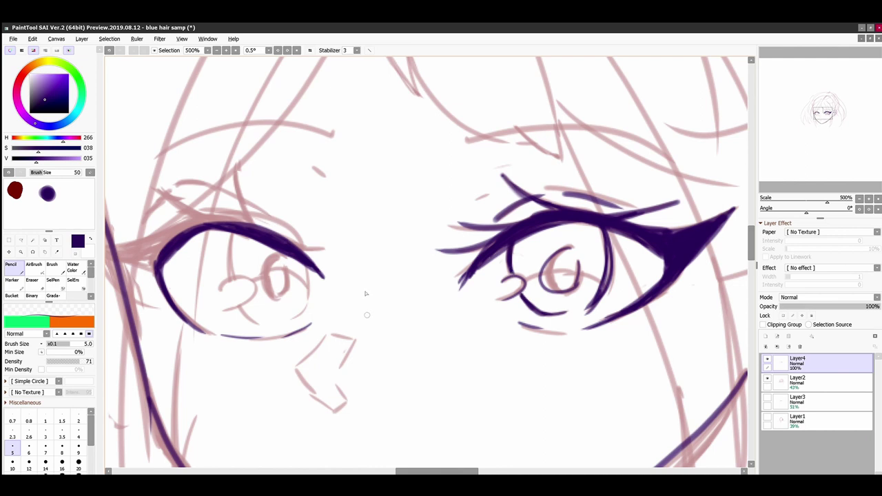
mouse_move(366, 314)
mouse_down()
mouse_move(336, 365)
mouse_move(361, 405)
mouse_up()
drag(475, 200, 491, 194)
drag(315, 166, 326, 183)
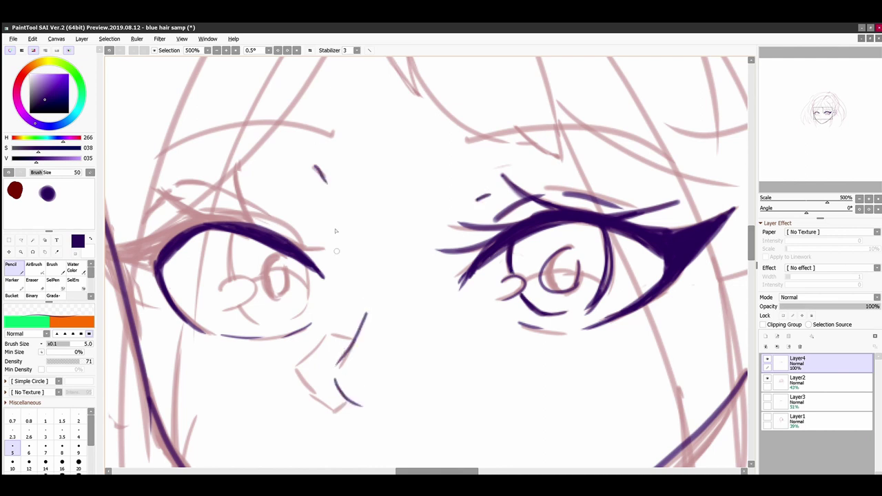
Ink the iris outline of the viewer's-left eye with separate strokes along both sides and the lower edge
drag(432, 471, 415, 471)
drag(366, 233, 363, 278)
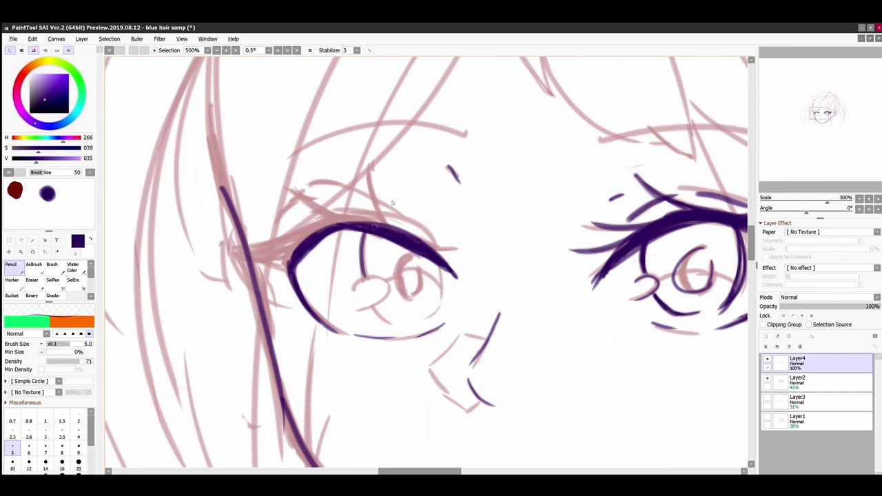
drag(441, 263, 434, 314)
drag(374, 306, 391, 322)
scroll(480, 298, down, 1)
drag(445, 304, 434, 315)
scroll(467, 296, up, 2)
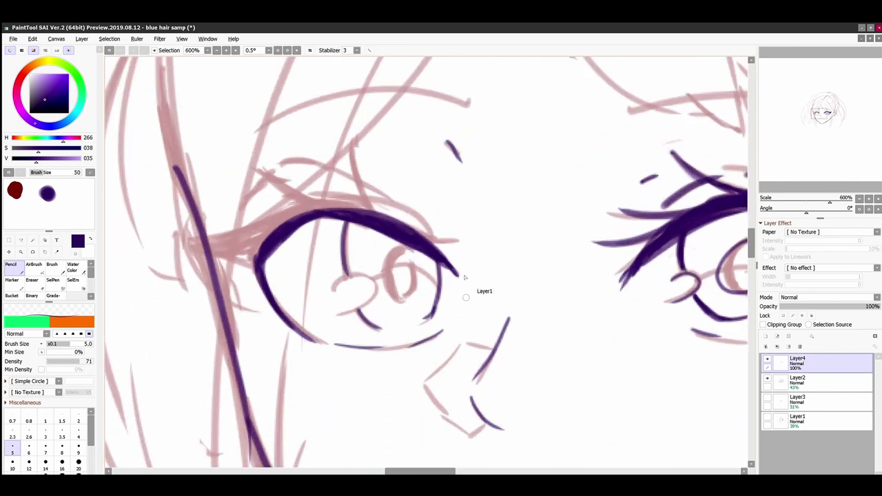
Ink the rounded highlight and the oval pupil of the viewer's-left eye, with short curved lines on both sides of the pupil
drag(334, 288, 357, 315)
drag(412, 252, 389, 295)
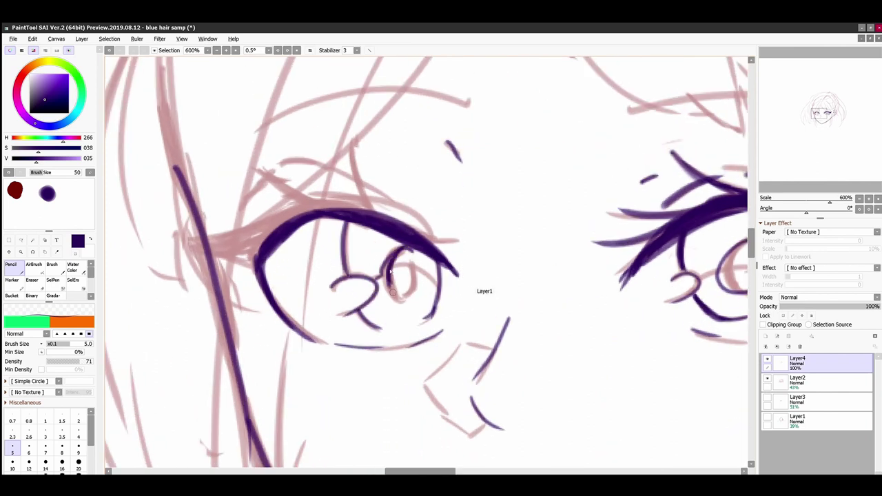
drag(386, 260, 404, 299)
mouse_move(418, 260)
mouse_down()
mouse_move(401, 299)
mouse_move(435, 286)
mouse_up()
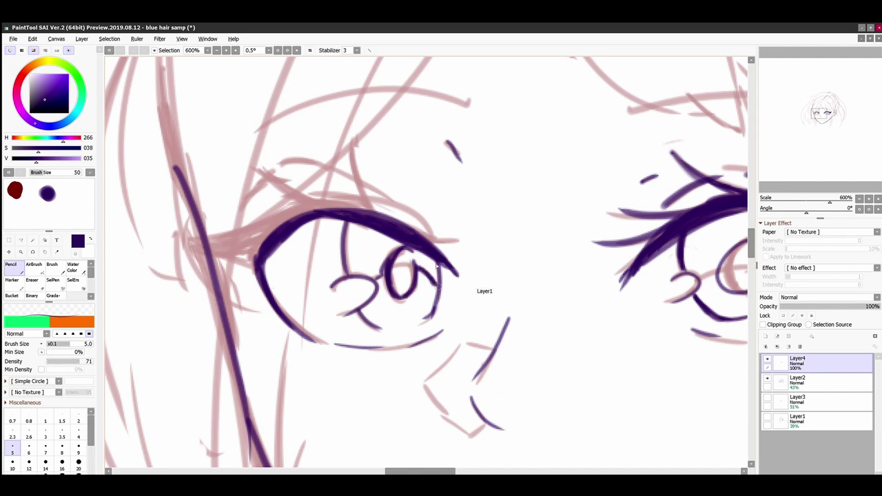
drag(386, 268, 376, 279)
Ink the inner-corner, upright and outer lashes of the viewer's-left eye and outline the pointed wing at its outer corner
mouse_move(749, 234)
mouse_down()
mouse_move(749, 248)
mouse_move(751, 229)
mouse_up()
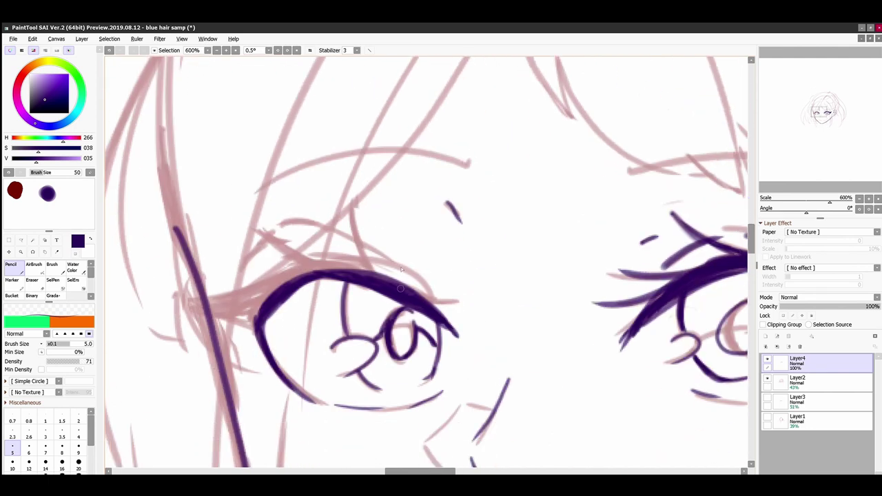
drag(432, 302, 472, 293)
drag(427, 303, 452, 298)
drag(354, 196, 369, 273)
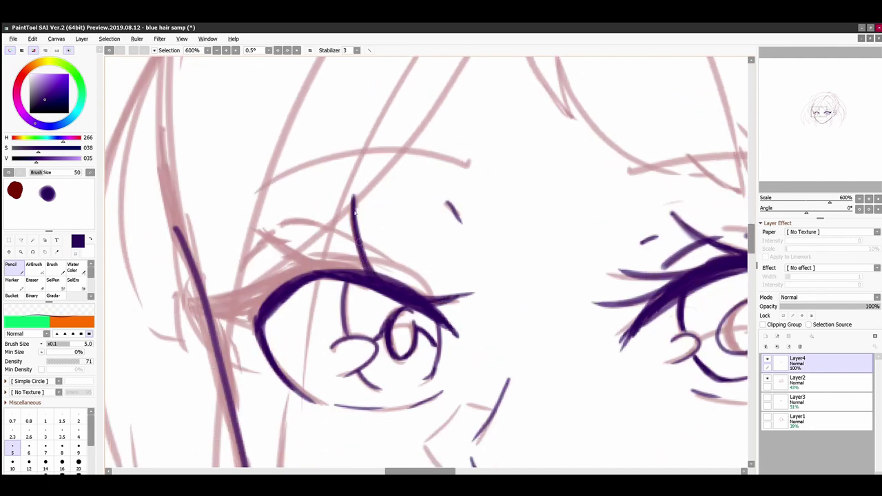
mouse_move(264, 230)
mouse_down()
mouse_move(365, 271)
mouse_move(167, 296)
mouse_move(254, 322)
mouse_up()
drag(182, 302, 261, 333)
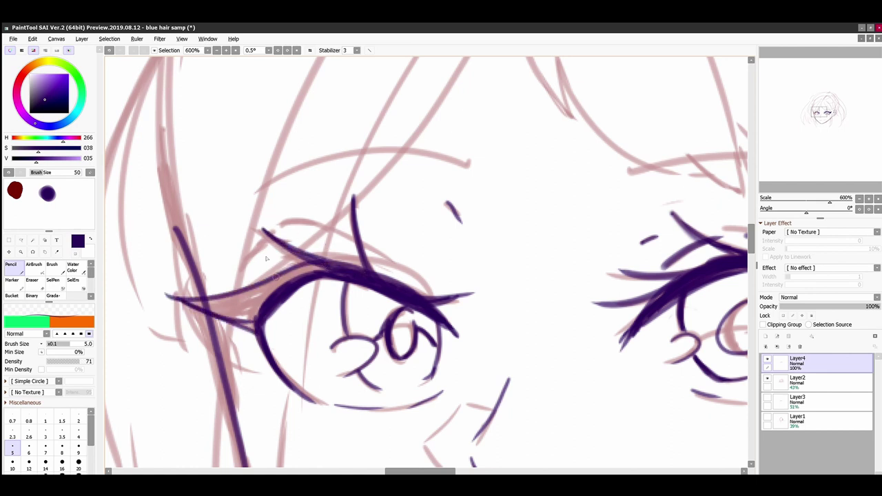
click(78, 464)
mouse_move(318, 272)
mouse_down()
mouse_move(292, 276)
mouse_move(240, 319)
mouse_move(222, 315)
mouse_move(242, 299)
mouse_move(236, 316)
mouse_up()
key(ctrl+z)
Fill the winged outer corner of the viewer's-left eye solid with the Pencil at size 12, finishing its tip at size 10
click(46, 465)
scroll(228, 317, down, 1)
scroll(251, 304, up, 1)
click(29, 464)
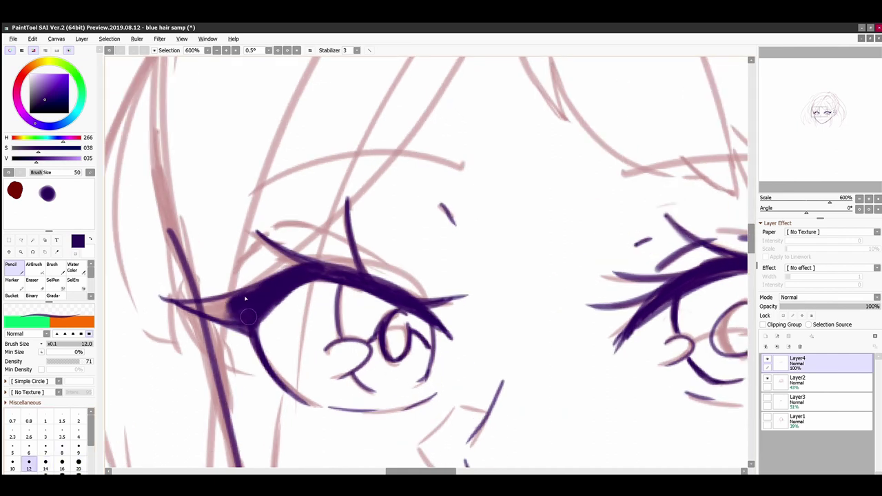
click(13, 472)
click(12, 468)
drag(184, 300, 205, 311)
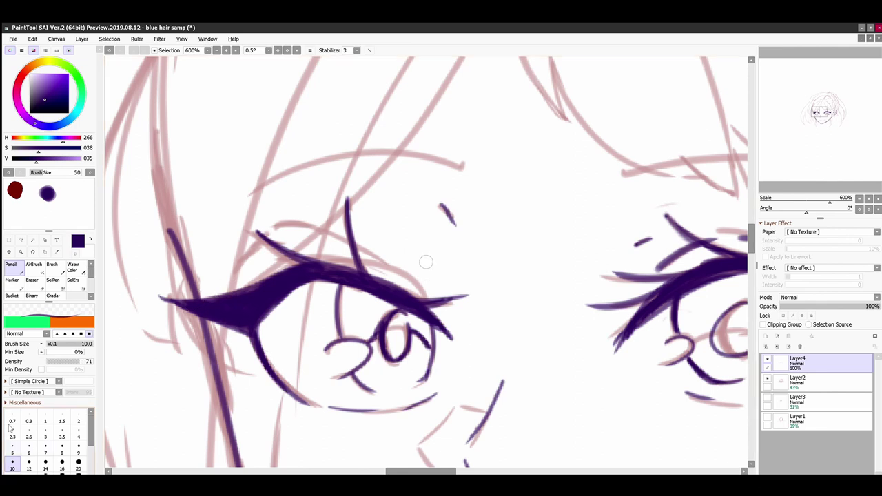
Ink the eyelid crease above the viewer's-left eye and thicken its outer upper lash with the Pencil at size 5
click(12, 448)
mouse_move(255, 228)
mouse_down()
mouse_move(303, 264)
mouse_move(428, 308)
mouse_up()
drag(293, 222, 347, 241)
key(ctrl+z)
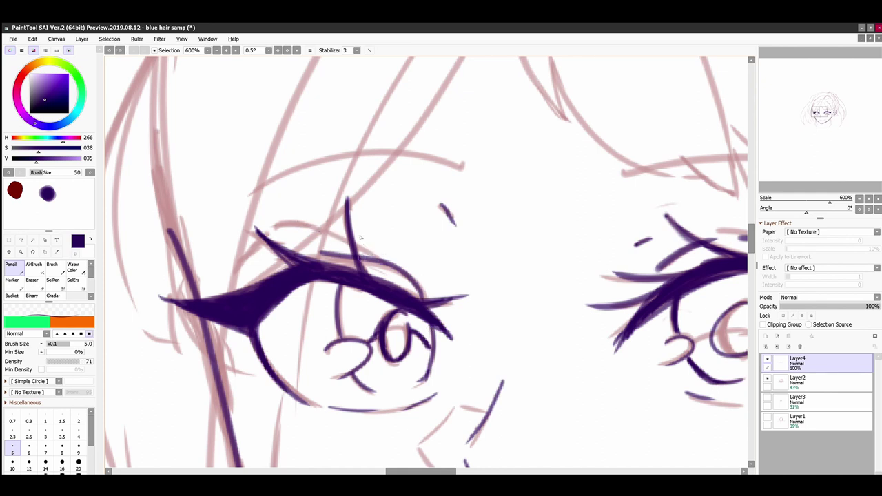
Ink tapered outlines for both eyebrows, widening them above the sketched brow lines
mouse_move(461, 167)
mouse_down()
mouse_move(330, 135)
mouse_move(304, 151)
mouse_up()
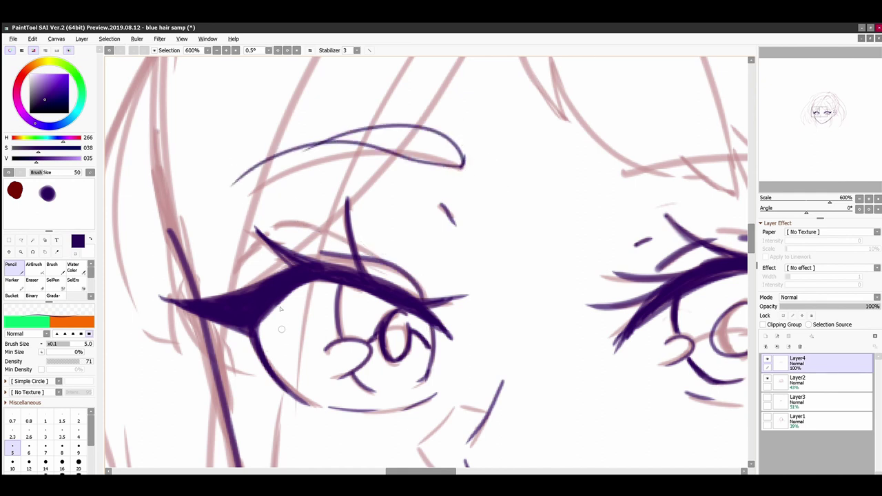
drag(463, 165, 243, 183)
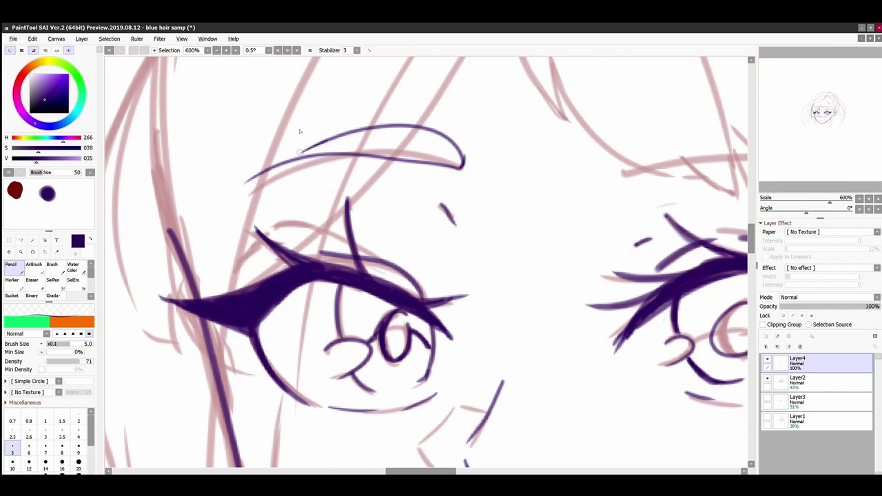
drag(437, 471, 460, 471)
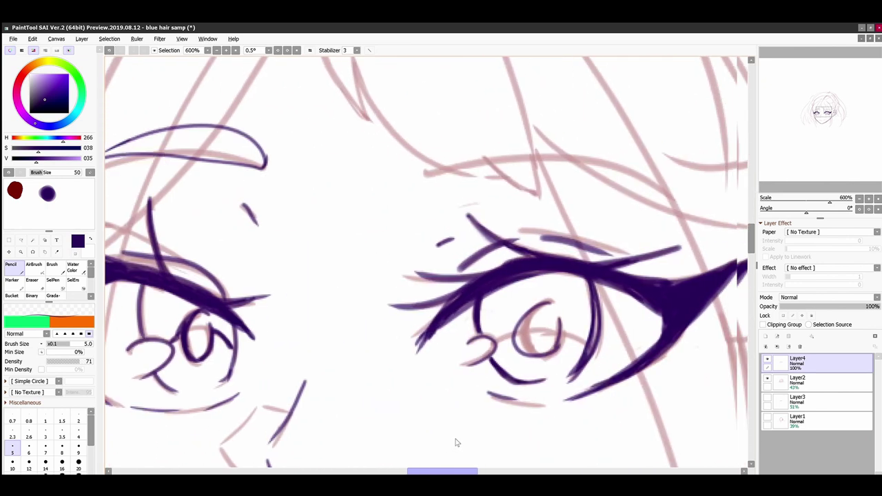
mouse_move(410, 136)
mouse_down()
mouse_move(622, 169)
mouse_move(672, 195)
mouse_up()
mouse_move(408, 135)
mouse_down()
mouse_move(455, 135)
mouse_move(669, 193)
mouse_up()
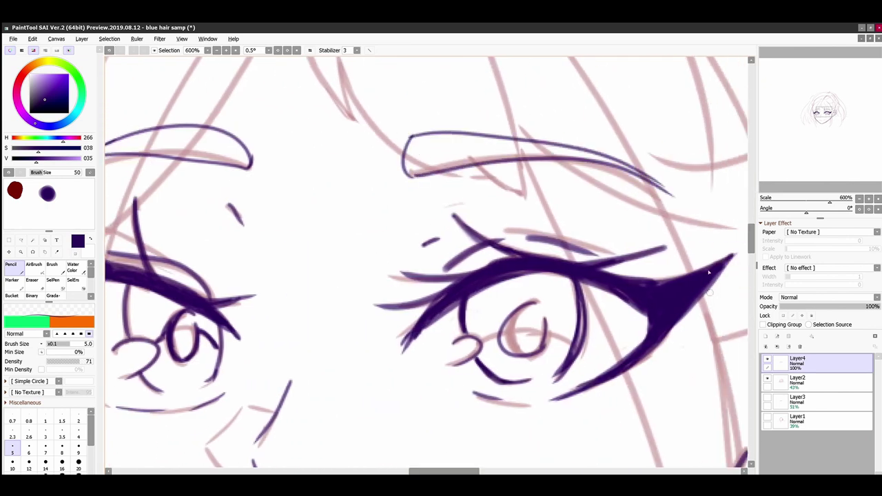
Hide the Layer2 sketch to examine the inked face and eyebrows as a whole, and show the sketch again
key(Page_Down)
key(Page_Down)
key(Page_Down)
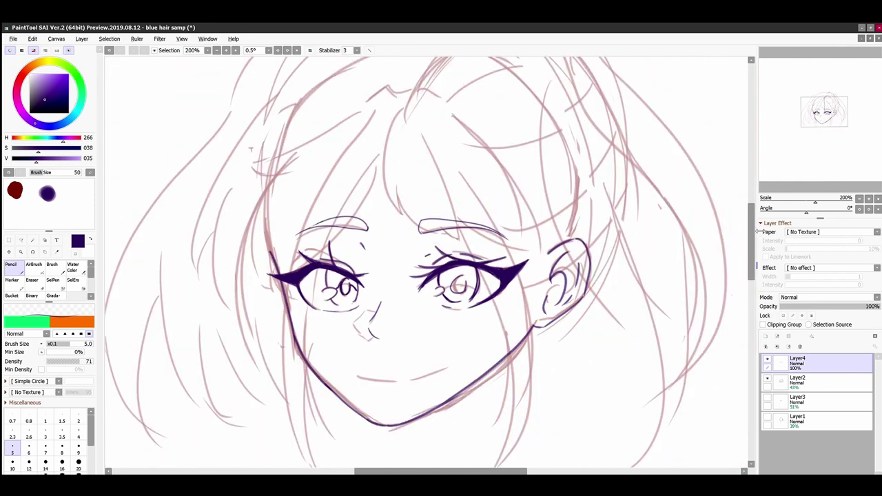
alt+click(767, 362)
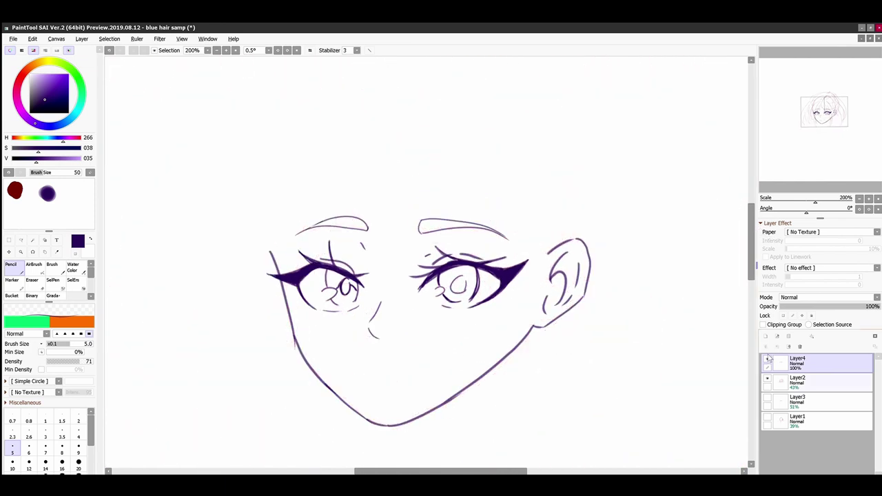
click(767, 378)
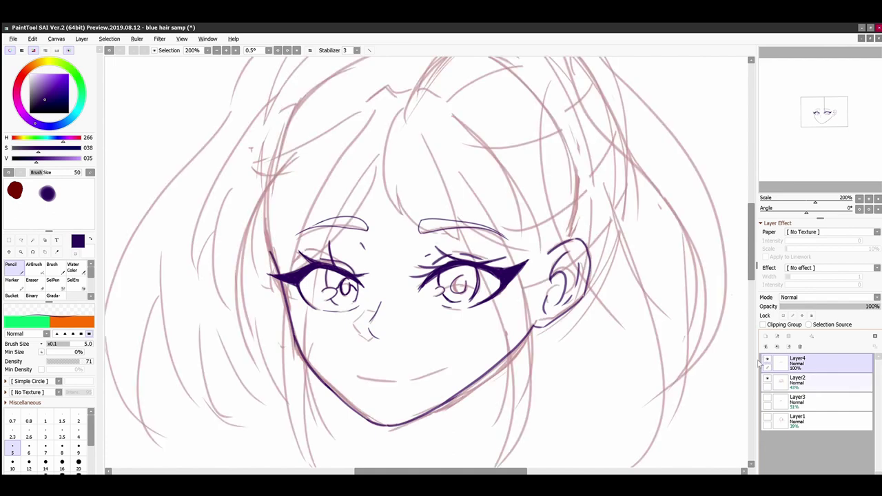
Ink the long curved edge of the central bang above the eyebrows, redrawing the stroke slightly outside the sketched line
drag(750, 240, 748, 212)
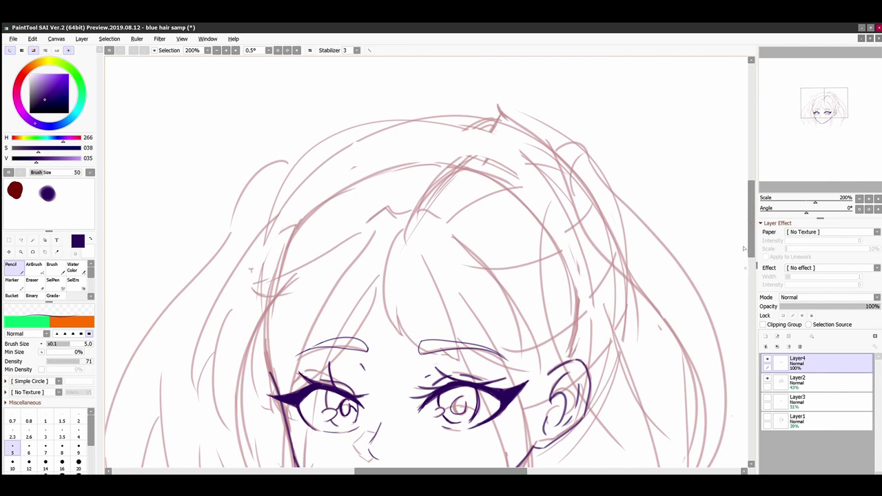
scroll(744, 254, up, 3)
scroll(743, 254, down, 2)
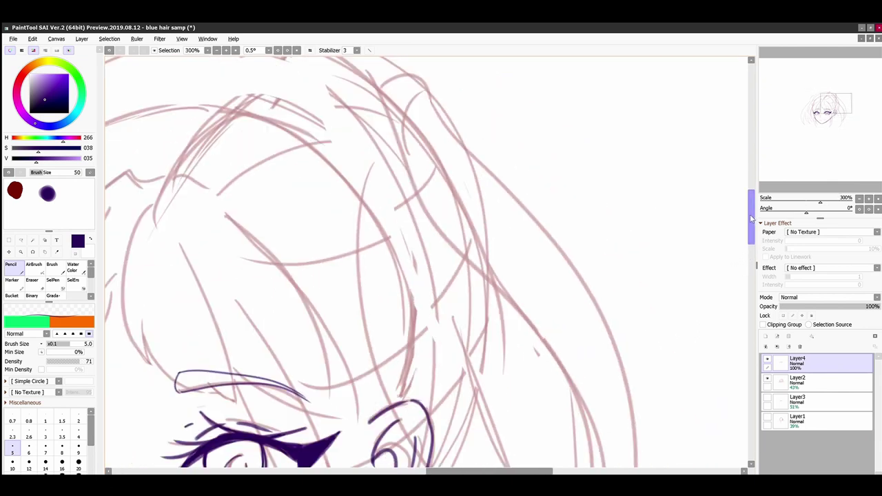
drag(481, 472, 442, 459)
drag(751, 219, 751, 233)
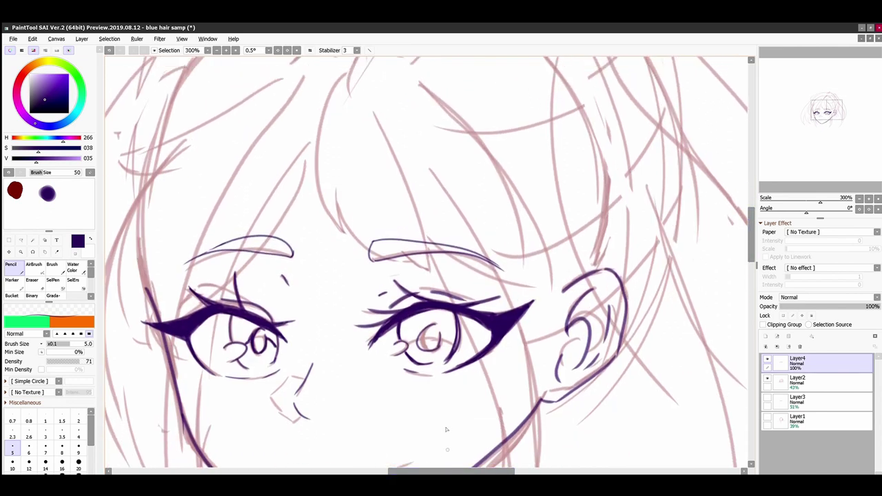
scroll(448, 449, down, 2)
scroll(447, 449, up, 4)
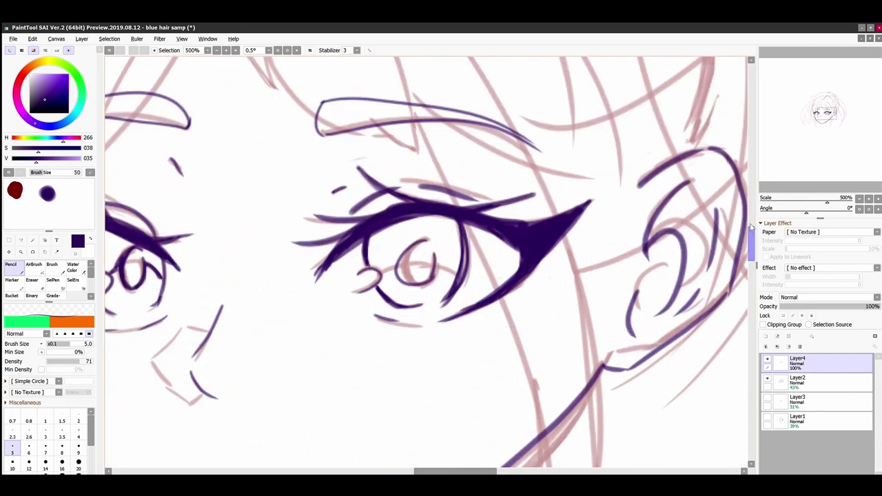
drag(751, 227, 751, 201)
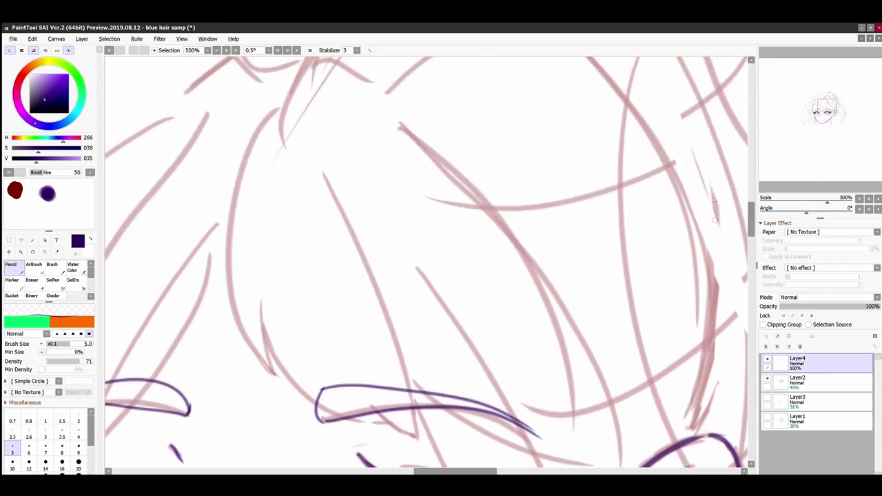
drag(276, 109, 282, 376)
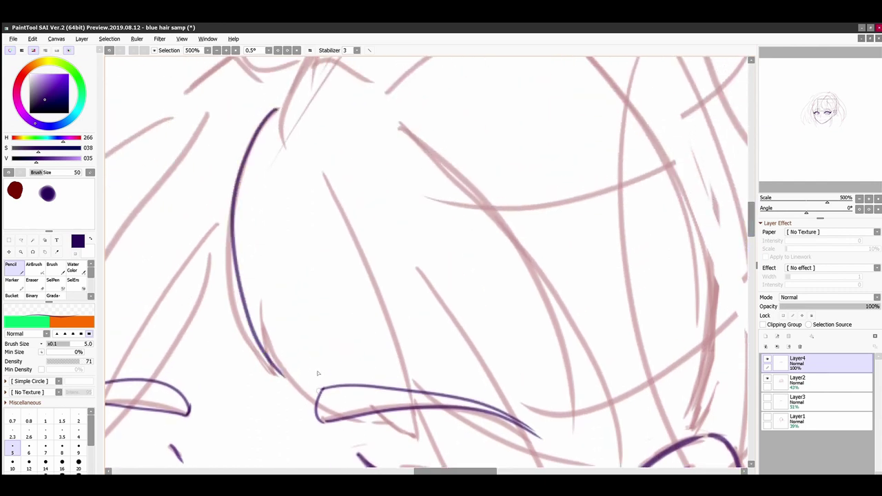
key(ctrl+z)
mouse_move(275, 108)
mouse_down()
mouse_move(238, 148)
mouse_move(269, 386)
mouse_up()
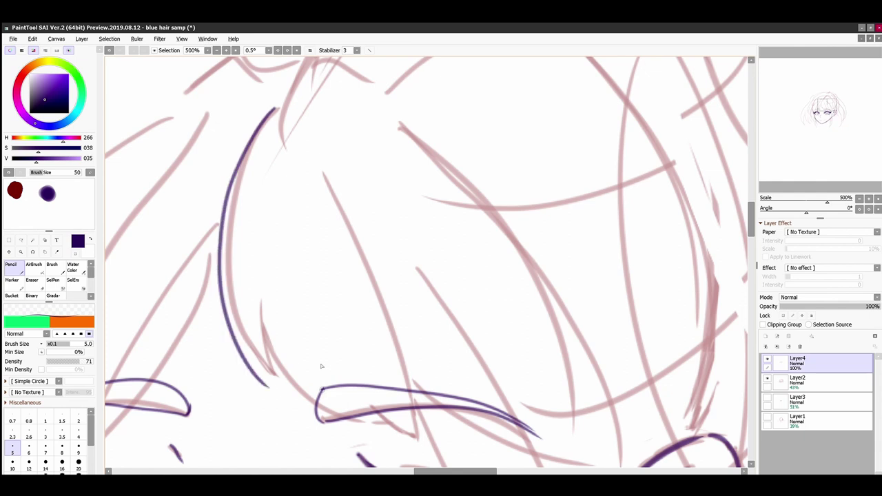
Ink the forked tip of the central bang and the long line defining its outer edge down past the eyebrow
mouse_move(266, 300)
mouse_down()
mouse_move(264, 354)
mouse_move(277, 390)
mouse_up()
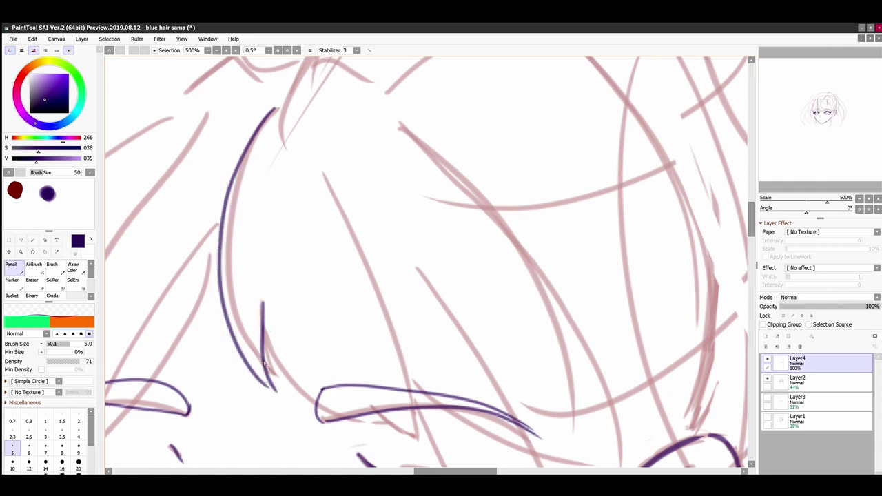
key(ctrl+z)
key(ctrl+z)
mouse_move(266, 292)
mouse_down()
mouse_move(270, 407)
mouse_move(267, 386)
mouse_up()
key(ctrl+z)
drag(261, 322, 357, 421)
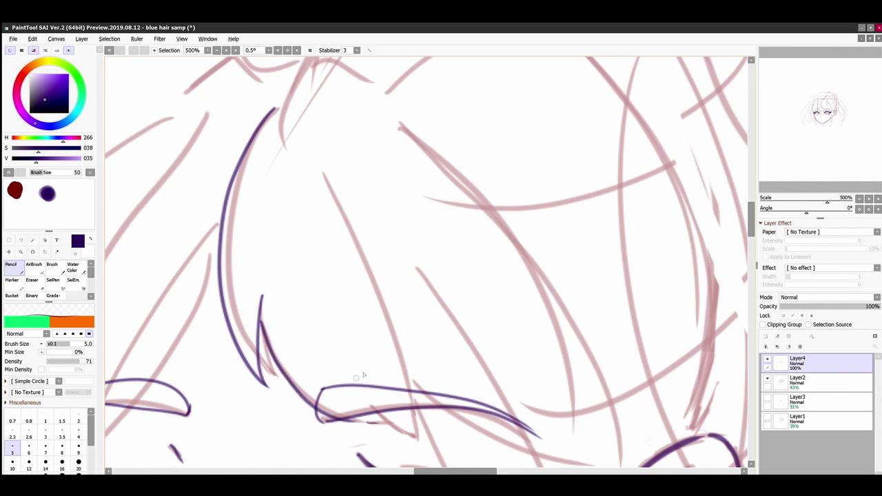
drag(359, 384, 434, 442)
drag(322, 168, 435, 443)
Ink both edges of the long lock falling past the viewer's-right eye, converging to a point below the jaw
drag(464, 471, 477, 471)
mouse_move(751, 209)
mouse_down()
mouse_move(750, 223)
mouse_move(733, 221)
mouse_up()
mouse_move(817, 99)
mouse_down()
mouse_move(810, 97)
mouse_move(819, 96)
mouse_move(817, 107)
mouse_up()
scroll(817, 108, down, 3)
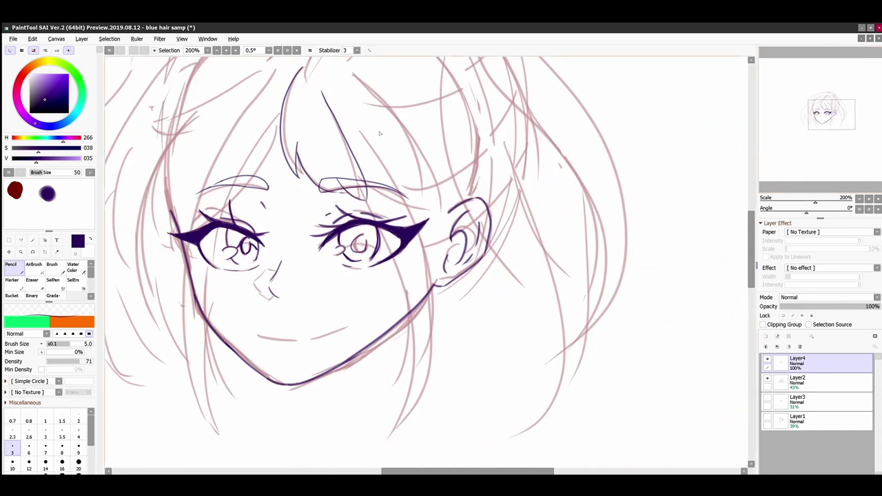
drag(360, 130, 395, 430)
mouse_move(365, 201)
mouse_down()
mouse_move(401, 273)
mouse_move(394, 416)
mouse_up()
key(ctrl+z)
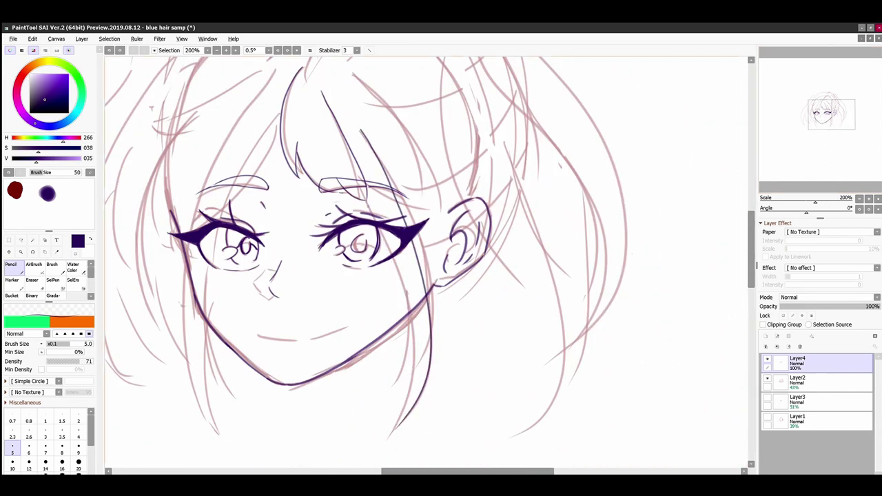
drag(365, 201, 390, 419)
key(ctrl+z)
drag(386, 261, 397, 440)
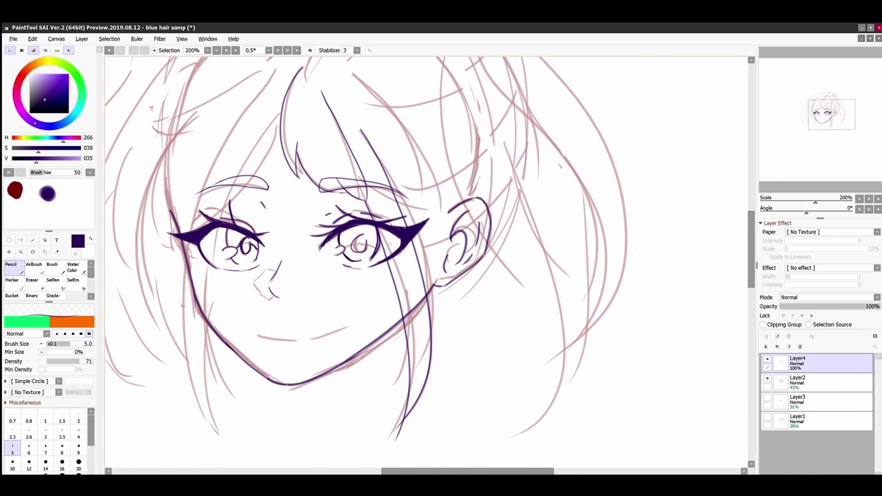
Ink the outer curve of the bangs from near the parting down to the viewer's-right ear
mouse_move(367, 73)
mouse_down()
mouse_move(437, 216)
mouse_move(446, 209)
mouse_up()
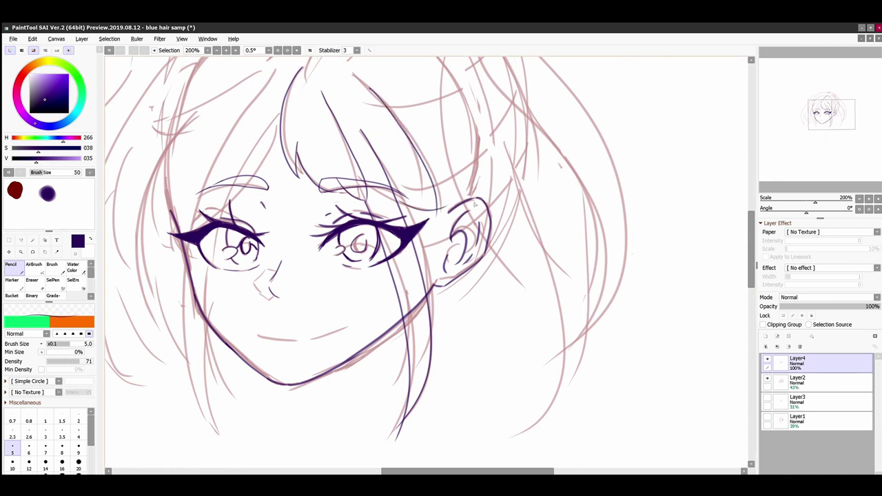
key(ctrl+z)
key(ctrl+z)
drag(354, 73, 445, 222)
drag(411, 208, 455, 222)
key(ctrl+z)
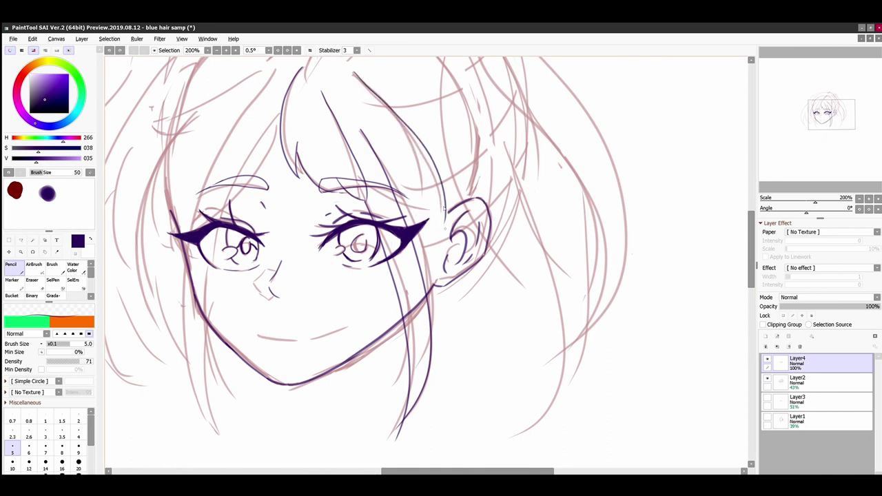
Ink the outer contour of the viewer's-right ponytail and the long inner strand line running alongside it
drag(751, 215, 747, 199)
drag(456, 80, 623, 467)
key(ctrl+z)
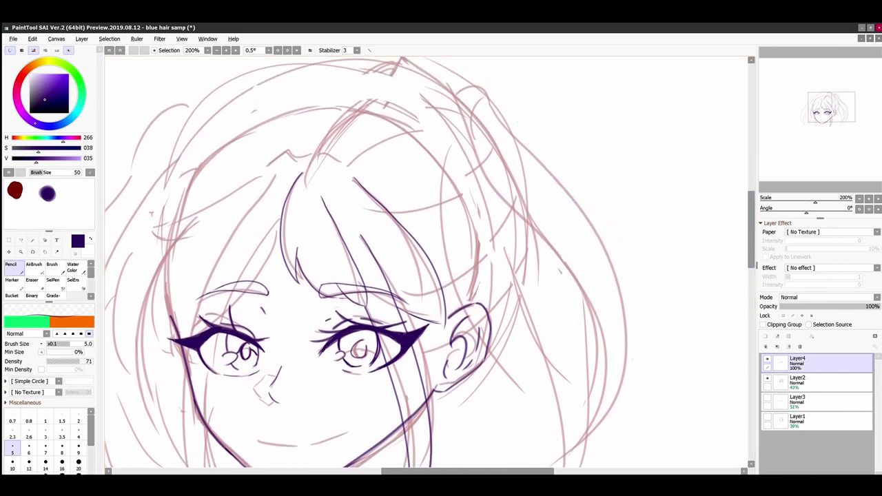
mouse_move(457, 91)
mouse_down()
mouse_move(502, 116)
mouse_move(573, 466)
mouse_up()
drag(749, 224, 750, 234)
mouse_move(555, 199)
mouse_down()
mouse_move(597, 317)
mouse_move(579, 409)
mouse_up()
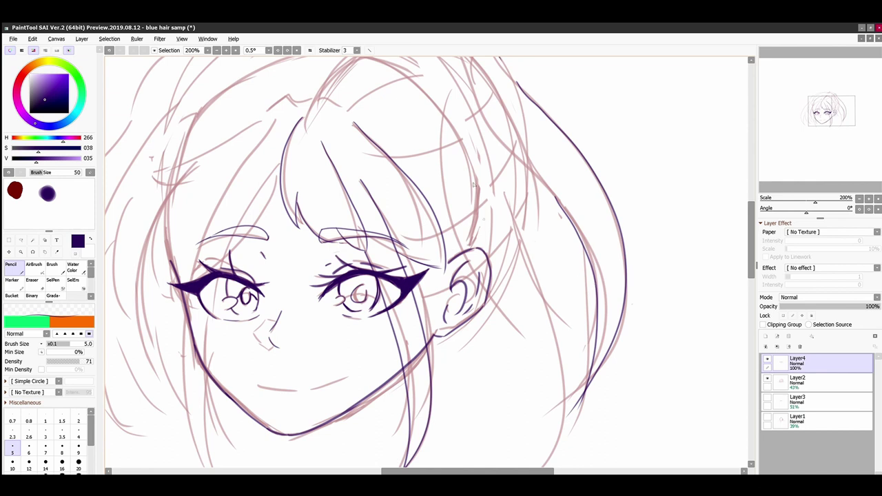
Ink the side strand crossing the viewer's-right ear and the shorter pointed strand on the ponytail's inner side
mouse_move(448, 71)
mouse_down()
mouse_move(439, 198)
mouse_move(517, 334)
mouse_up()
mouse_move(510, 201)
mouse_down()
mouse_move(535, 252)
mouse_move(532, 355)
mouse_up()
key(ctrl+z)
drag(510, 203, 564, 342)
key(ctrl+z)
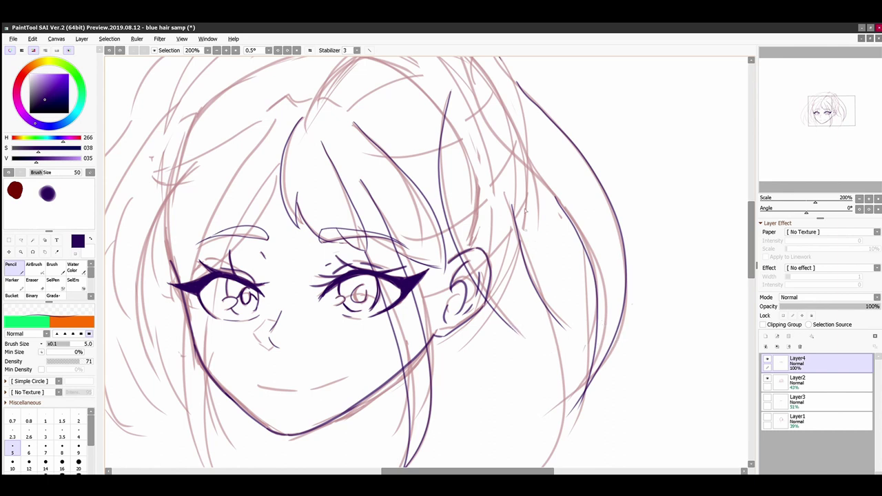
key(ctrl+z)
mouse_move(510, 180)
mouse_down()
mouse_move(516, 270)
mouse_move(545, 350)
mouse_up()
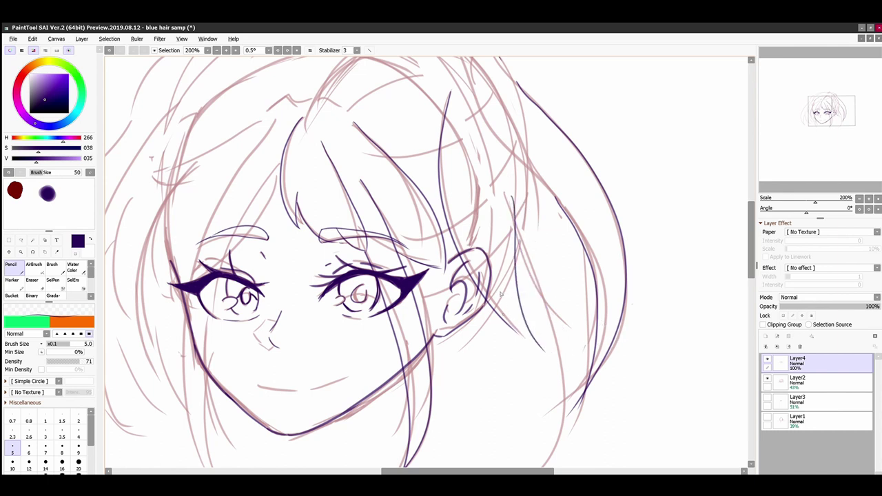
drag(593, 314, 567, 445)
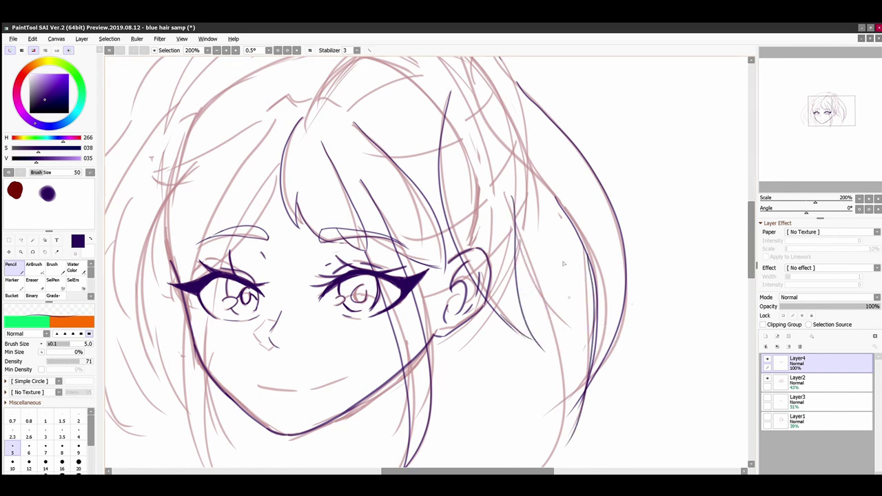
drag(515, 235, 546, 468)
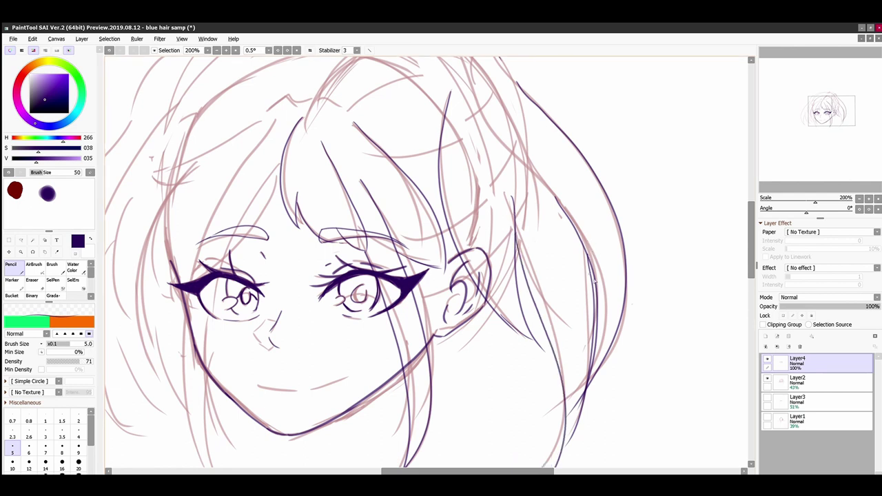
drag(590, 257, 563, 467)
key(ctrl+z)
key(ctrl+z)
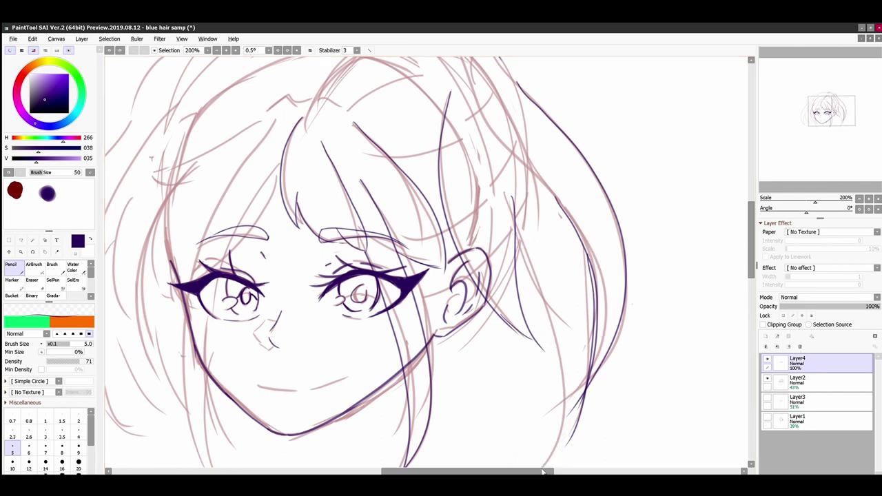
key(ctrl+z)
key(ctrl+y)
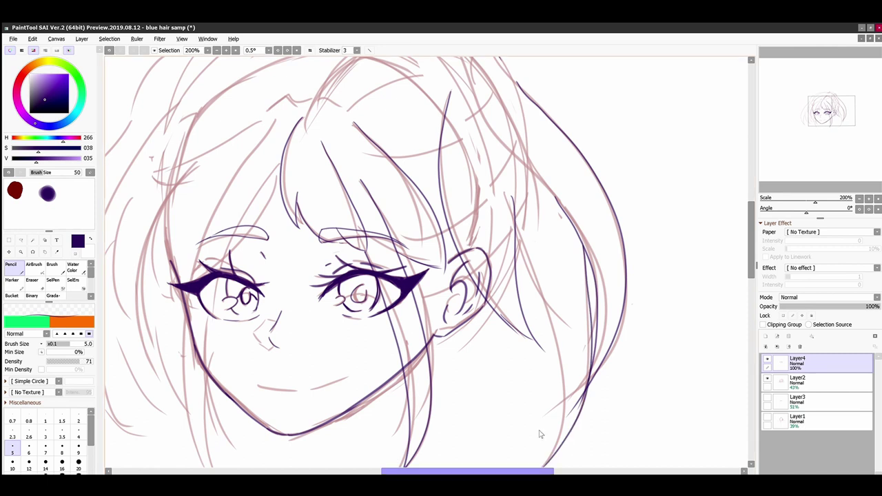
key(ctrl+y)
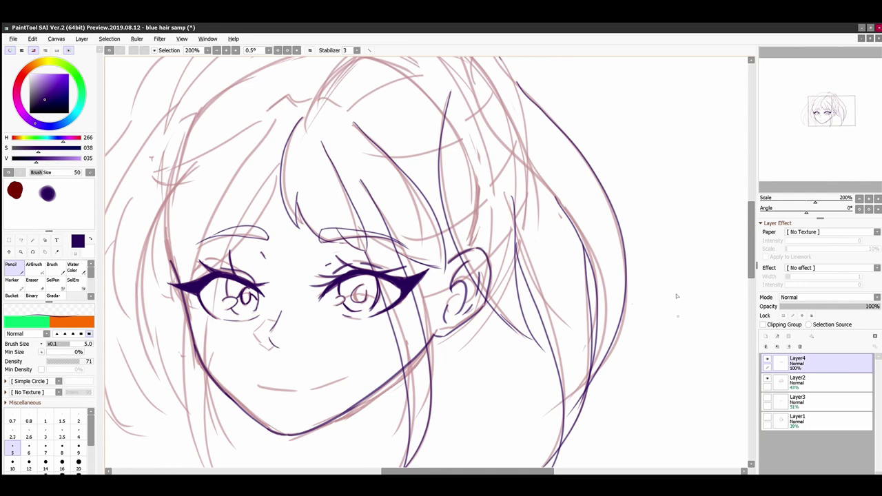
key(ctrl+z)
key(ctrl+z)
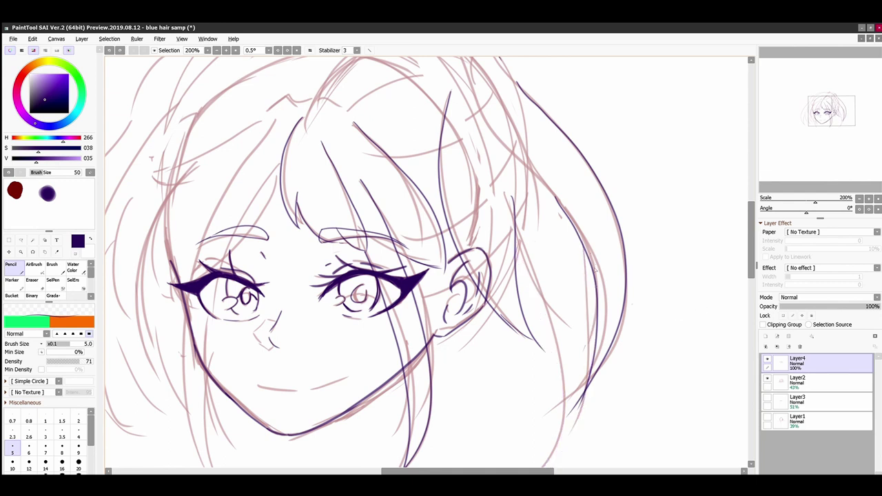
Ink the ponytail's two converging lower edges and its rounded top where it leaves the head
drag(596, 284, 534, 467)
drag(516, 282, 553, 466)
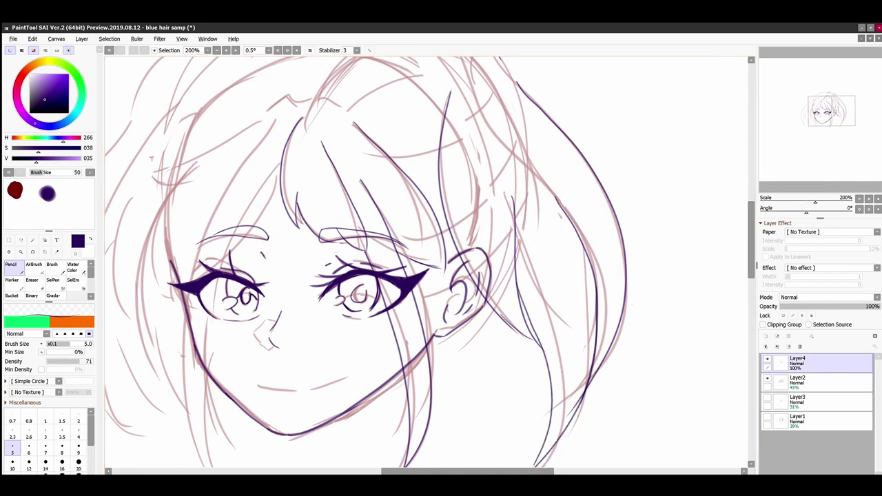
drag(750, 240, 750, 213)
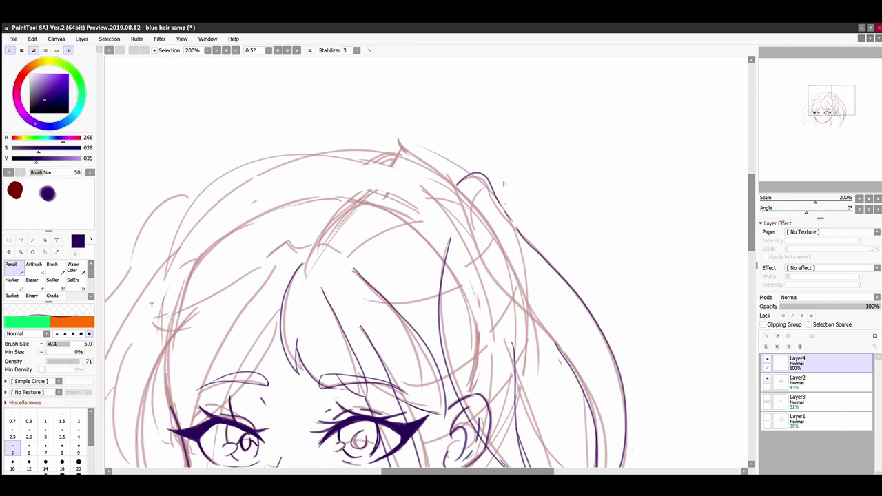
Ink the peaked hairline segments on both sides of the parting above the forehead
scroll(505, 204, down, 2)
scroll(506, 204, up, 4)
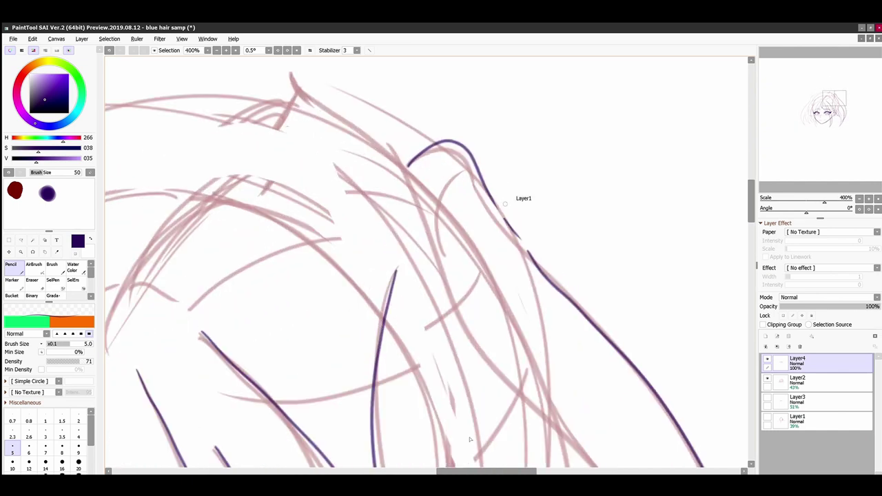
drag(466, 472, 438, 471)
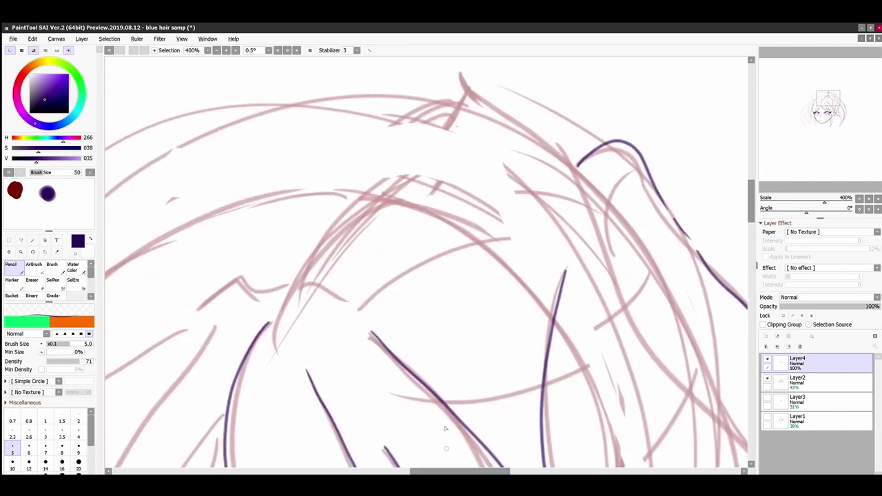
mouse_move(193, 312)
mouse_down()
mouse_move(239, 279)
mouse_move(322, 286)
mouse_move(358, 317)
mouse_up()
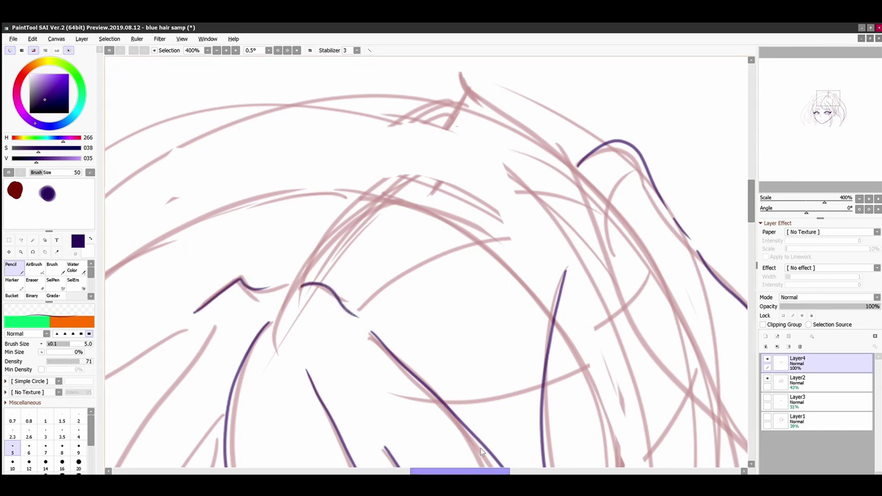
Ink the strand swept toward the viewer's-left temple with its hooked tip, and the bang line crossing the viewer's-left eyebrow
drag(483, 471, 421, 471)
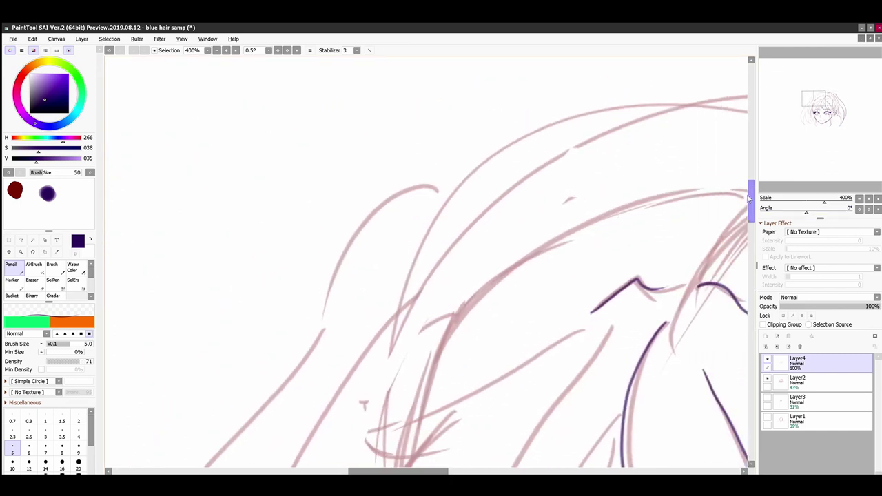
mouse_move(753, 202)
mouse_down()
mouse_move(752, 227)
mouse_move(752, 218)
mouse_up()
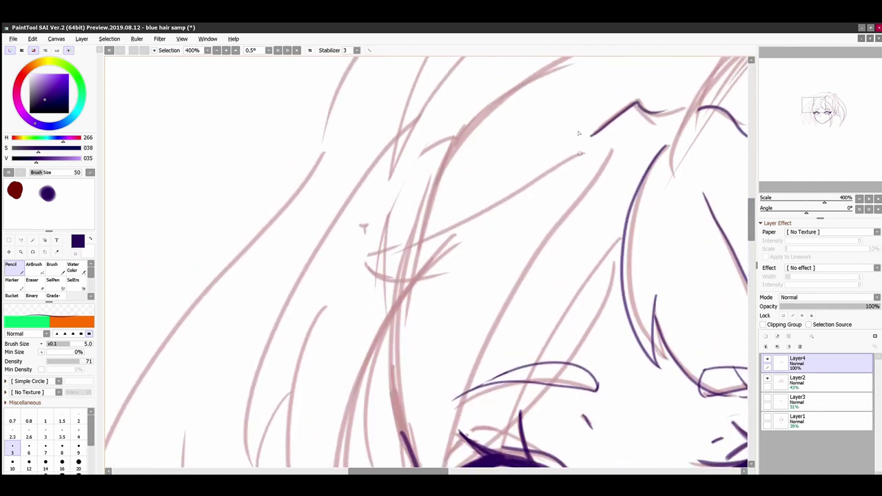
mouse_move(579, 151)
mouse_down()
mouse_move(350, 251)
mouse_move(356, 272)
mouse_move(345, 260)
mouse_move(399, 292)
mouse_up()
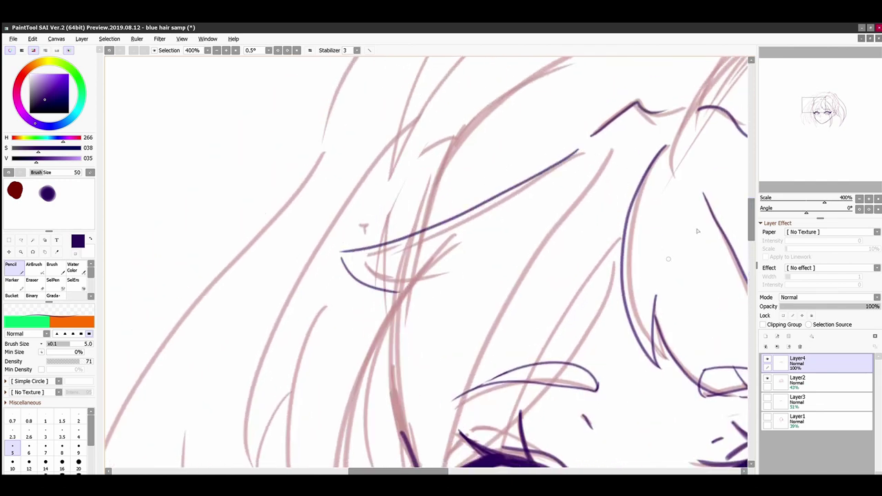
mouse_move(749, 215)
mouse_down()
mouse_move(750, 243)
mouse_move(751, 231)
mouse_up()
mouse_move(619, 110)
mouse_down()
mouse_move(506, 275)
mouse_move(455, 292)
mouse_up()
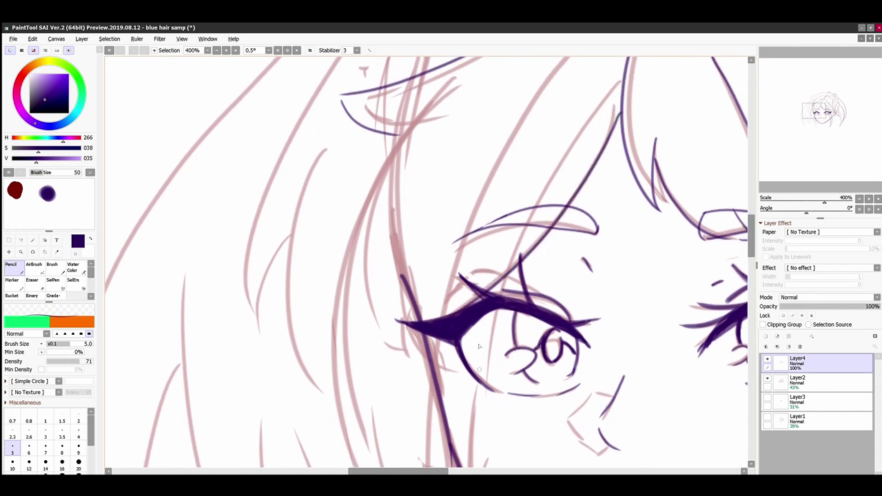
Ink the curved strand beside the viewer's-left temple and the short pointed tips next to the eye
drag(382, 178, 384, 336)
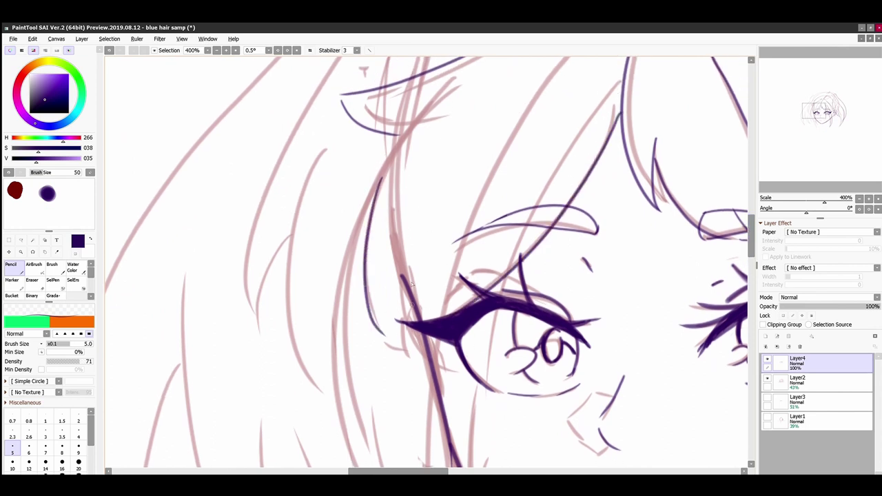
drag(414, 301, 417, 365)
drag(388, 333, 406, 353)
Ink the long tapered locks hanging over the viewer's-left cheek and jaw, adding a second pointed tip
mouse_move(750, 219)
mouse_down()
mouse_move(750, 231)
mouse_move(749, 221)
mouse_up()
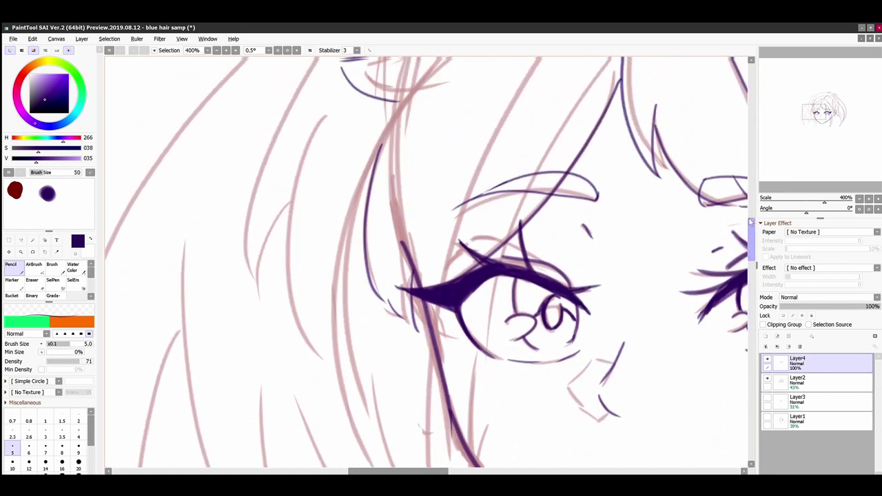
scroll(748, 217, down, 4)
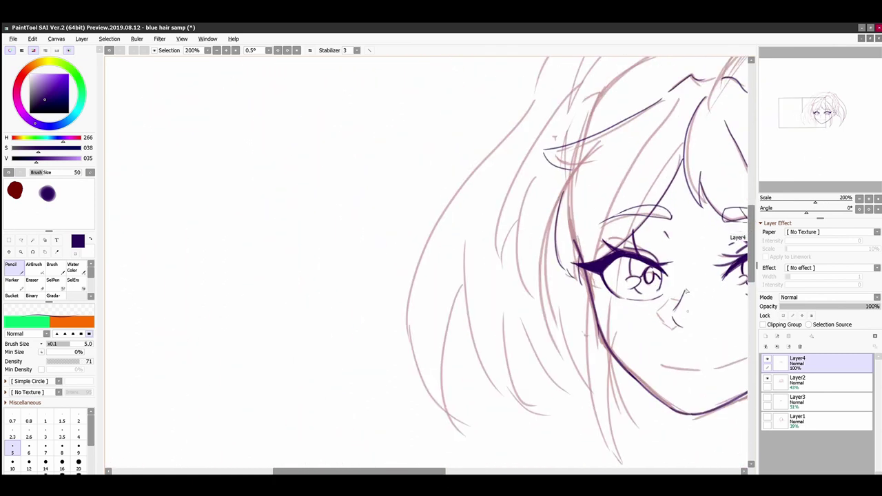
drag(423, 449, 484, 460)
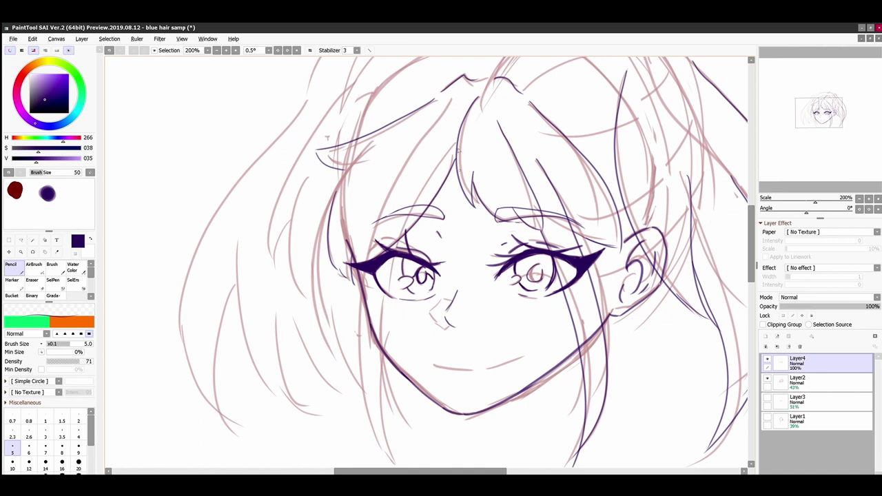
drag(383, 296, 399, 467)
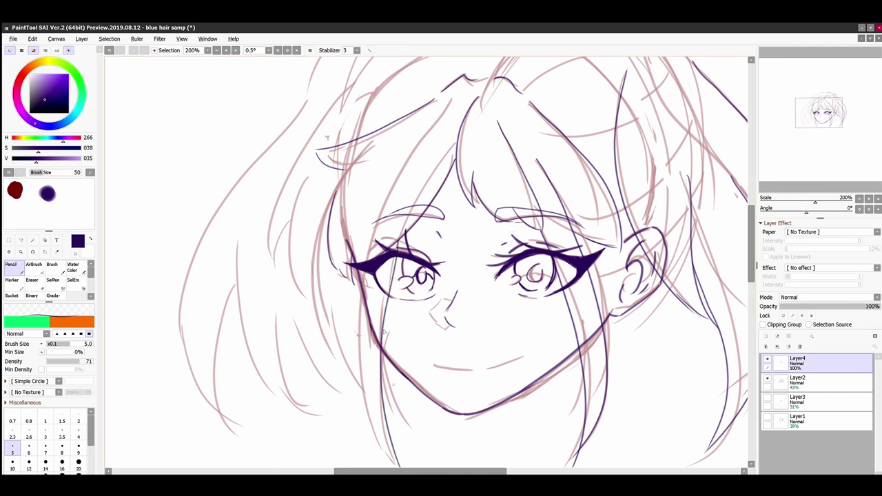
drag(363, 272, 399, 467)
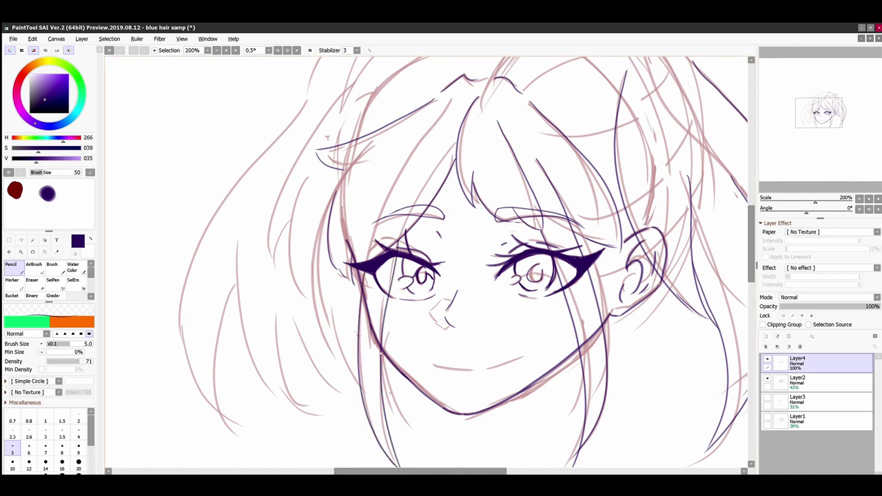
drag(332, 304, 413, 434)
drag(386, 335, 418, 422)
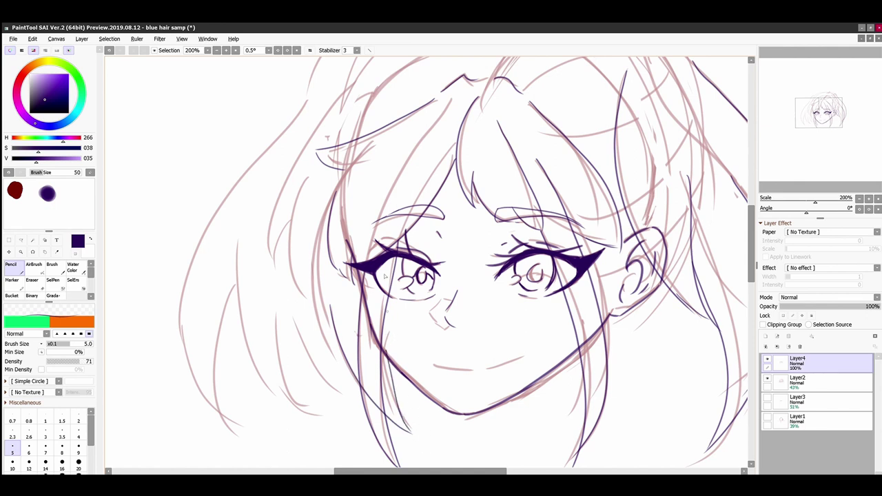
drag(307, 179, 303, 320)
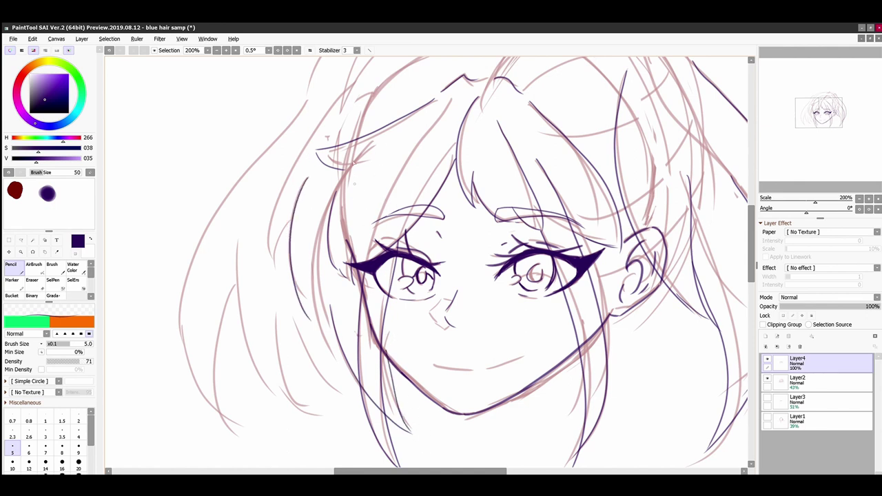
drag(345, 157, 332, 344)
key(ctrl+z)
key(ctrl+z)
key(ctrl+z)
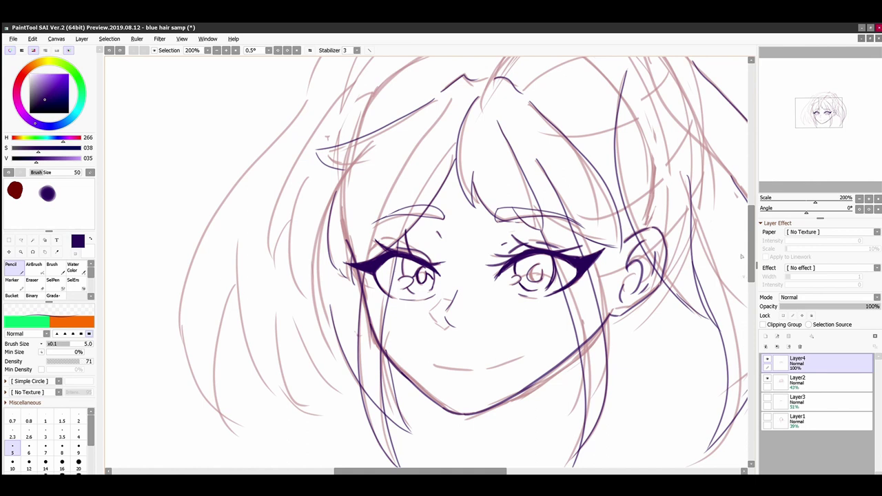
Ink the two long curved strands running down beside the viewer's-left eye, redoing the outer one so it sits slightly further inward
scroll(739, 258, down, 1)
scroll(739, 263, up, 3)
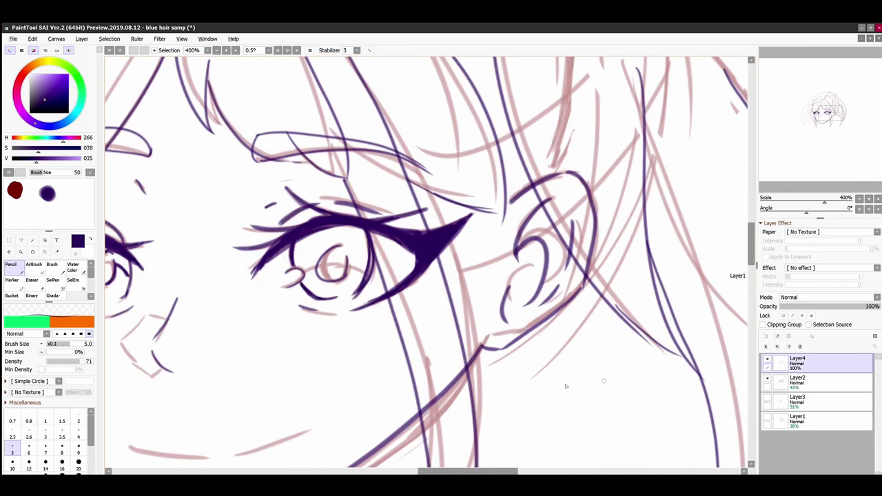
drag(458, 471, 378, 458)
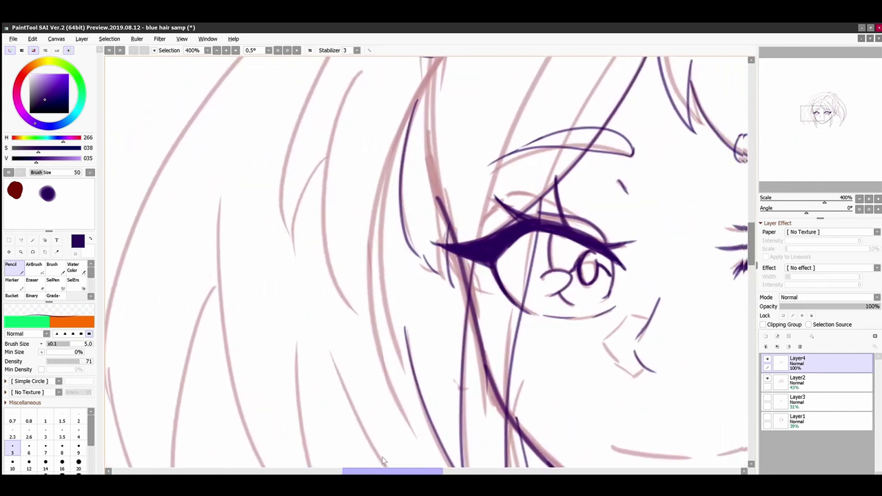
drag(427, 58, 378, 451)
mouse_move(346, 69)
mouse_down()
mouse_move(307, 188)
mouse_move(405, 449)
mouse_up()
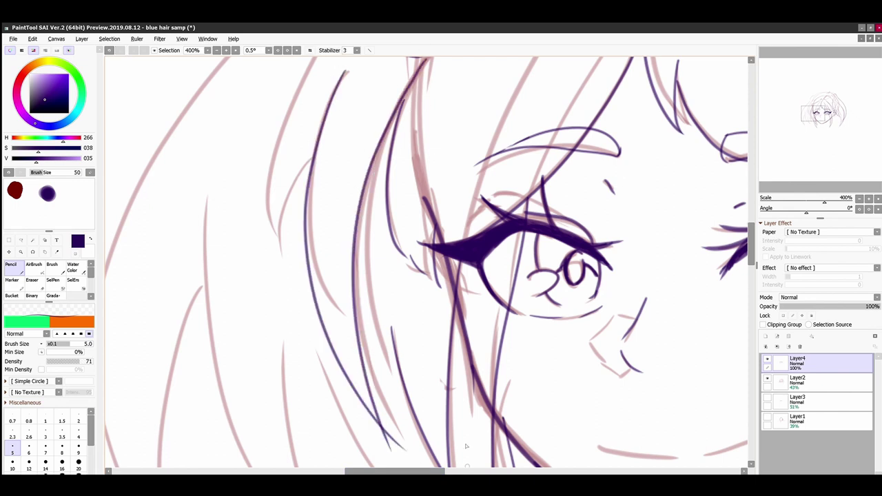
key(ctrl+z)
drag(347, 70, 386, 445)
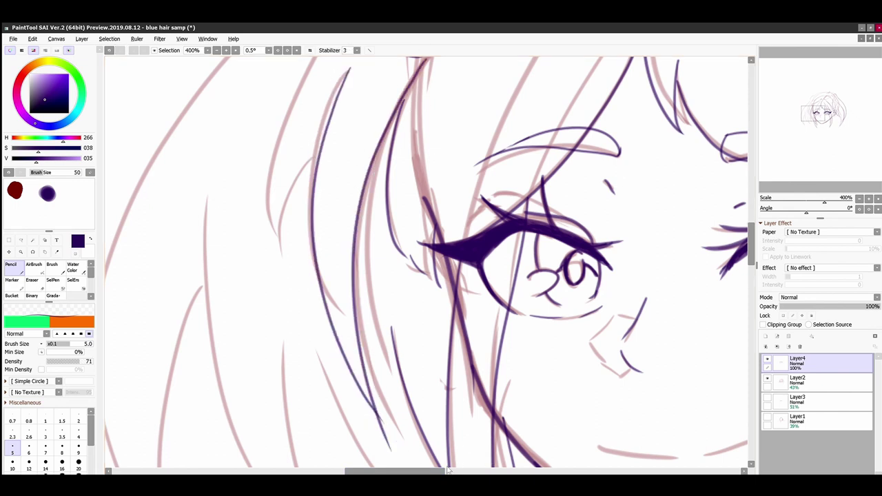
Ink the viewer's-left ponytail's inner strand with its hooked tip, and the arched top where the ponytail begins
drag(754, 238, 754, 219)
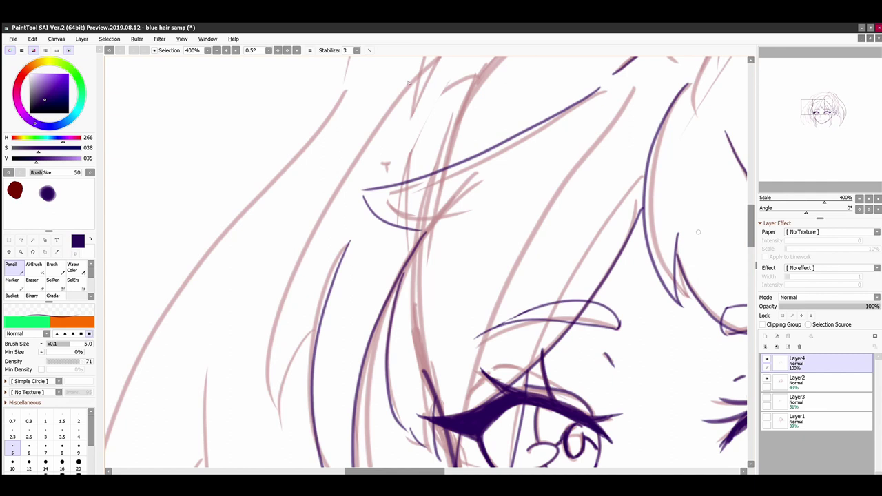
mouse_move(411, 76)
mouse_down()
mouse_move(347, 167)
mouse_move(269, 422)
mouse_up()
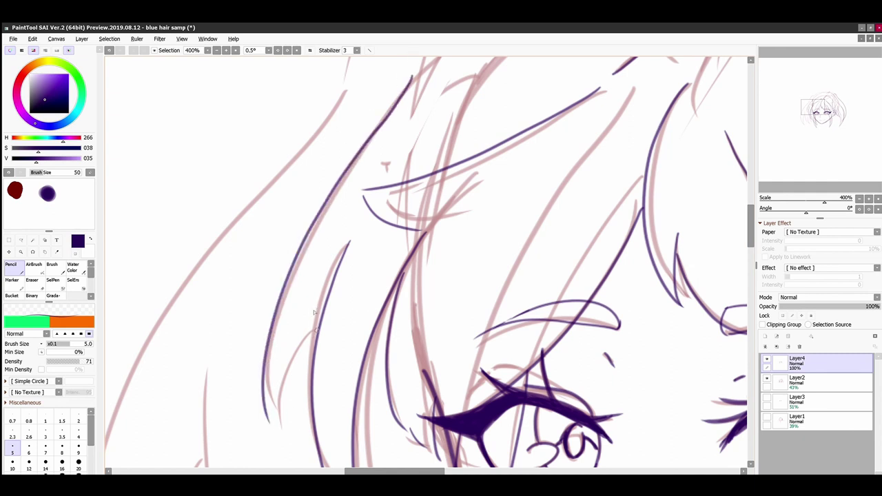
mouse_move(318, 329)
mouse_down()
mouse_move(277, 429)
mouse_move(283, 439)
mouse_up()
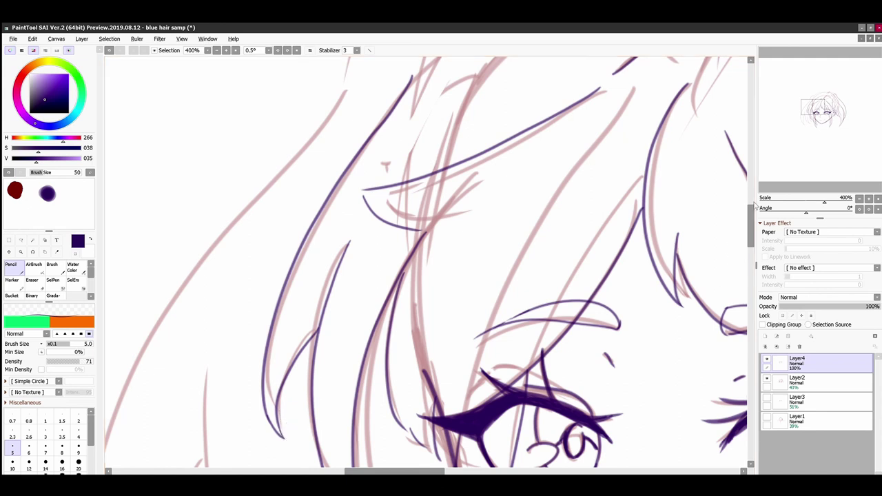
drag(751, 216, 751, 204)
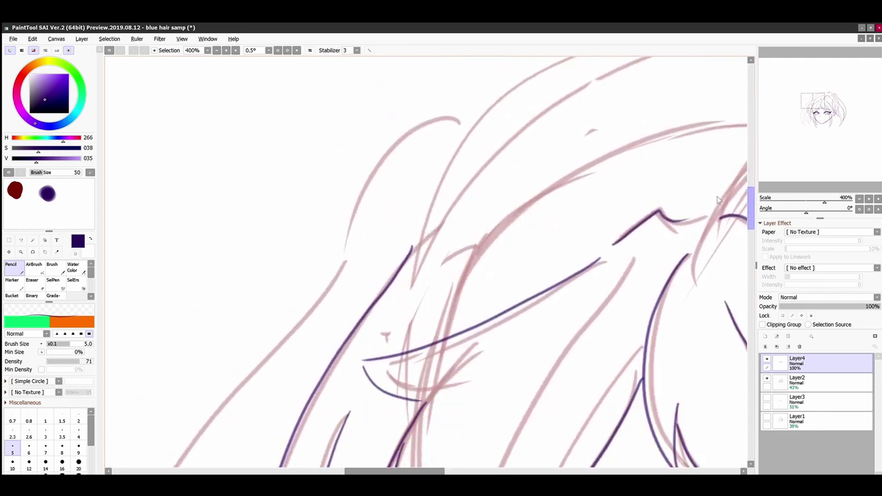
mouse_move(466, 122)
mouse_down()
mouse_move(434, 117)
mouse_move(337, 264)
mouse_up()
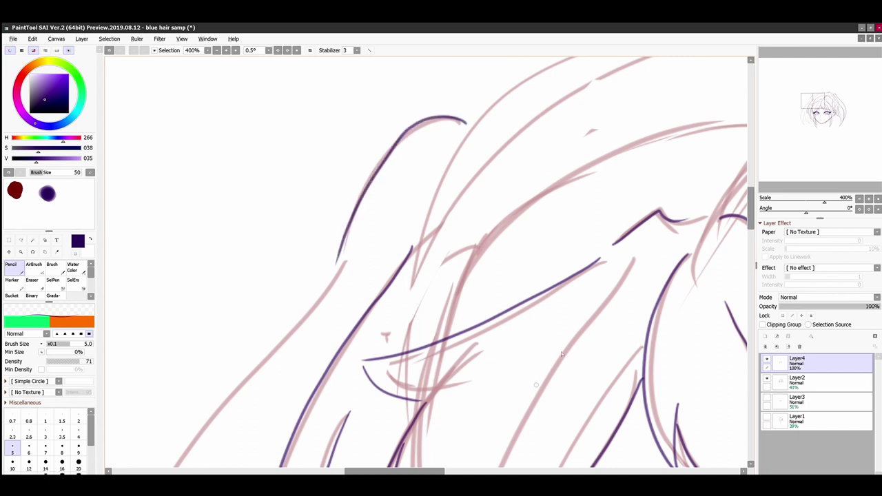
drag(751, 207, 751, 222)
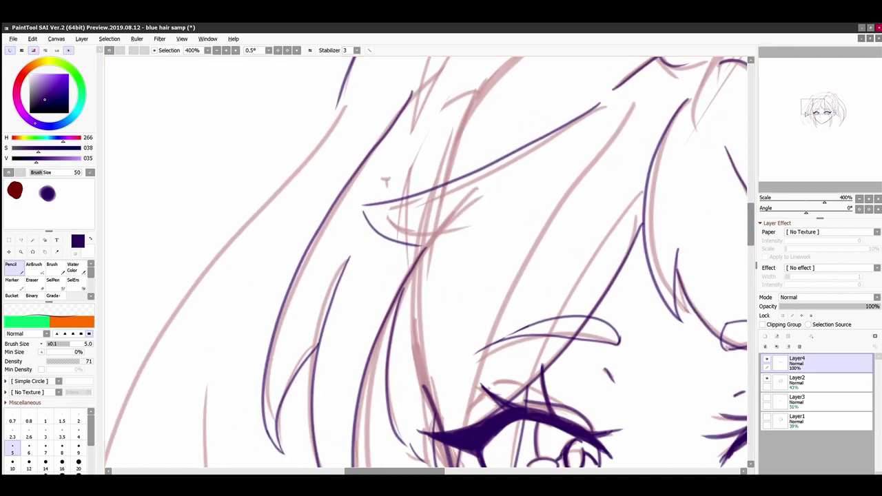
drag(811, 102, 805, 104)
drag(521, 71, 290, 461)
drag(809, 107, 807, 117)
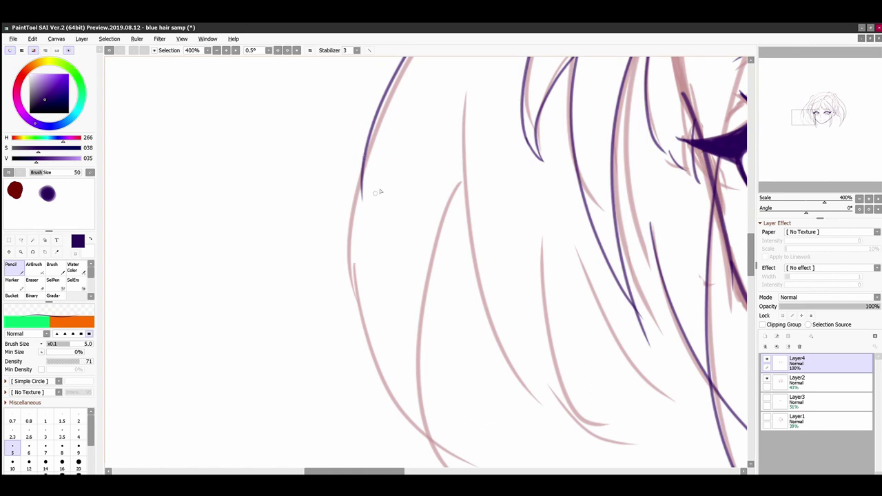
scroll(381, 193, up, 1)
scroll(384, 195, down, 2)
scroll(671, 248, down, 1)
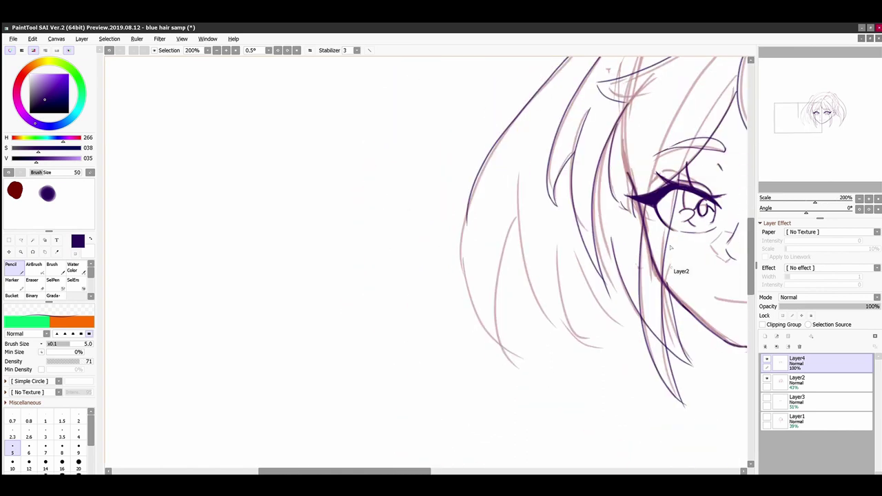
drag(743, 219, 743, 189)
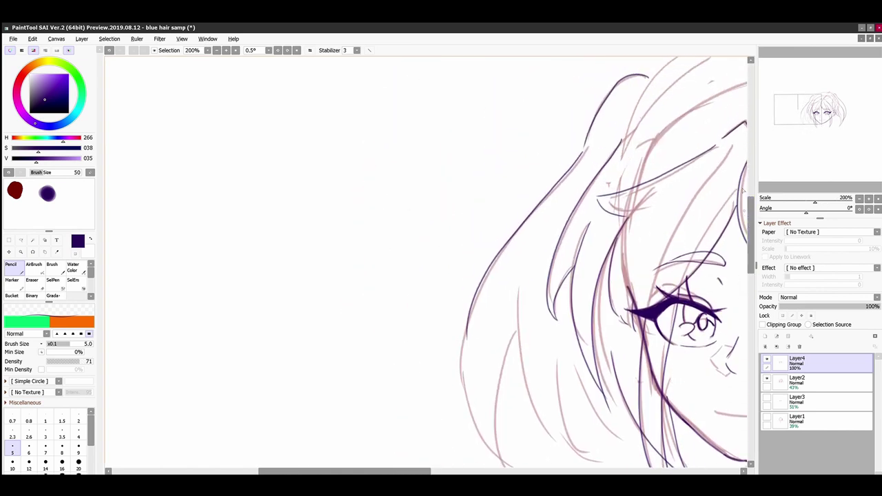
key(ctrl+z)
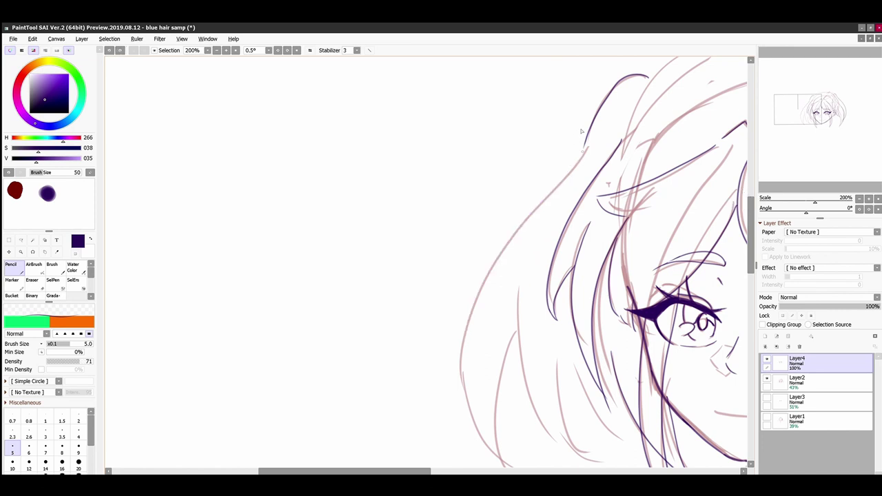
Ink the viewer's-left ponytail's full outer contour down to its tip, plus the two inner strands that fork near its lower half
mouse_move(581, 131)
mouse_down()
mouse_move(518, 203)
mouse_move(503, 464)
mouse_up()
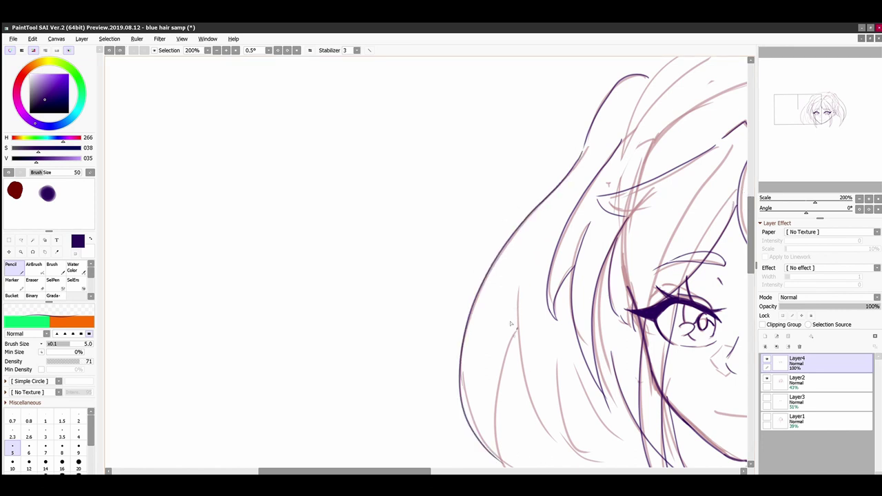
drag(512, 325, 502, 465)
drag(518, 284, 557, 437)
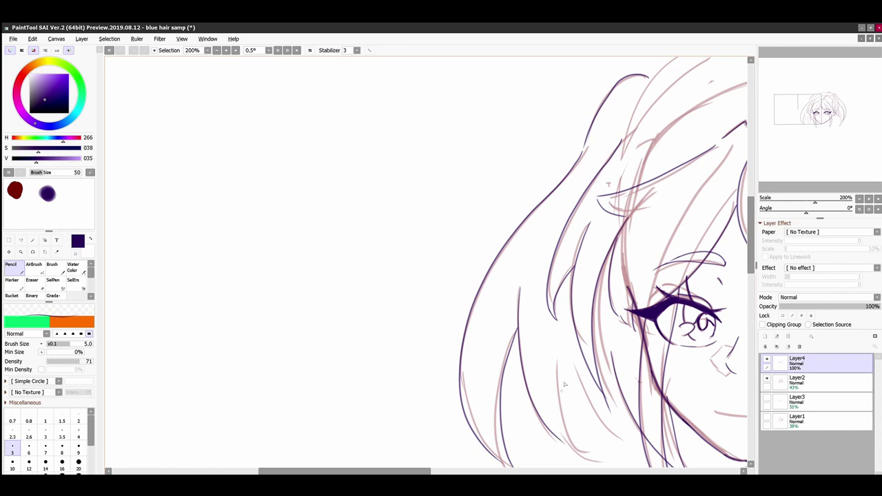
Ink the remaining curved tips at the lower end of the viewer's-left ponytail, between the forked strands and the cheek locks
drag(564, 343, 586, 455)
key(ctrl+z)
drag(564, 352, 586, 459)
key(ctrl+z)
key(ctrl+z)
key(ctrl+y)
key(ctrl+y)
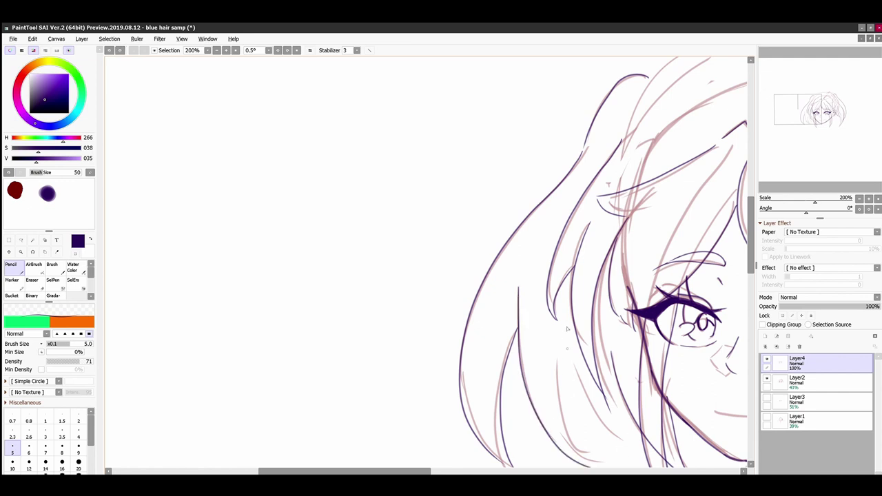
drag(566, 349, 580, 468)
drag(568, 354, 626, 435)
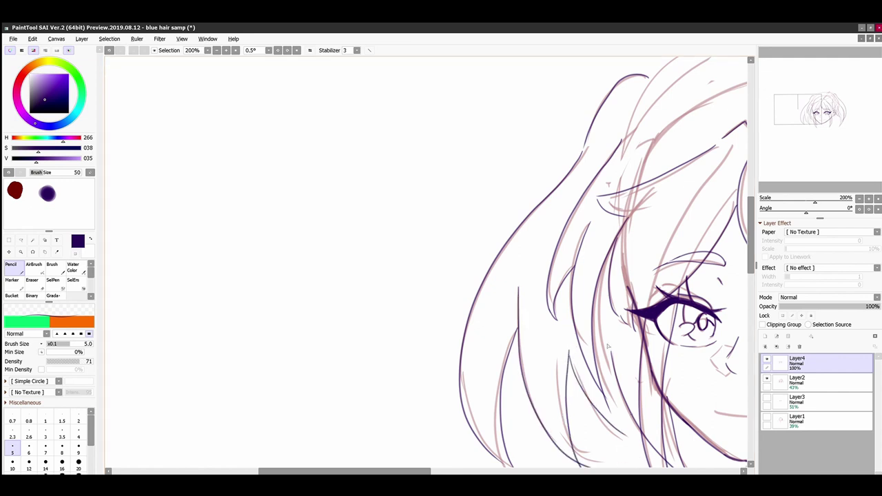
drag(605, 338, 624, 431)
Ink the long bang strand sweeping down past the outer end of the viewer's-left eyebrow and the short line beside the temple
drag(413, 470, 474, 471)
key(Page_Up)
key(Page_Up)
scroll(464, 455, up, 1)
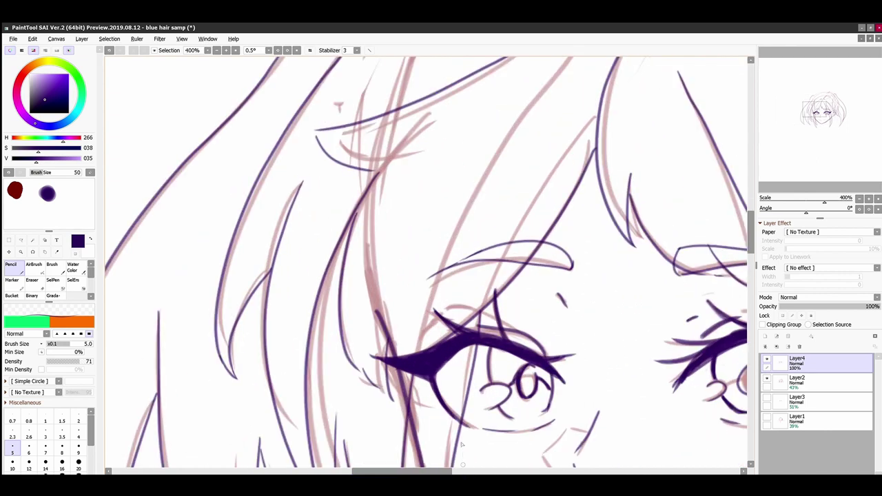
mouse_move(569, 60)
mouse_down()
mouse_move(423, 324)
mouse_move(416, 392)
mouse_up()
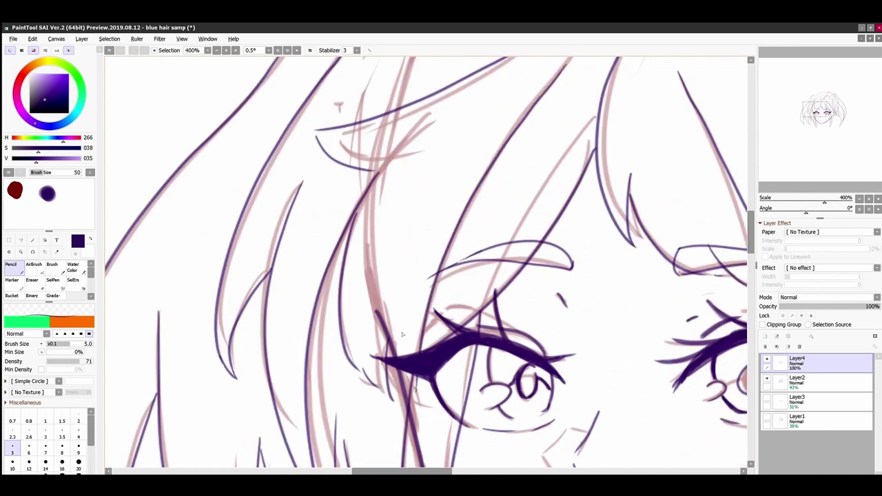
drag(385, 263, 397, 359)
Hide the Layer2 sketch to check the line art of the whole head on its own, and show the sketch again
drag(431, 471, 478, 440)
drag(750, 215, 743, 180)
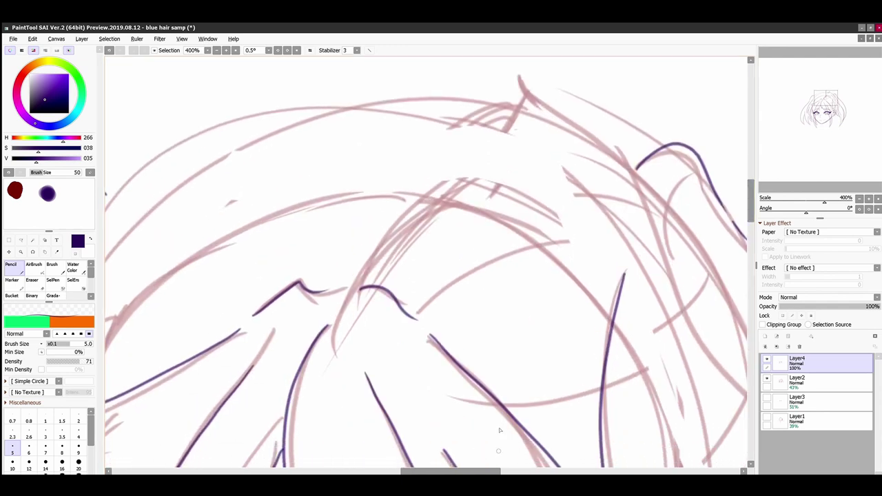
scroll(497, 441, down, 5)
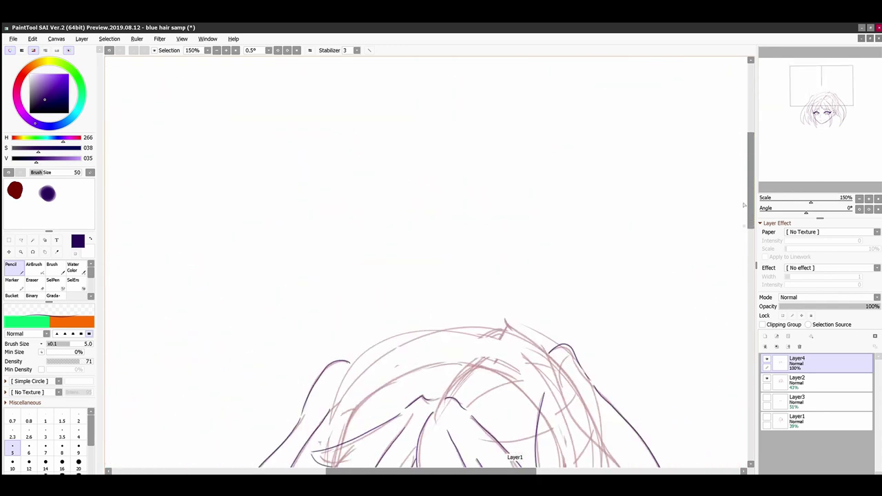
drag(744, 205, 753, 255)
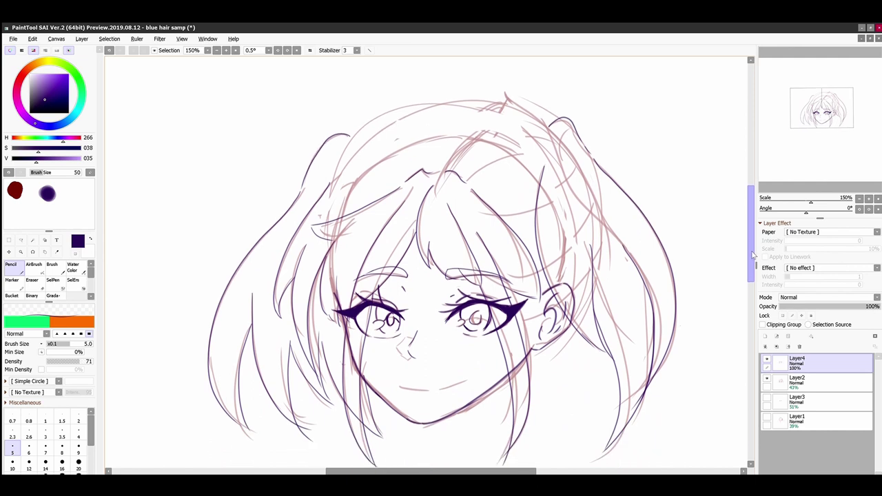
click(766, 377)
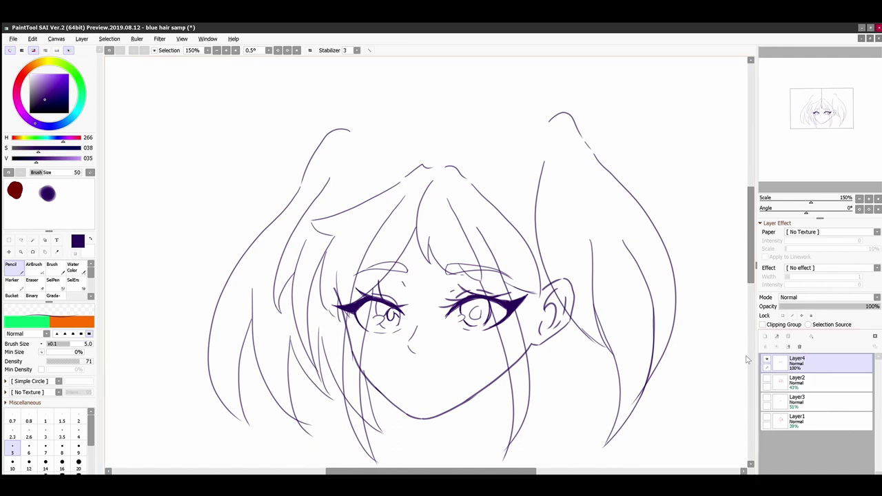
click(767, 378)
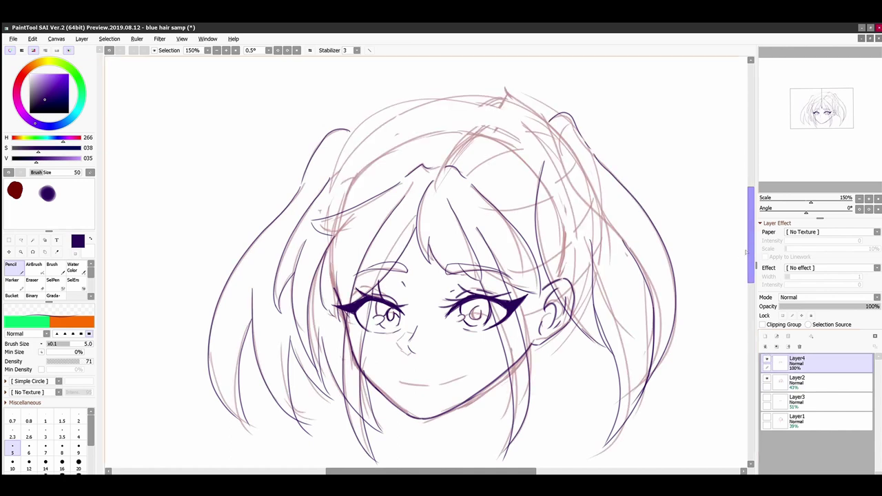
Ink the small peak at the crown and the curved head contour descending from it behind the viewer's-right ponytail
scroll(750, 203, up, 3)
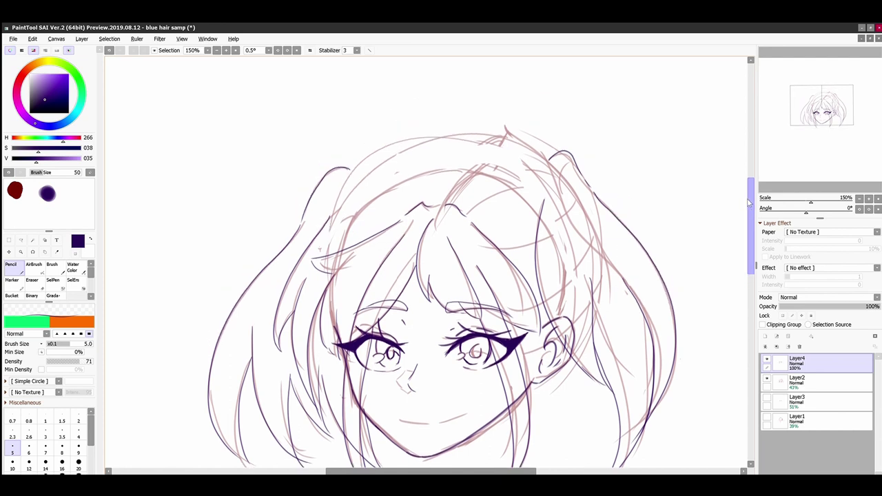
drag(748, 195, 748, 191)
scroll(743, 212, up, 2)
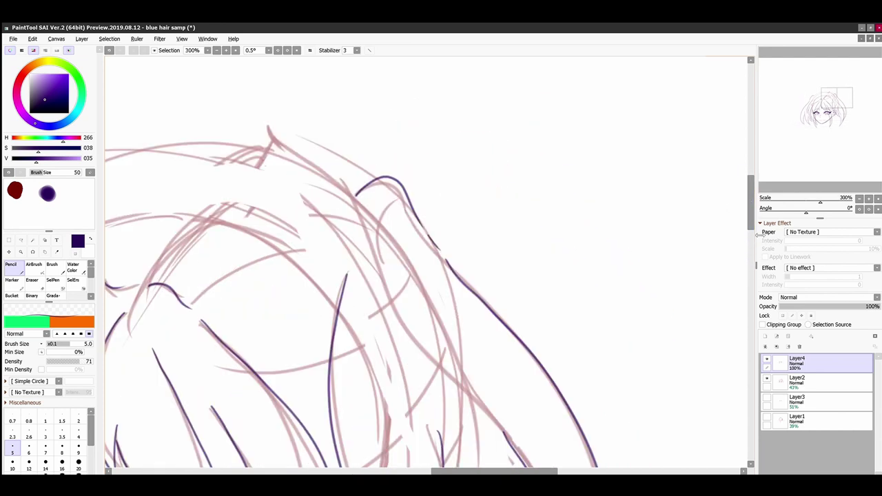
drag(513, 471, 458, 472)
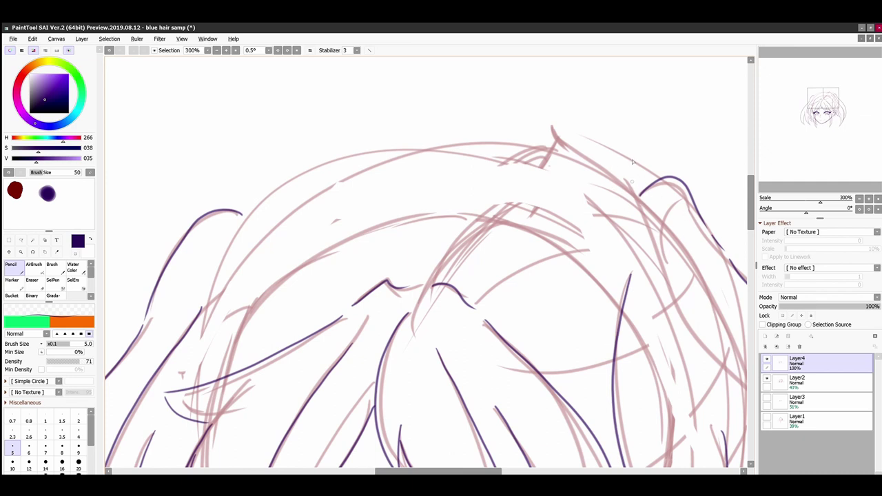
mouse_move(585, 136)
mouse_down()
mouse_move(548, 158)
mouse_move(623, 172)
mouse_move(728, 414)
mouse_up()
drag(561, 119, 190, 286)
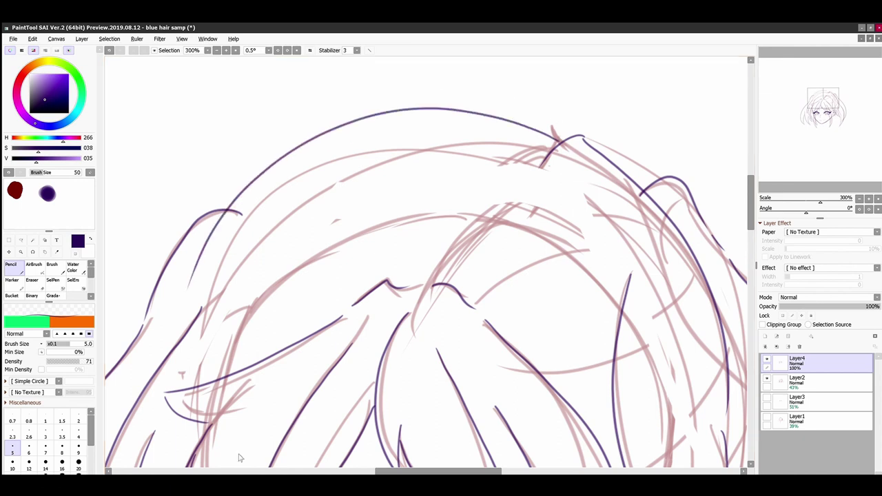
scroll(743, 206, up, 2)
scroll(742, 207, down, 4)
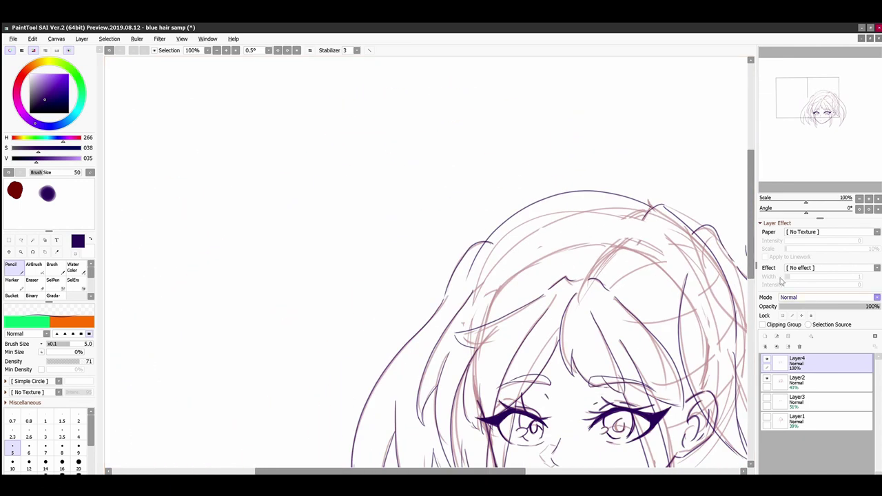
click(767, 378)
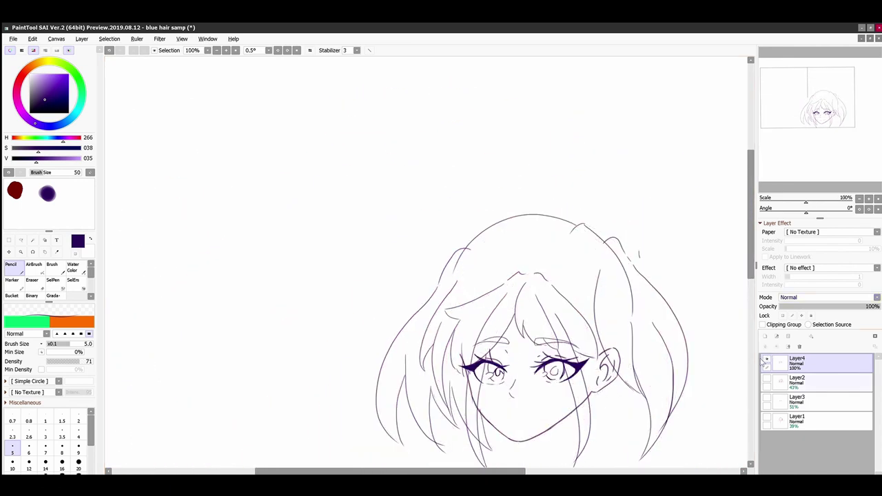
key(ctrl+z)
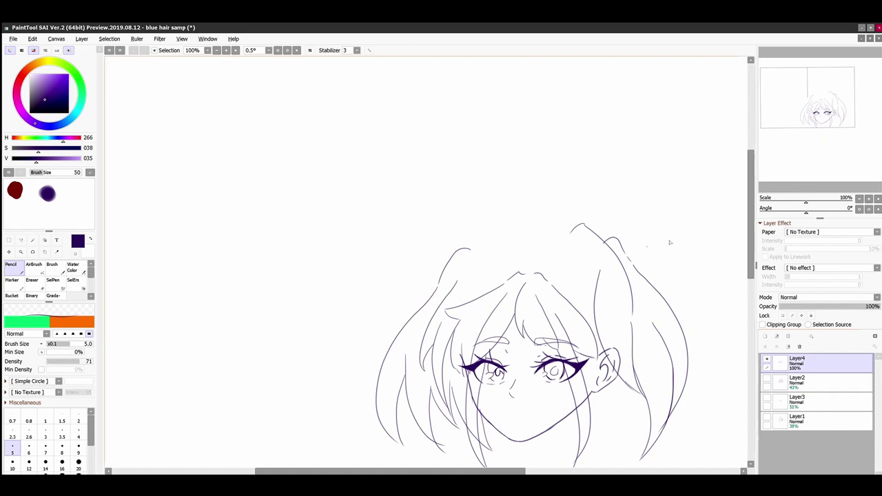
click(767, 378)
Ink the three curved hair-flow lines sweeping across the viewer's-right side of the head toward the ponytail base
scroll(741, 235, up, 3)
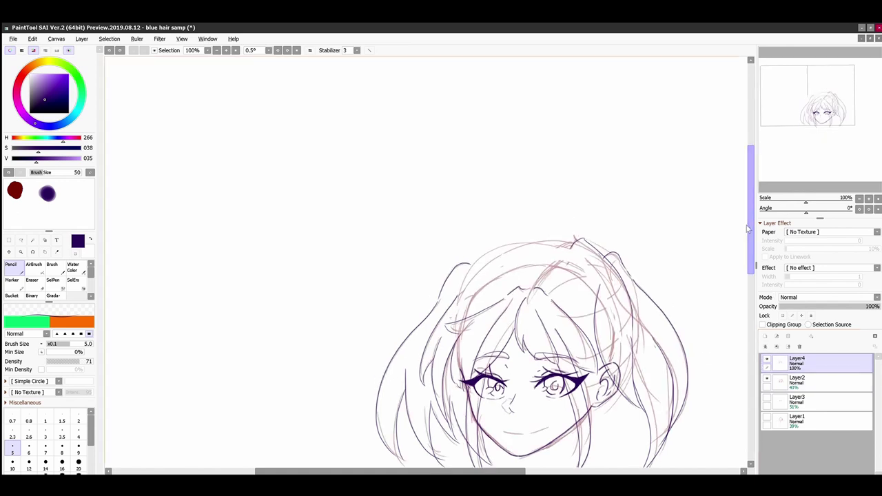
scroll(741, 234, down, 1)
drag(749, 204, 751, 242)
mouse_move(487, 471)
mouse_down()
mouse_move(499, 448)
mouse_move(448, 455)
mouse_up()
drag(512, 203, 415, 303)
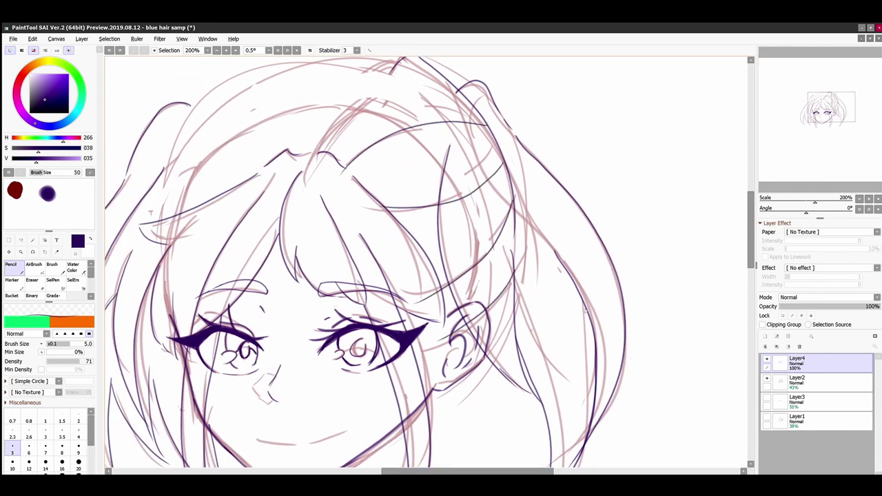
mouse_move(750, 237)
mouse_down()
mouse_move(750, 213)
mouse_move(749, 222)
mouse_up()
drag(412, 471, 365, 470)
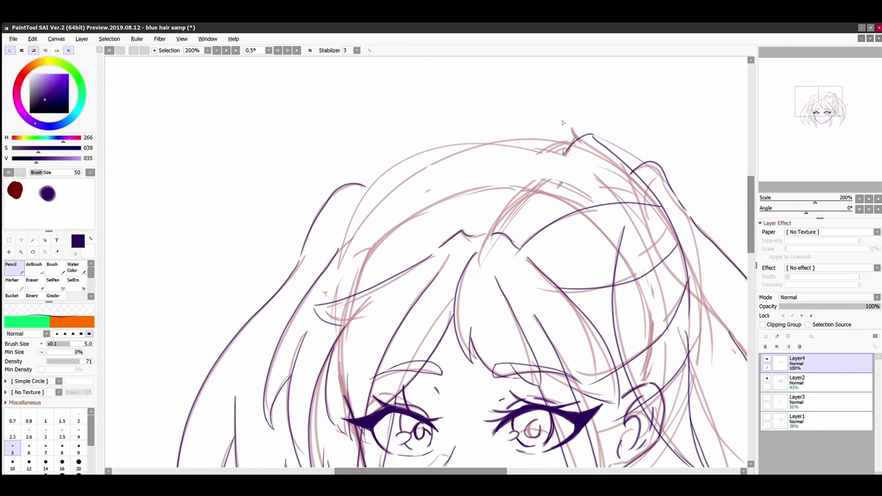
Try to ink a raised crown outline arching from beside the peak over the head and down toward the viewer's-left ponytail
drag(563, 142, 564, 153)
key(ctrl+z)
scroll(564, 130, up, 4)
mouse_move(559, 97)
mouse_down()
mouse_move(564, 187)
mouse_move(144, 274)
mouse_up()
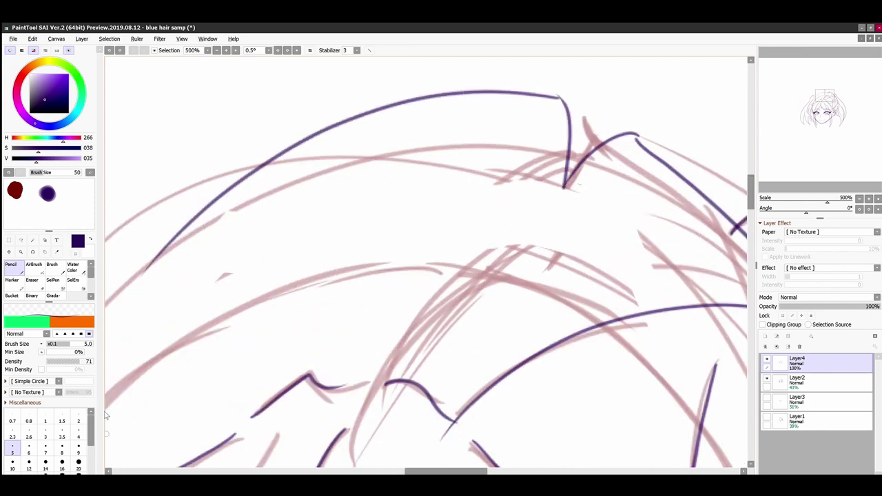
key(ctrl+z)
drag(560, 98, 257, 199)
mouse_move(751, 182)
mouse_down()
mouse_move(752, 192)
mouse_move(752, 178)
mouse_up()
mouse_move(422, 470)
mouse_down()
mouse_move(376, 470)
mouse_move(386, 470)
mouse_up()
drag(597, 210, 288, 467)
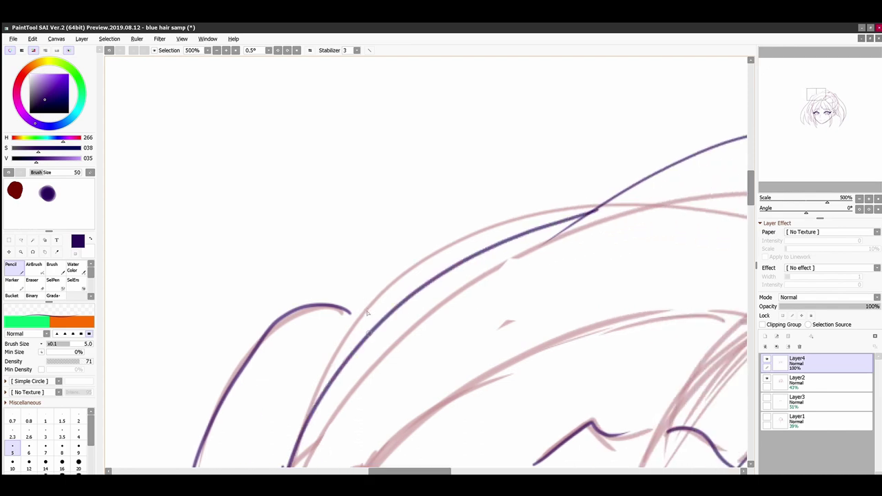
Try to ink the short lines joining the viewer's-left ponytail base to the head, and hide the Layer2 sketch to check them
drag(342, 309, 369, 335)
drag(284, 362, 239, 442)
drag(753, 180, 754, 224)
scroll(692, 388, up, 1)
scroll(692, 387, down, 5)
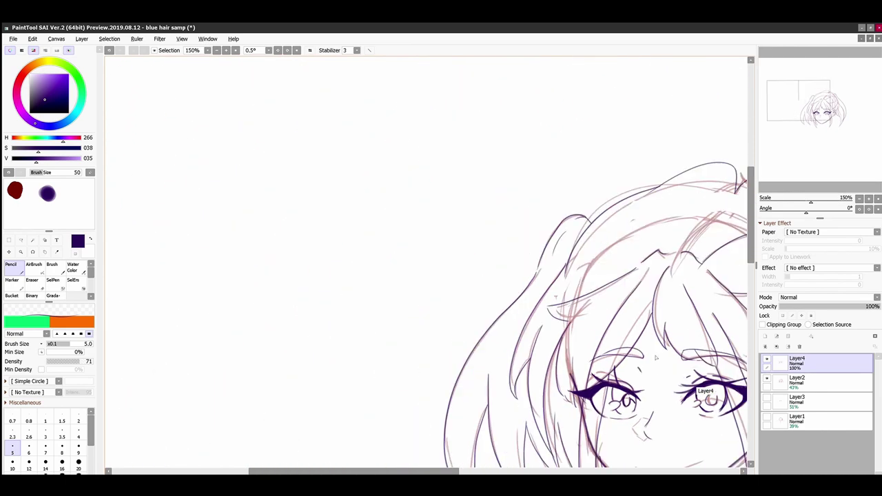
key(e)
drag(429, 472, 470, 471)
key(n)
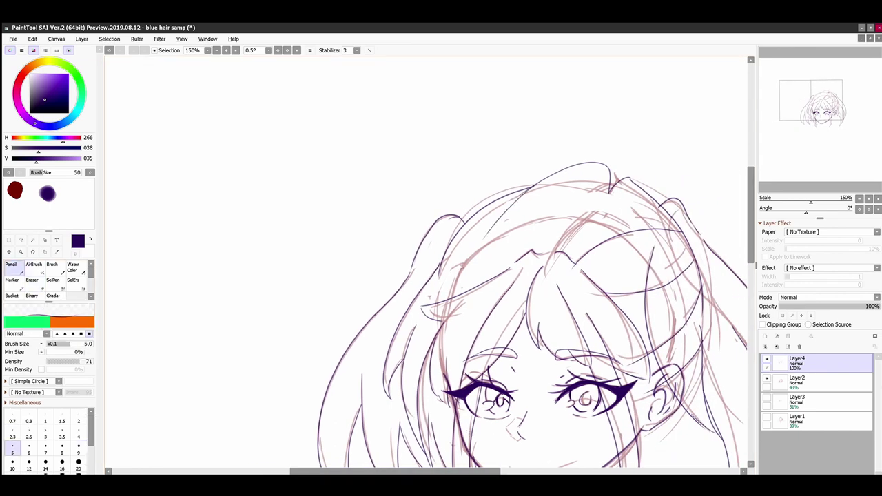
click(767, 378)
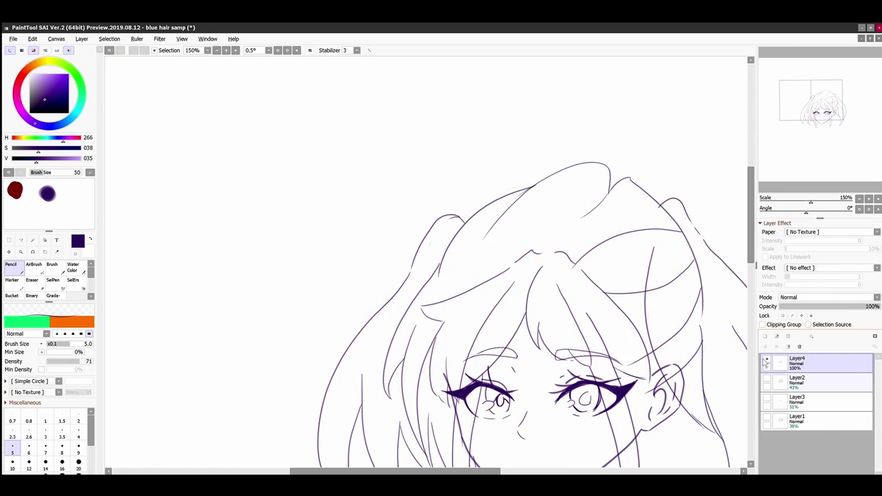
Undo the raised crown outline and the joining lines at the viewer's-left ponytail base
key(ctrl+z)
key(ctrl+z)
key(ctrl+z)
key(ctrl+z)
key(ctrl+z)
key(ctrl+z)
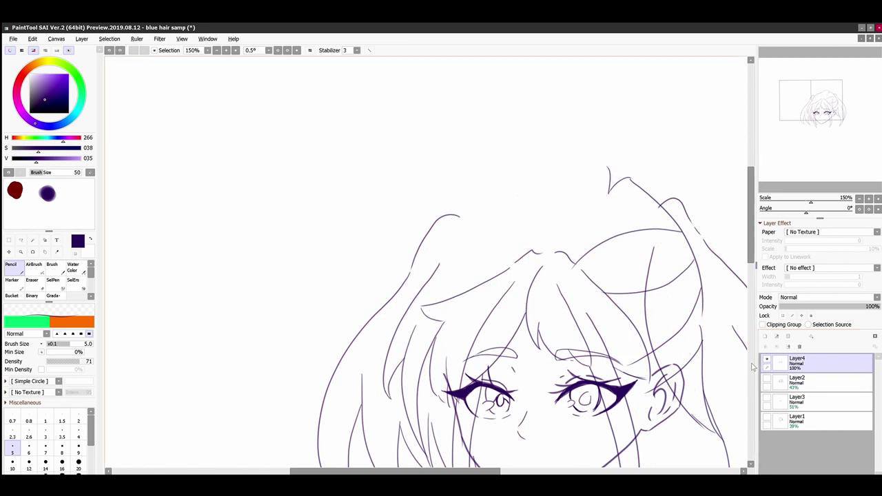
Try to ink a short notch beside the crown peak with a flatter crown outline running from it, and undo these strokes
click(608, 192)
right_click(607, 174)
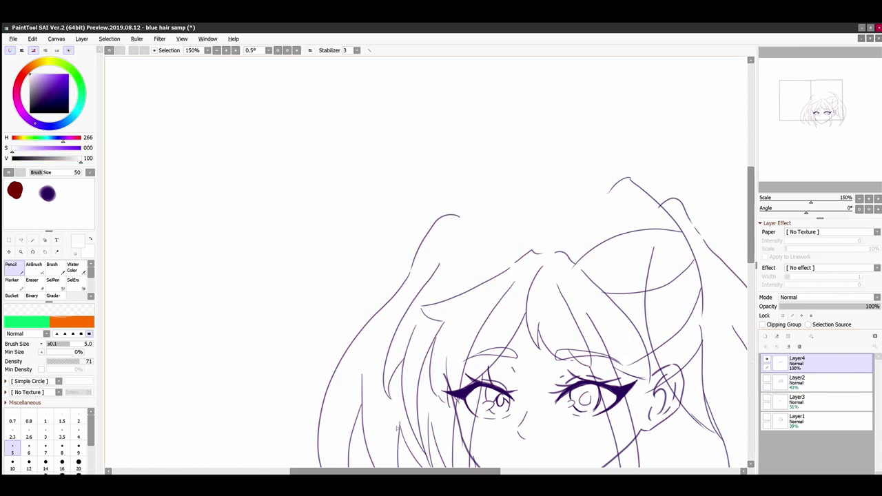
right_click(47, 189)
drag(603, 172, 506, 215)
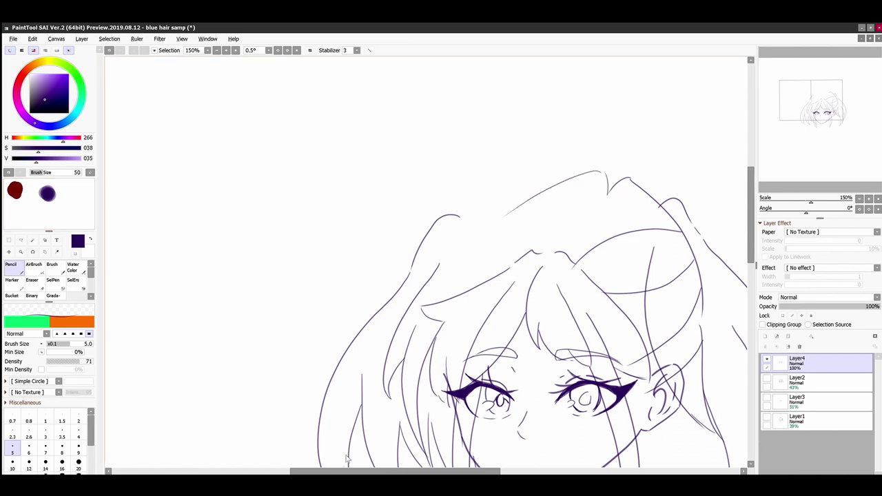
key(ctrl+z)
key(ctrl+z)
key(ctrl+z)
key(ctrl+z)
key(ctrl+z)
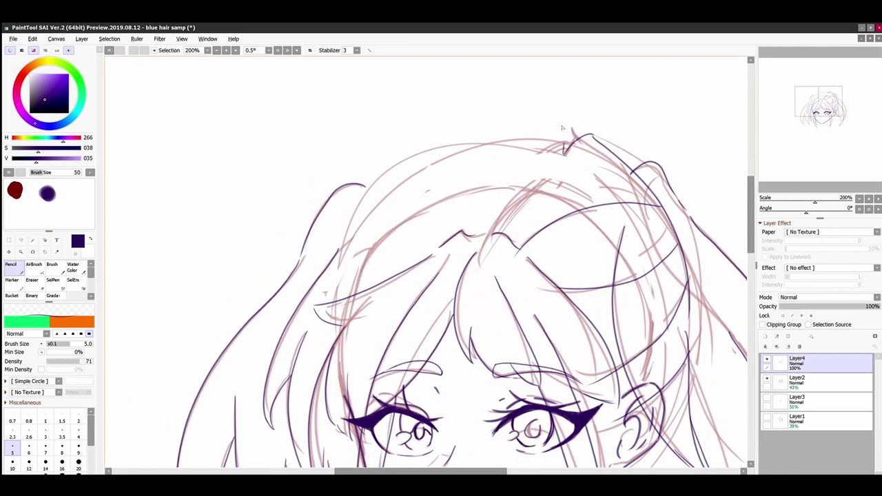
key(ctrl+z)
Try a raised crown outline with a short notch beside the peak and a second curve descending to the viewer's-left ponytail
scroll(563, 133, up, 4)
mouse_move(564, 187)
mouse_down()
mouse_move(558, 96)
mouse_move(146, 271)
mouse_up()
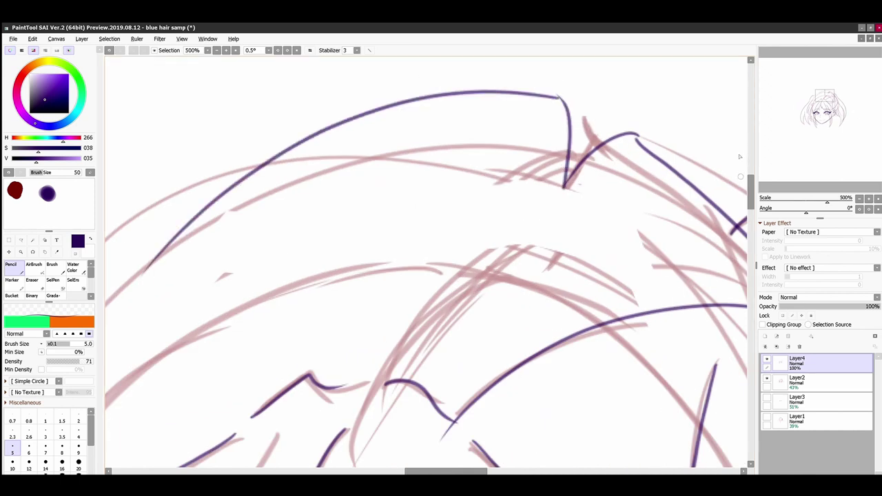
key(ctrl+z)
drag(560, 97, 265, 195)
drag(752, 182, 753, 178)
mouse_move(421, 471)
mouse_down()
mouse_move(342, 471)
mouse_move(385, 471)
mouse_up()
mouse_move(597, 209)
mouse_down()
mouse_move(317, 405)
mouse_move(288, 467)
mouse_up()
Ink short lines at the viewer's-left ponytail base and trim the stray strand inside the ponytail with the Eraser
drag(314, 320, 369, 335)
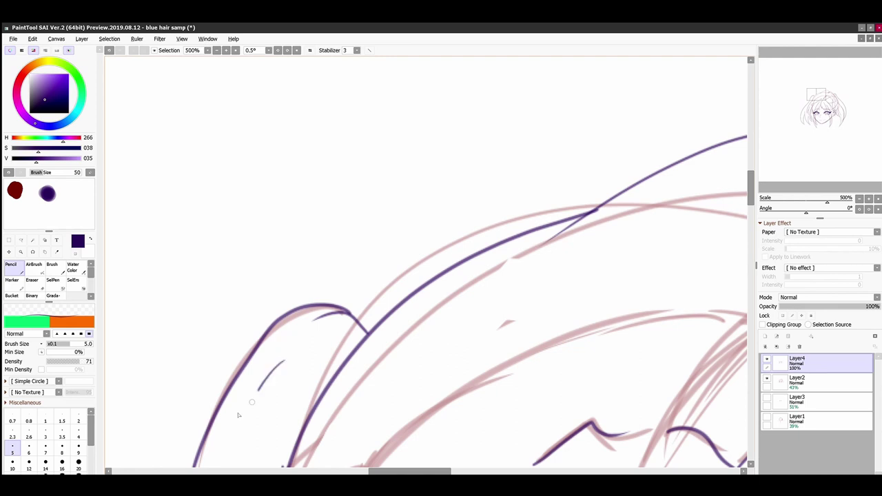
drag(751, 182, 754, 237)
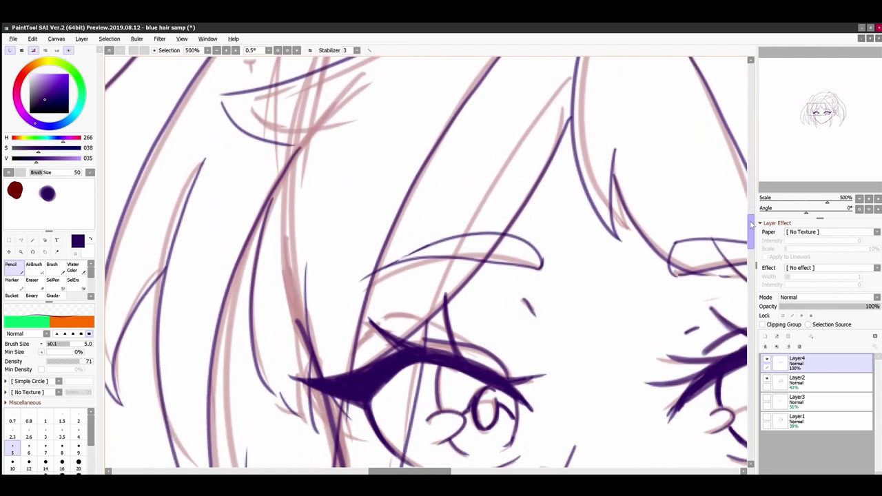
scroll(689, 383, down, 4)
key(e)
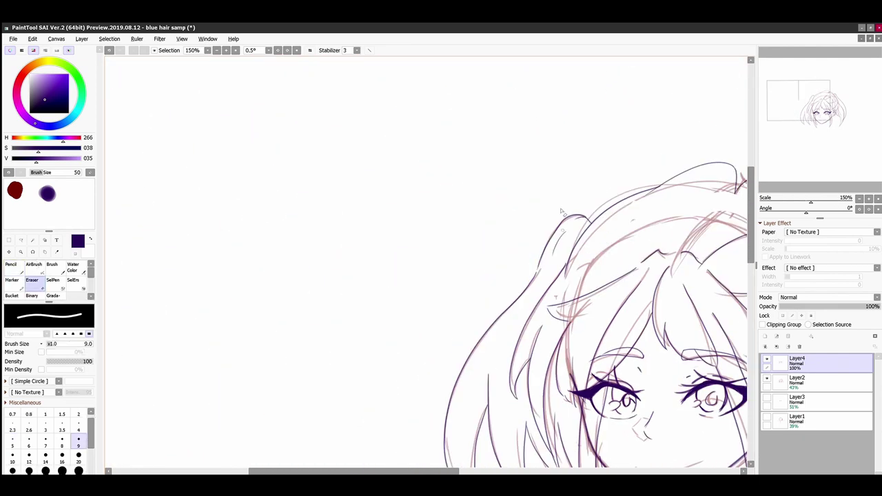
drag(563, 230, 556, 252)
mouse_move(428, 471)
mouse_down()
mouse_move(469, 471)
mouse_move(471, 452)
mouse_up()
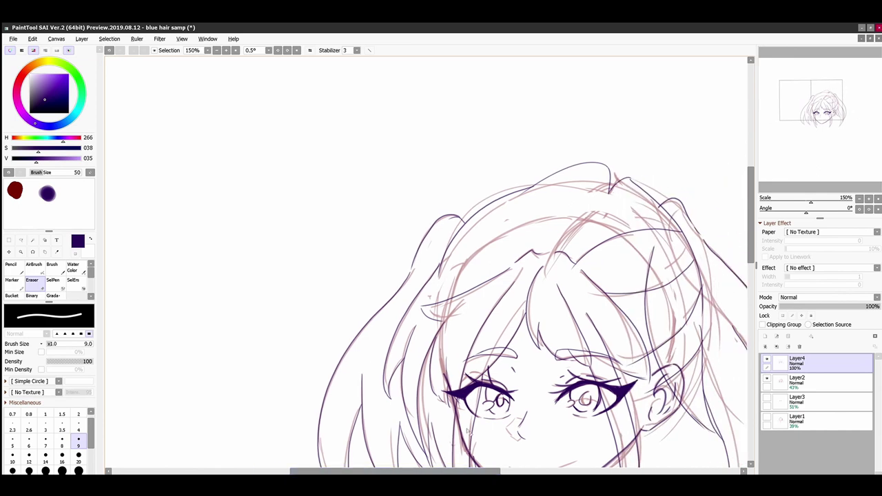
Ink short inner hair lines below the crown outline with the Pencil and hide the Layer2 sketch to check the line art
click(14, 268)
drag(535, 185, 484, 238)
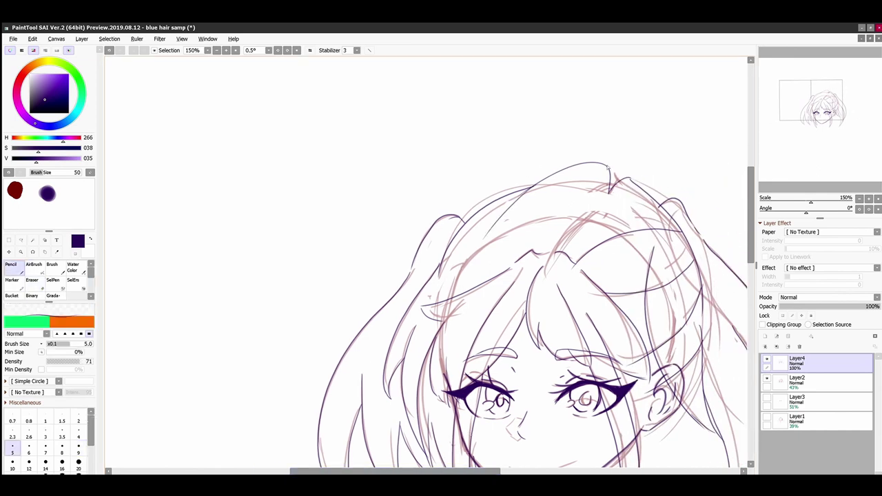
drag(605, 197, 580, 218)
click(767, 379)
Undo the crown outline attempt together with the crown peak, the viewer's-right head contour and the hair-flow lines on that side
key(ctrl+z)
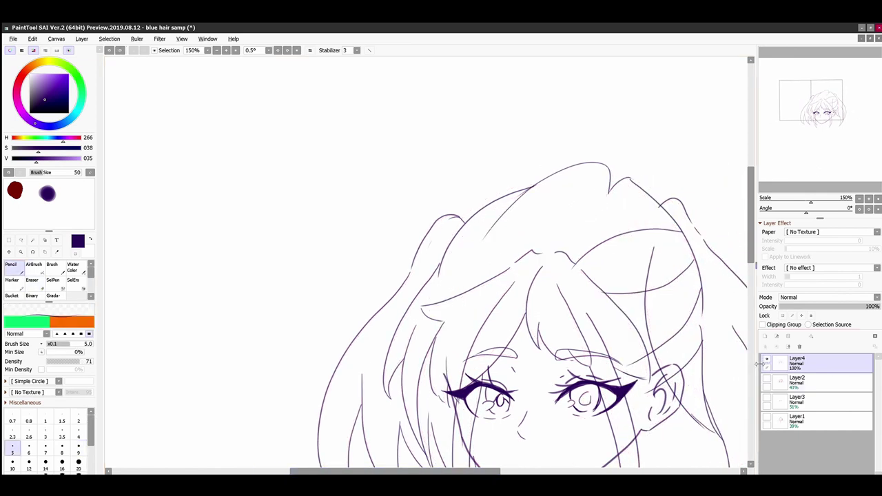
key(ctrl+z)
key(ctrl+z)
key(ctrl+z)
key(ctrl+z)
key(ctrl+z)
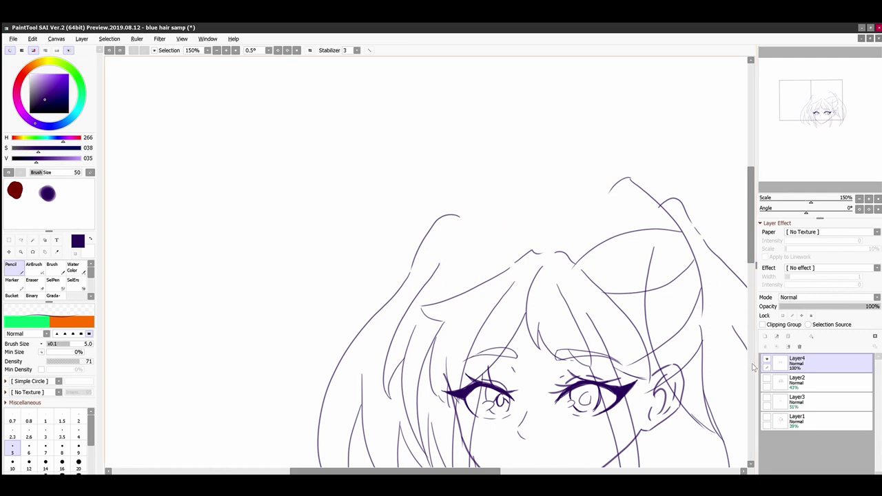
key(x)
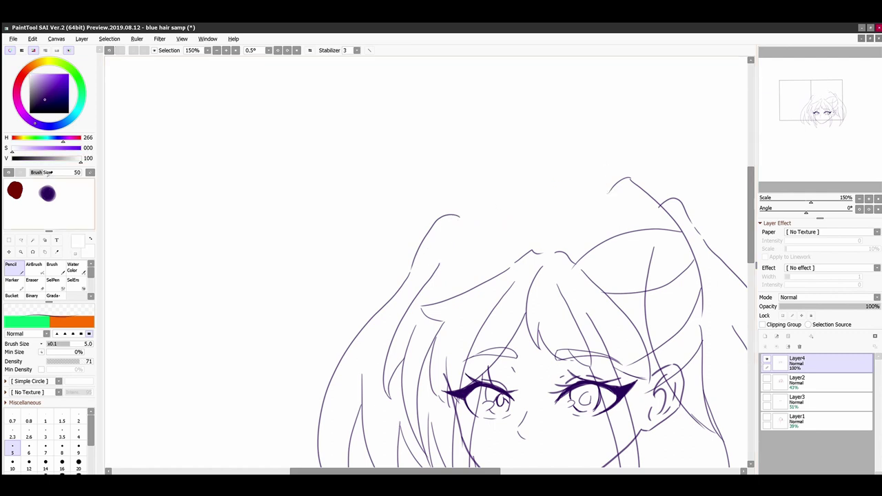
key(x)
key(ctrl+z)
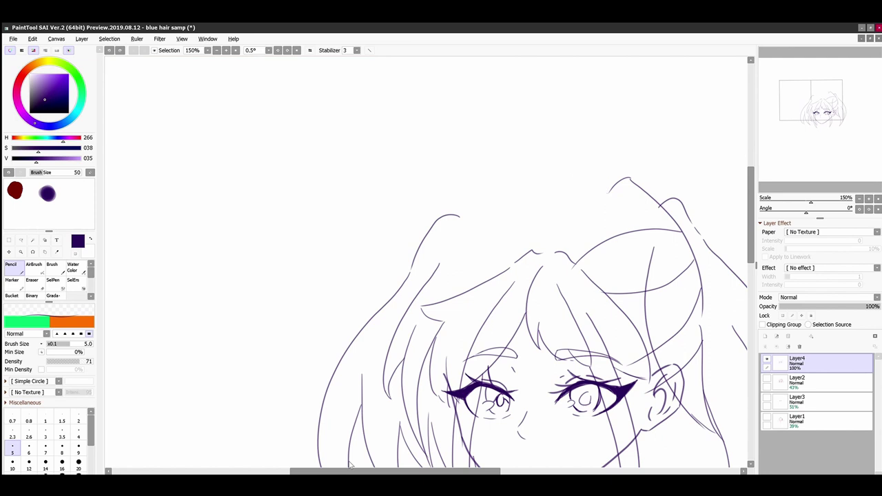
key(ctrl+z)
key(ctrl+z)
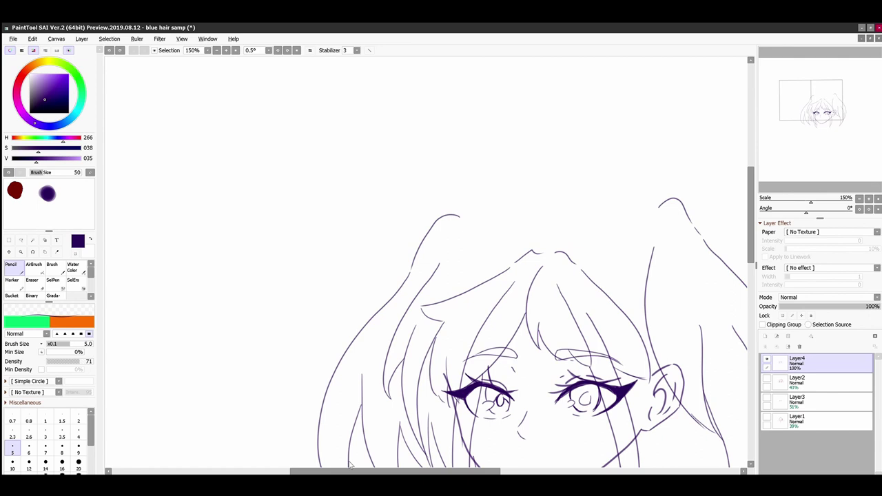
Try to ink one continuous rounded head contour between the two ponytails with a curved parting line, checking it without the Layer2 sketch
click(766, 378)
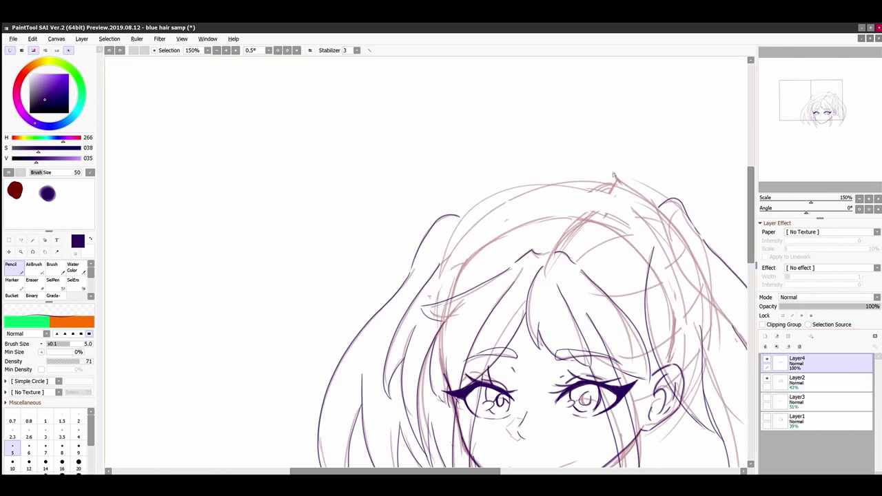
drag(455, 214, 652, 215)
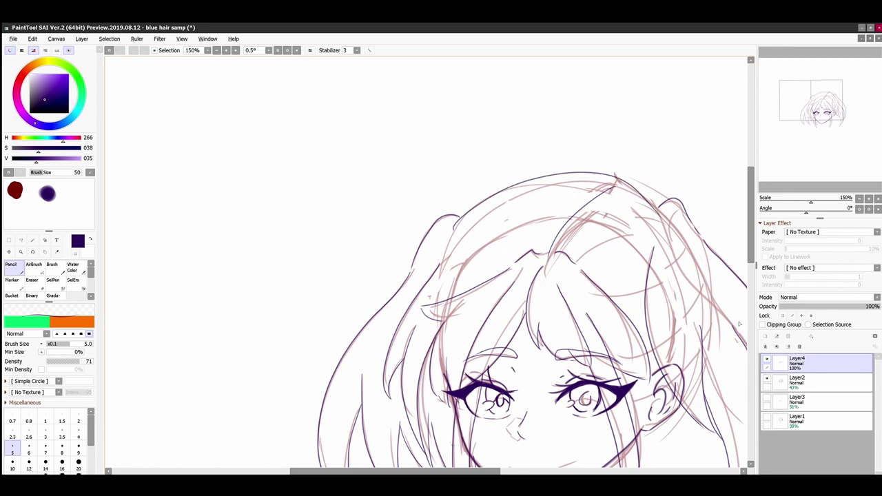
key(ctrl+z)
key(ctrl+z)
mouse_move(410, 250)
mouse_down()
mouse_move(667, 210)
mouse_move(417, 287)
mouse_up()
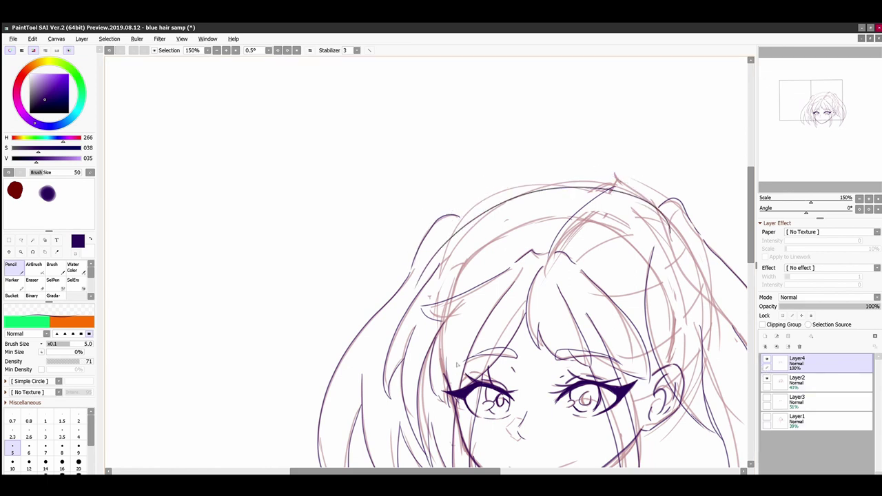
key(ctrl+z)
mouse_move(681, 234)
mouse_down()
mouse_move(609, 186)
mouse_move(431, 266)
mouse_up()
click(766, 378)
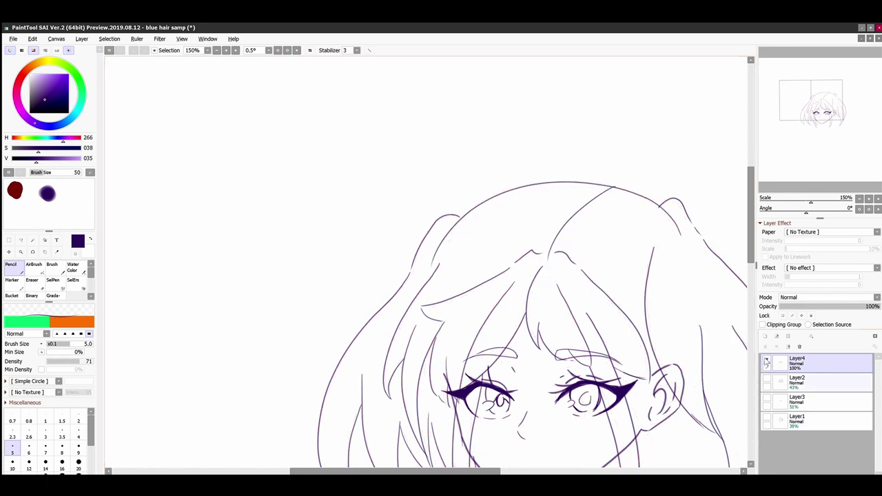
key(ctrl+z)
key(ctrl+z)
click(766, 378)
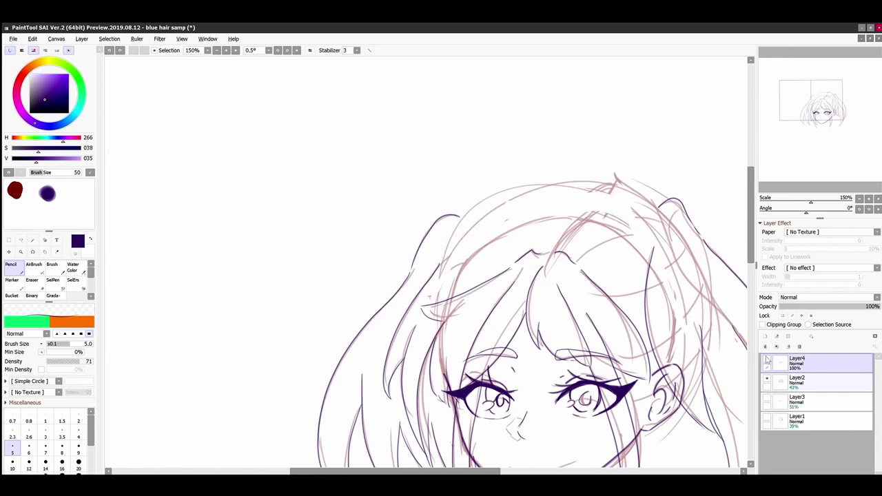
Ink the parting line from the crown toward the bangs, try crown outlines on both sides, and check them with Layer2 hidden
drag(555, 242, 602, 205)
mouse_move(618, 198)
mouse_down()
mouse_move(636, 196)
mouse_move(692, 260)
mouse_up()
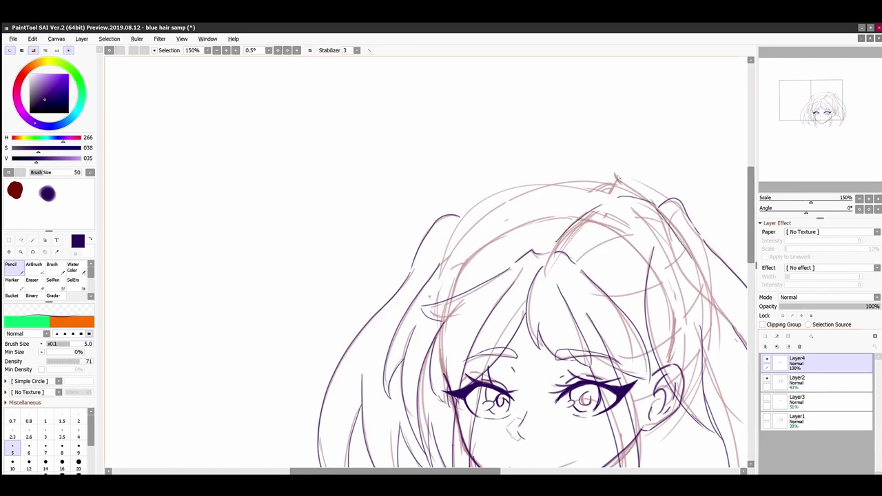
drag(612, 181, 490, 209)
click(767, 378)
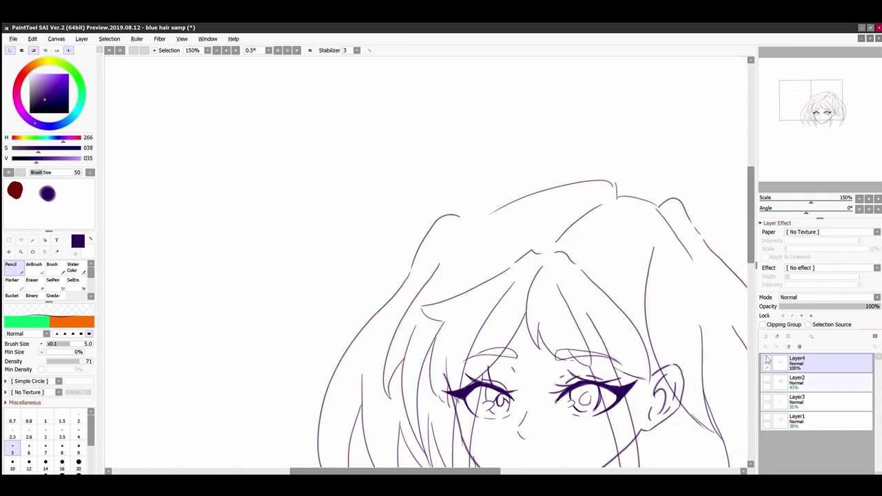
mouse_move(476, 472)
mouse_down()
mouse_move(498, 472)
mouse_move(495, 449)
mouse_up()
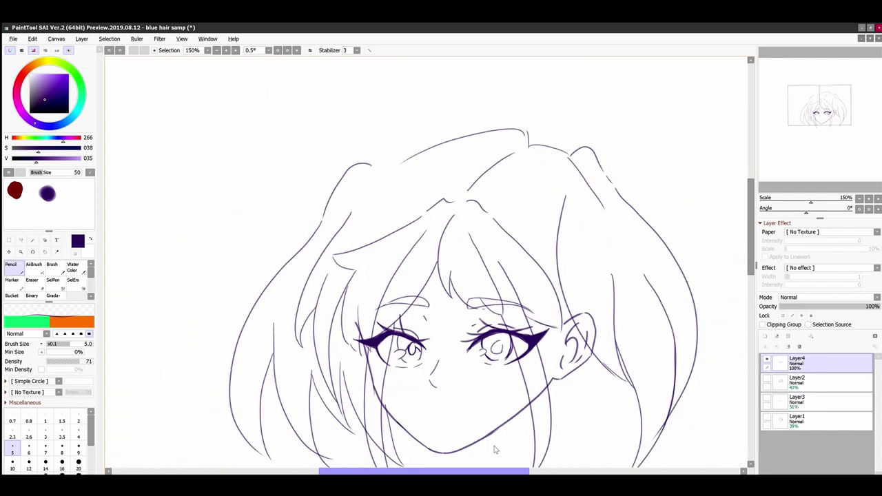
click(766, 378)
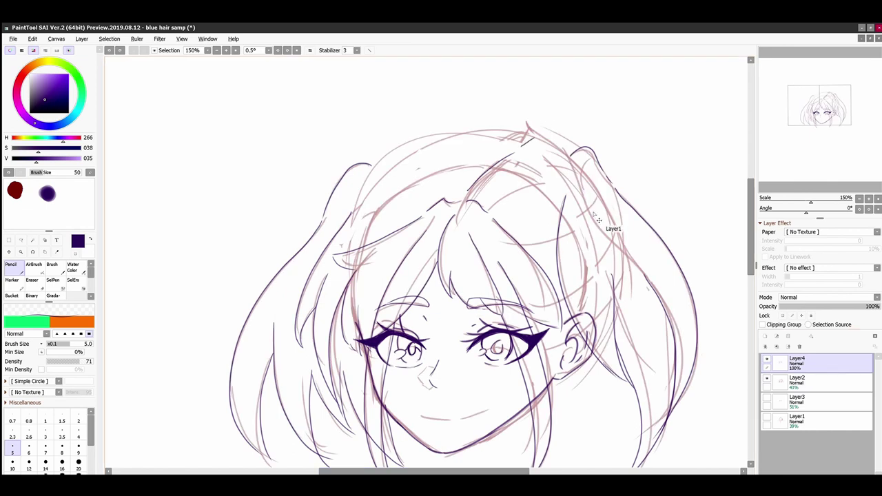
Ink the head contour from the crown down behind the viewer's-right ponytail and the small hooked tip at the crown
drag(541, 137, 631, 273)
mouse_move(520, 119)
mouse_down()
mouse_move(533, 133)
mouse_move(420, 123)
mouse_move(333, 217)
mouse_move(383, 182)
mouse_up()
key(ctrl+z)
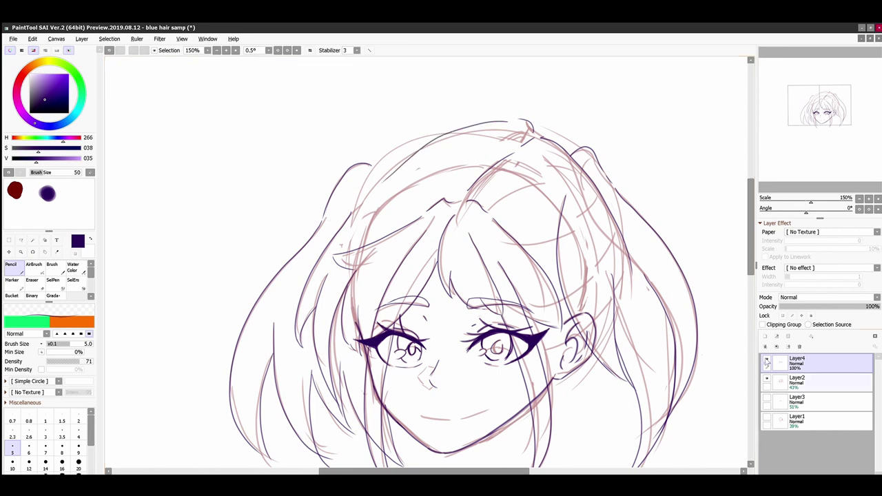
click(767, 379)
key(ctrl+z)
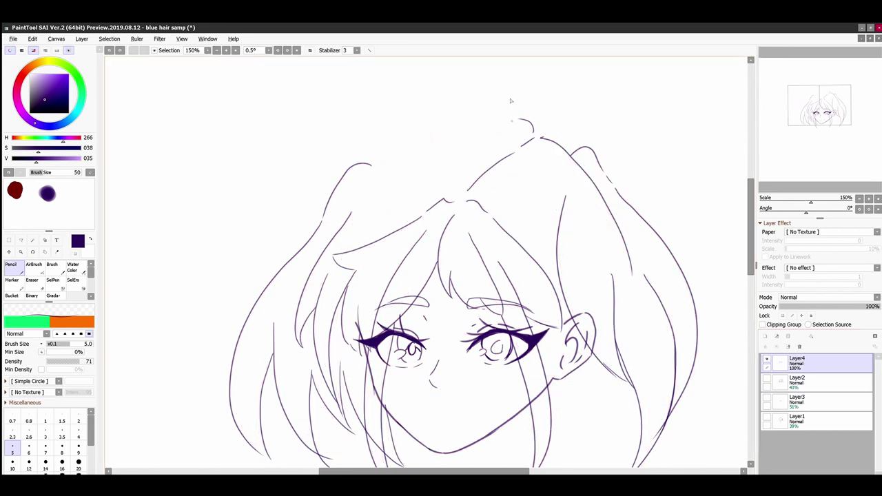
Try to ink the contour sweeping from the hooked crown tip toward the viewer's-left ponytail, and show the Layer2 sketch
drag(512, 121, 379, 193)
key(ctrl+z)
mouse_move(513, 122)
mouse_down()
mouse_move(374, 194)
mouse_move(475, 127)
mouse_up()
key(ctrl+z)
key(ctrl+z)
key(ctrl+z)
click(767, 378)
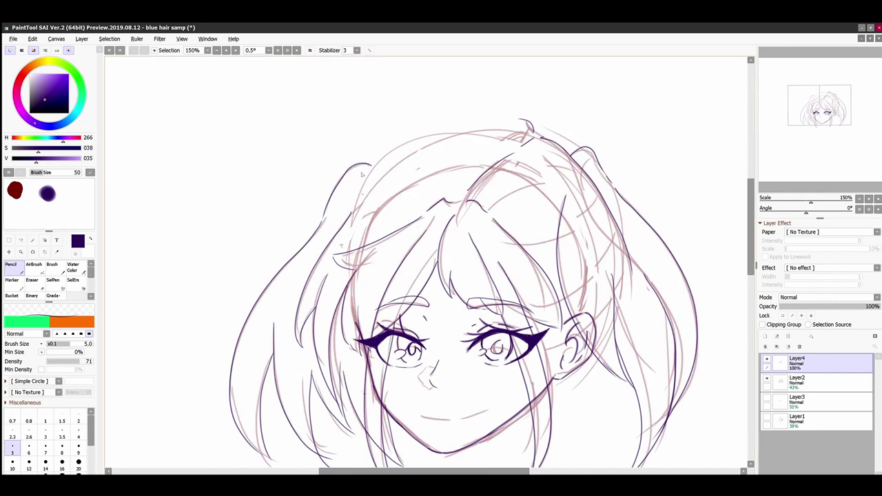
Ink small curved strokes at the bases of both ponytails where the hair is gathered
click(530, 116)
drag(563, 161, 550, 194)
key(ctrl+z)
drag(564, 146, 561, 192)
drag(349, 205, 375, 180)
Ink the rounded head contour between the crown and the viewer's-left ponytail, and hide the Layer2 sketch to check it
drag(372, 171, 405, 143)
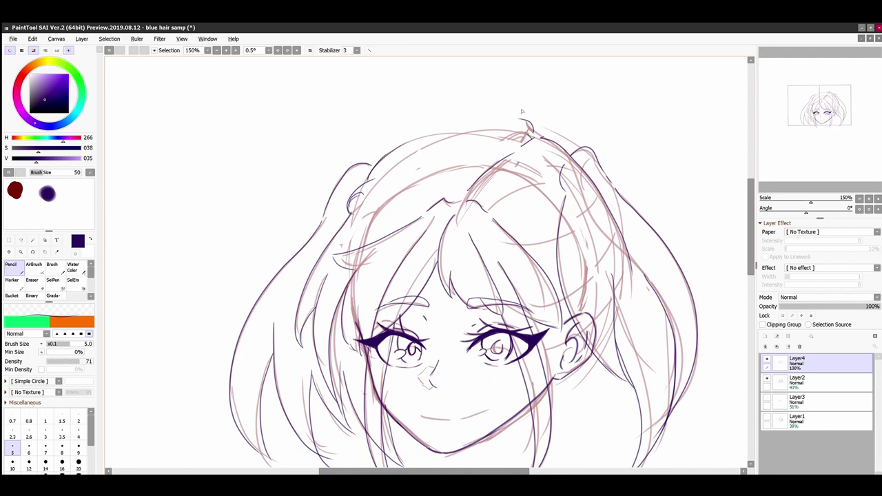
drag(527, 123, 372, 164)
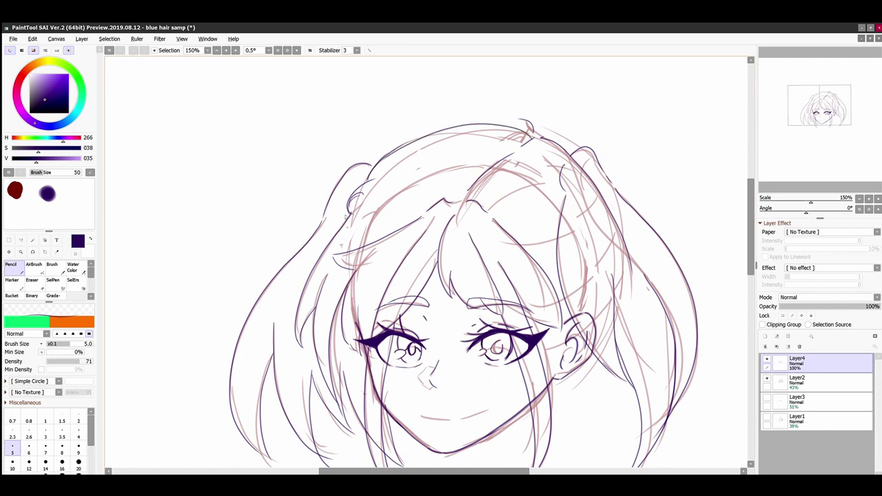
click(766, 359)
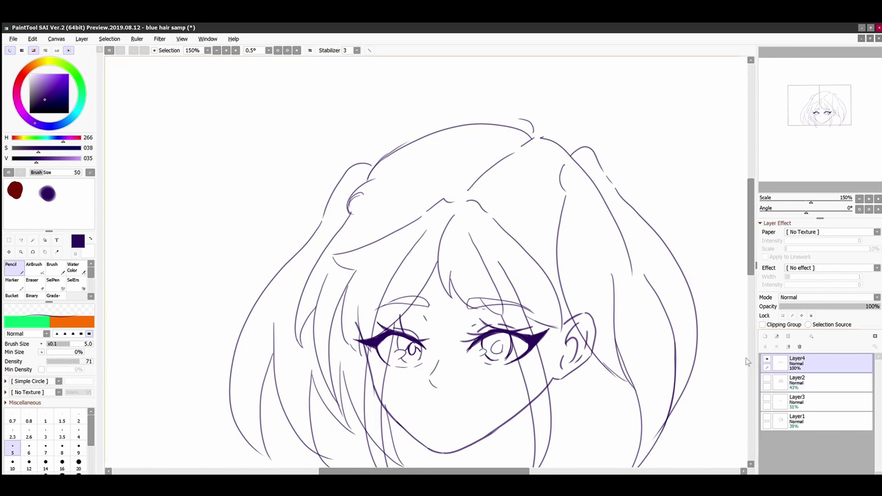
Erase the small hooked tip above the crown and show the Layer2 sketch
click(32, 279)
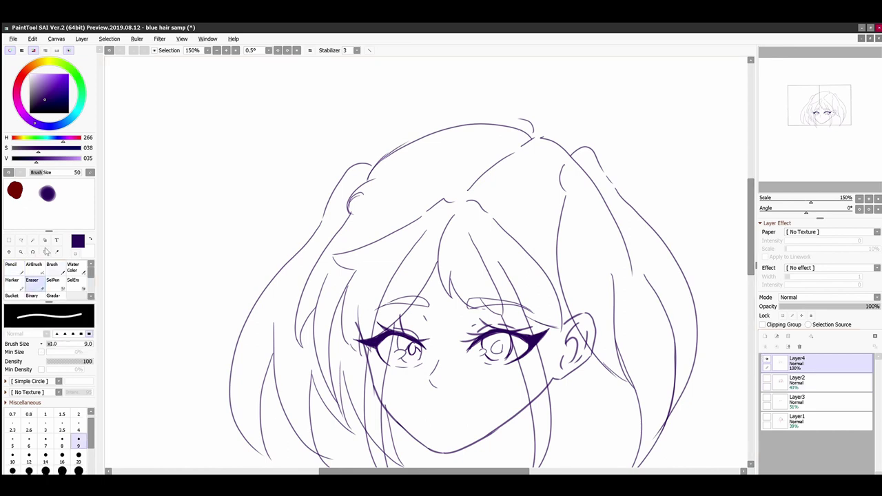
drag(530, 126, 522, 117)
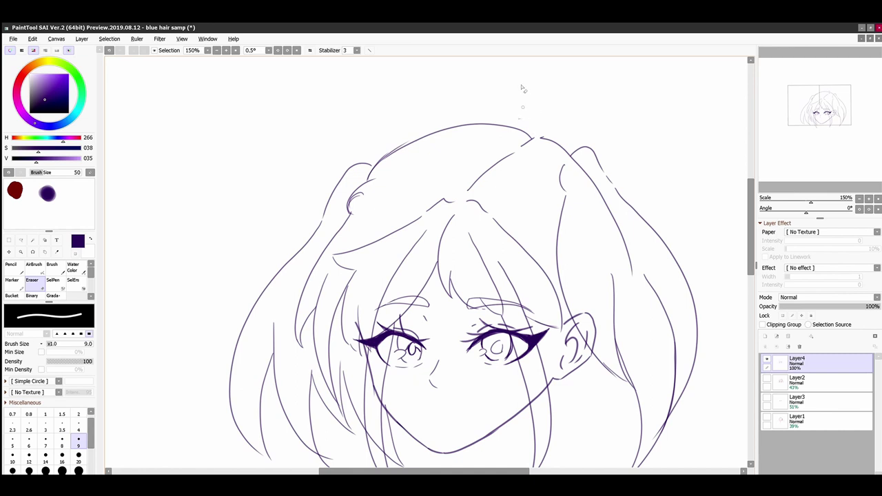
click(766, 378)
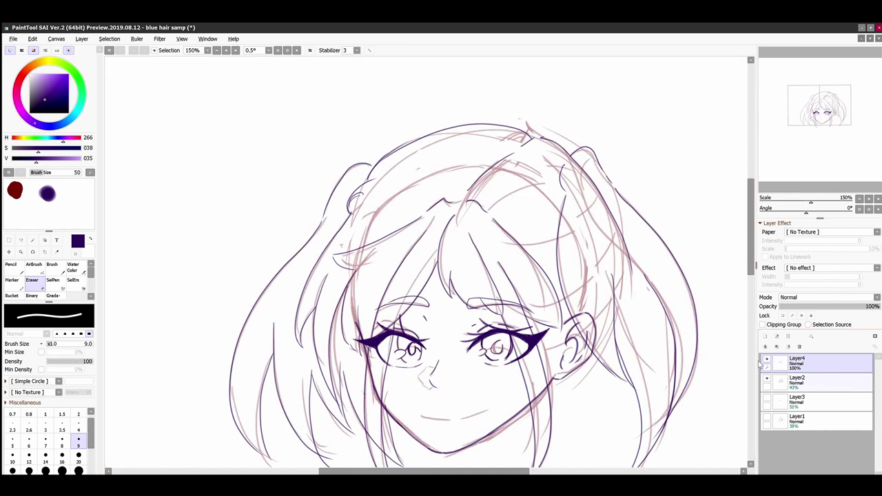
Trim the two inked nose strokes into shorter dashes with the Eraser
drag(749, 256, 748, 281)
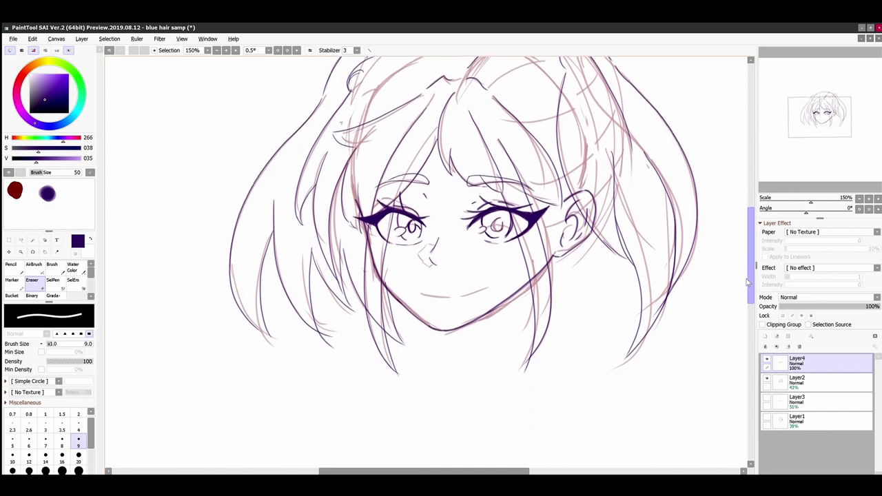
scroll(743, 302, up, 3)
scroll(741, 300, down, 1)
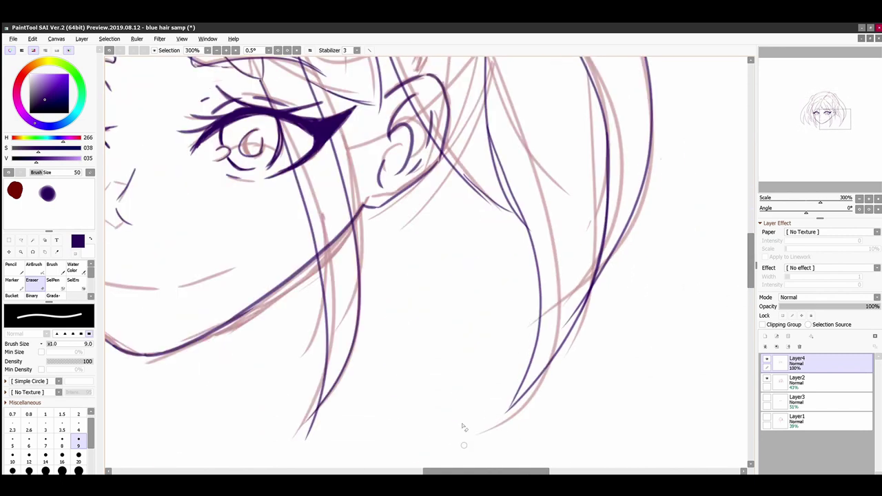
drag(464, 453, 402, 454)
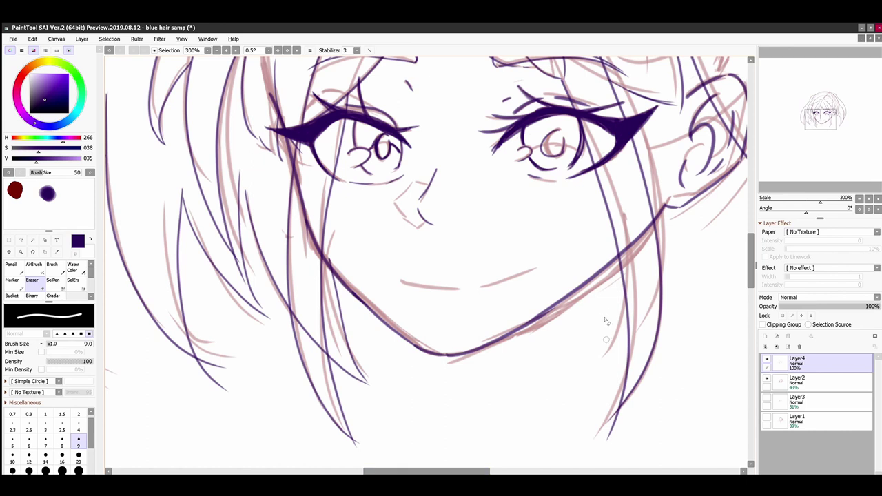
mouse_move(438, 151)
mouse_down()
mouse_move(419, 213)
mouse_move(424, 199)
mouse_up()
Ink the mouth as two short separate strokes over the sketched smile, and hide the Layer2 sketch
key(n)
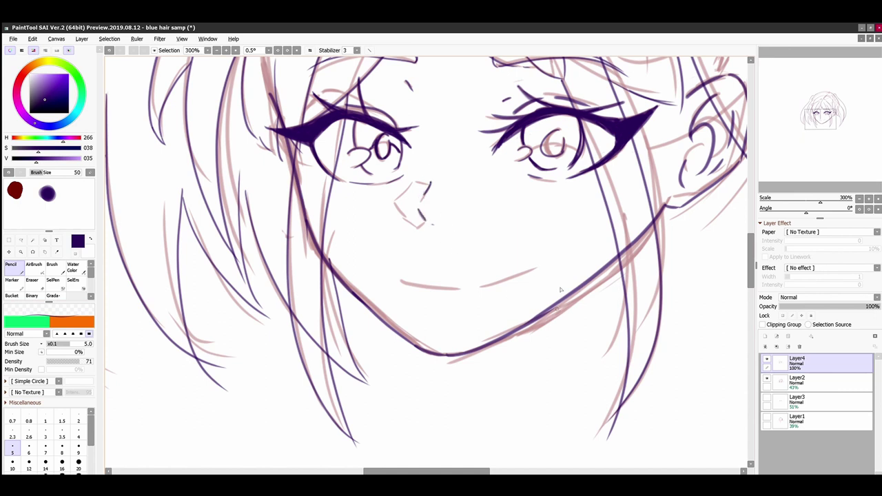
drag(479, 288, 513, 279)
drag(462, 290, 401, 283)
key(ctrl+z)
mouse_move(421, 283)
mouse_down()
mouse_move(470, 289)
mouse_move(460, 288)
mouse_up()
key(ctrl+z)
key(ctrl+z)
alt+click(765, 357)
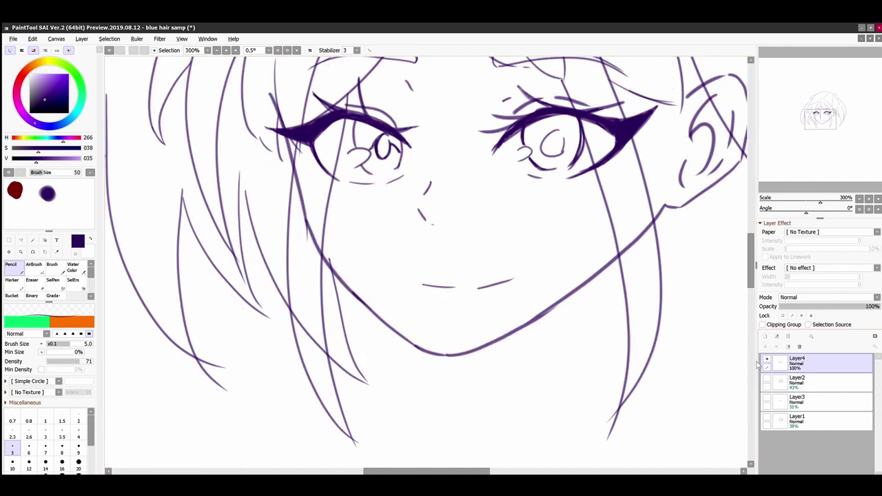
Ink a lower, flatter head contour from the crown to the base of the viewer's-left ponytail
key(minus)
key(minus)
key(minus)
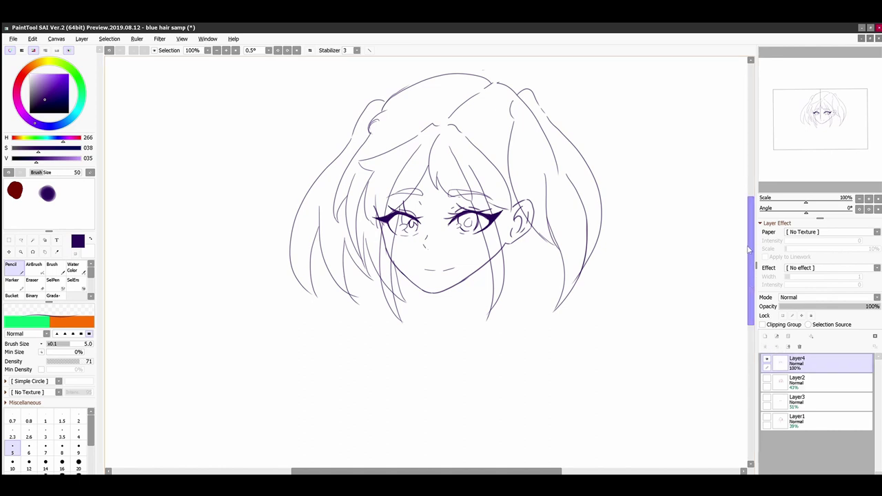
drag(810, 111, 807, 97)
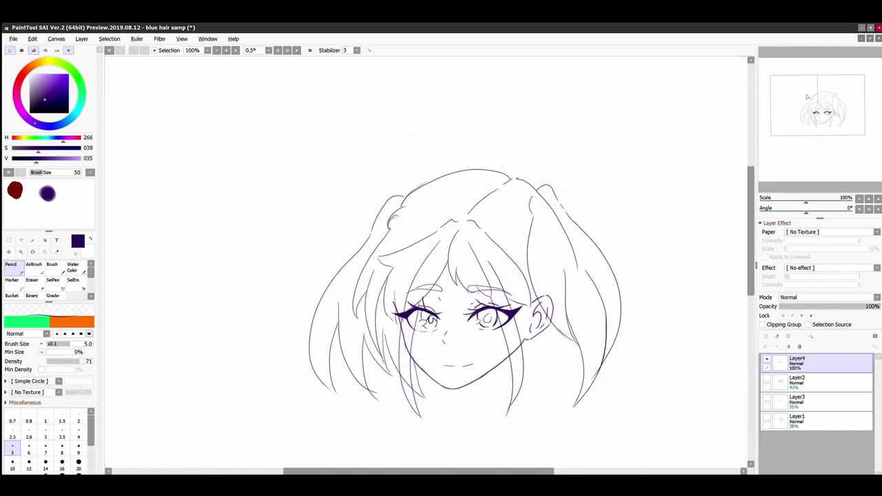
scroll(806, 98, up, 2)
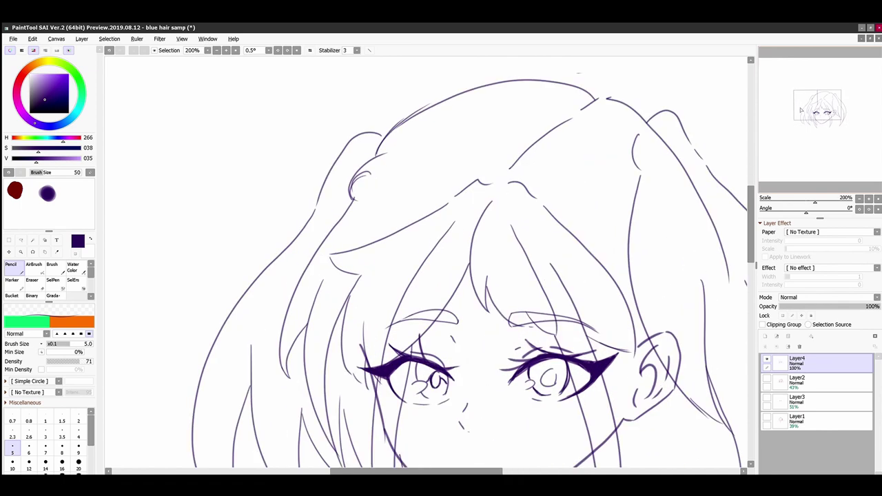
mouse_move(592, 99)
mouse_down()
mouse_move(443, 127)
mouse_move(367, 180)
mouse_up()
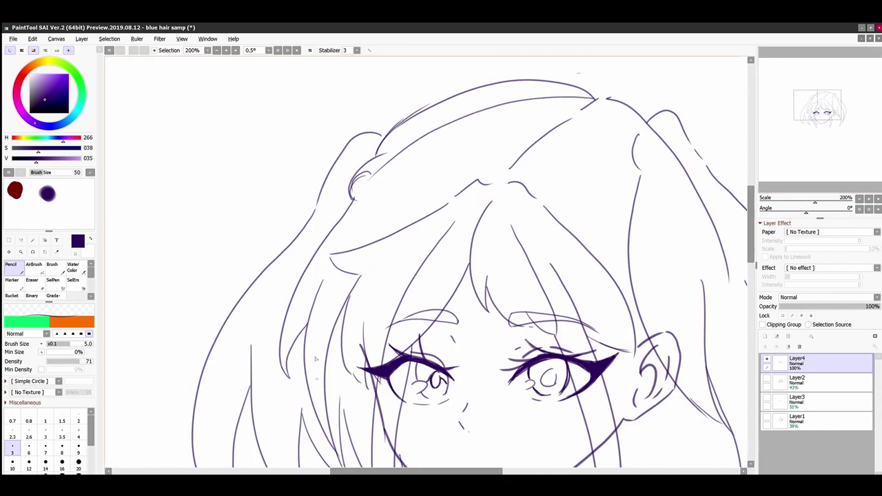
Show the Layer2 sketch and erase the old, higher head contour on Layer4
click(786, 377)
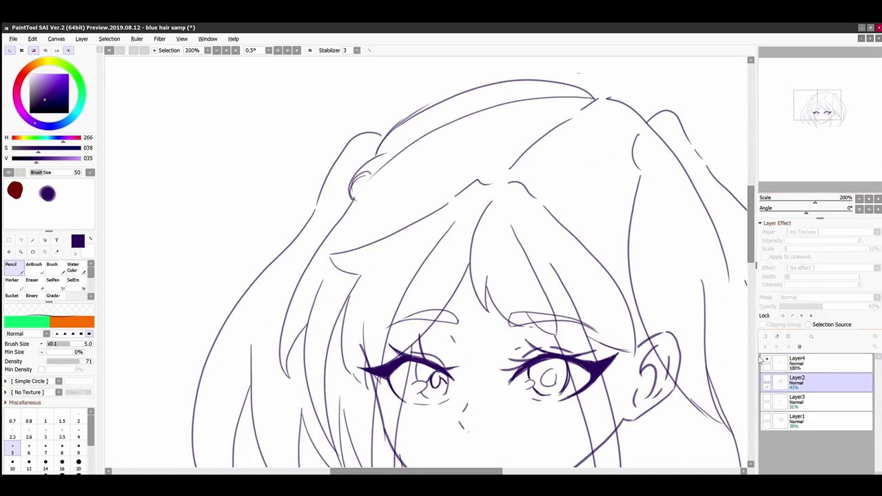
click(767, 378)
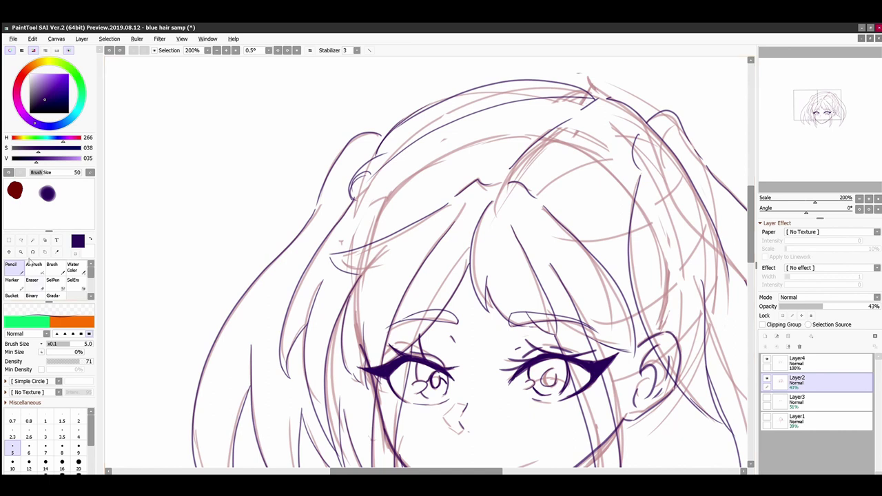
key(e)
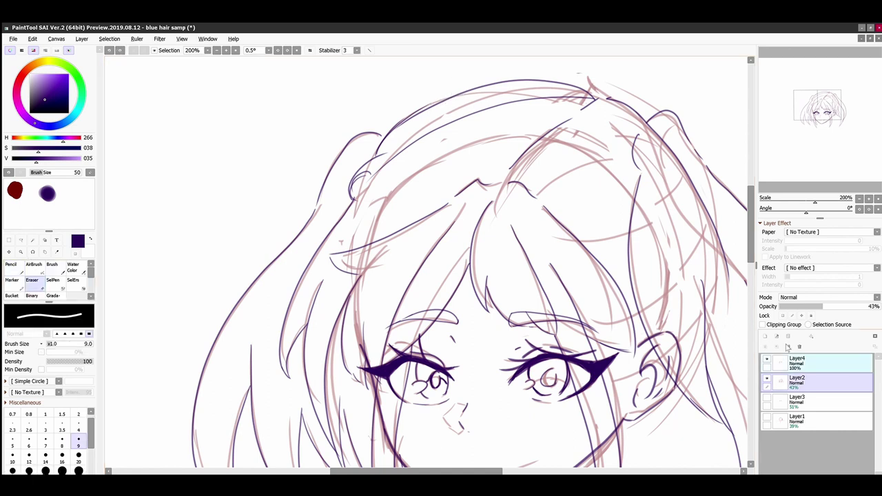
click(789, 359)
mouse_move(422, 108)
mouse_down()
mouse_move(389, 131)
mouse_move(376, 154)
mouse_up()
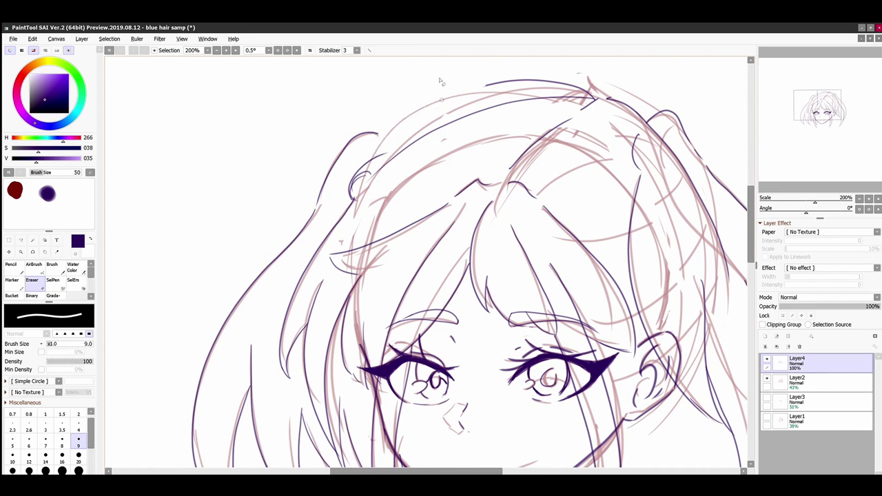
mouse_move(486, 86)
mouse_down()
mouse_move(553, 81)
mouse_move(518, 80)
mouse_up()
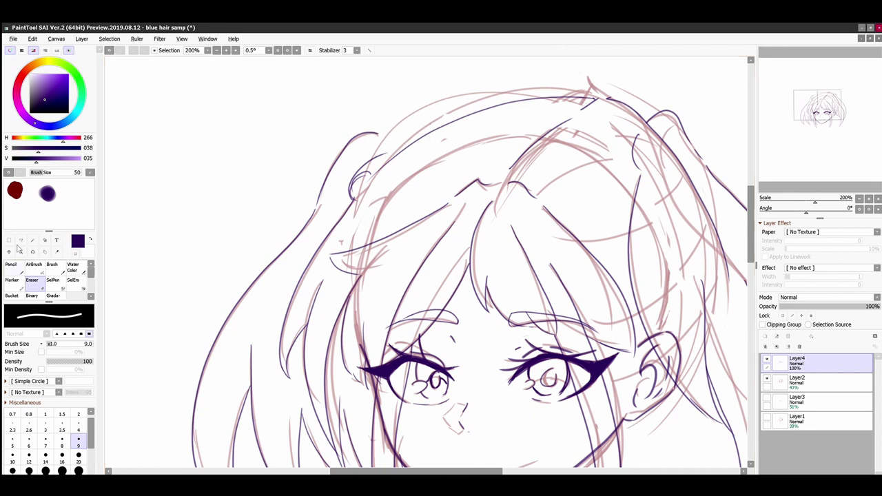
Ink a new arched outline slightly inside the existing one at the top of the viewer's-left ponytail
click(14, 268)
drag(397, 145, 313, 191)
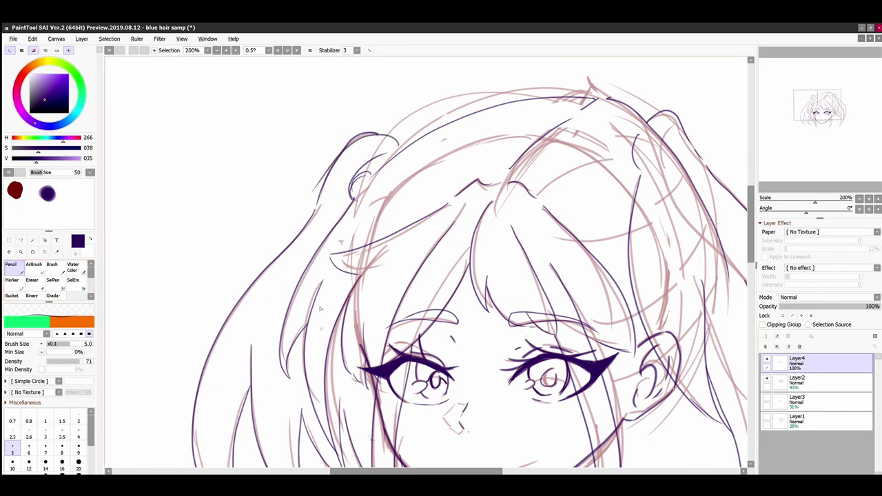
key(ctrl+z)
drag(399, 145, 326, 199)
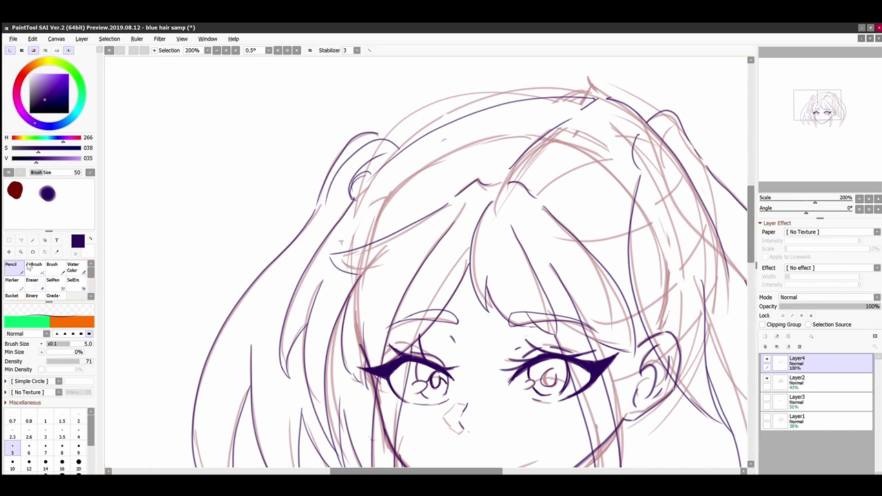
Erase the old outer arch of the viewer's-left ponytail and hide the Layer2 sketch
key(e)
mouse_move(376, 135)
mouse_down()
mouse_move(363, 132)
mouse_move(370, 132)
mouse_move(328, 175)
mouse_move(319, 200)
mouse_up()
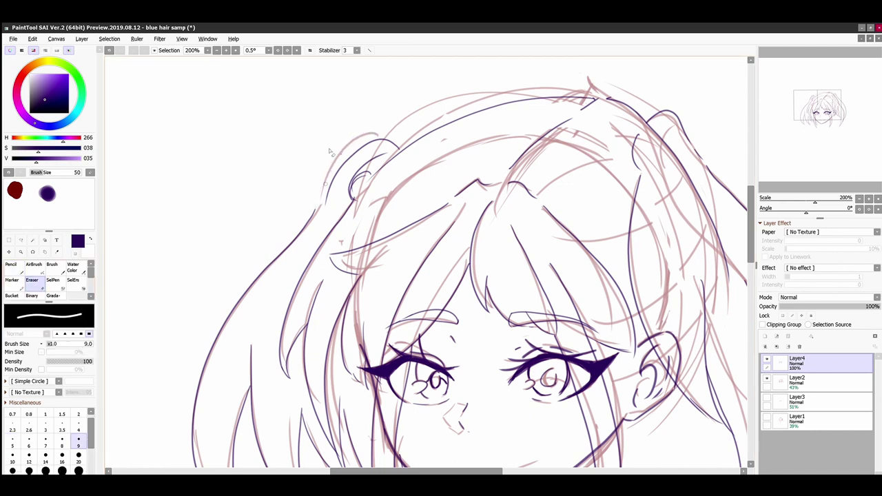
click(766, 378)
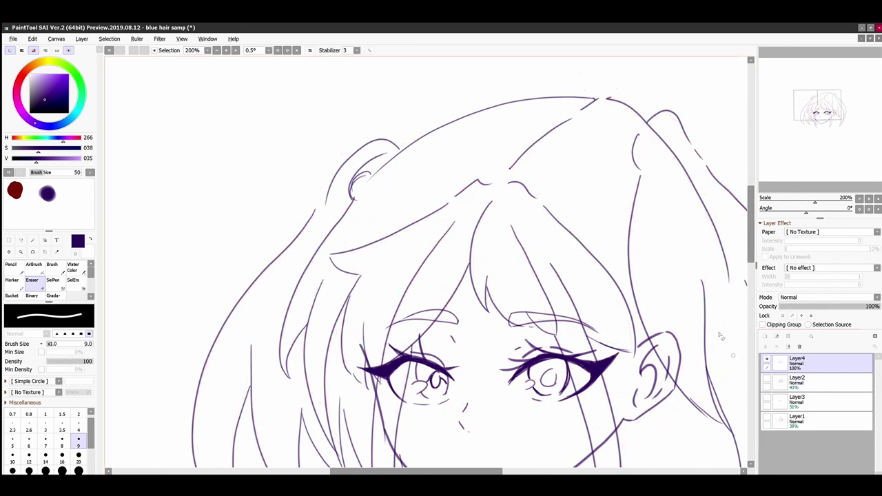
Erase the part of the head contour that runs through the viewer's-right ponytail
key(Page_Up)
key(Page_Down)
key(Page_Down)
key(Page_Down)
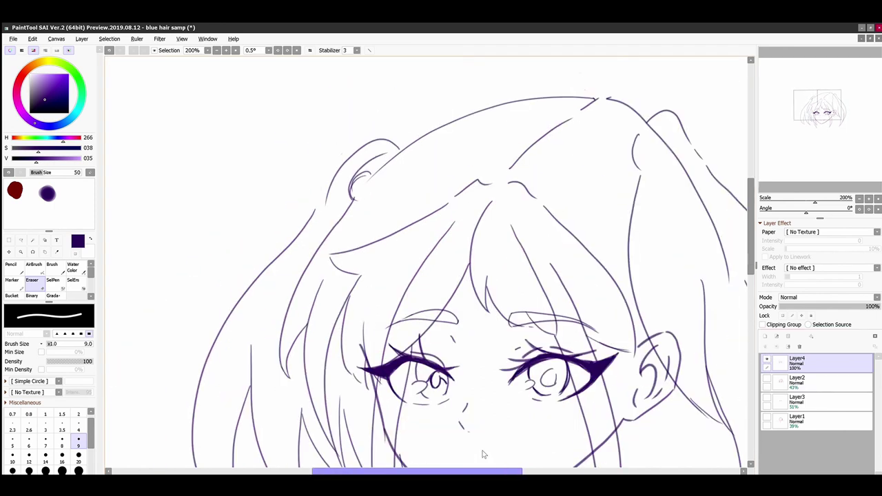
scroll(482, 451, right, 3)
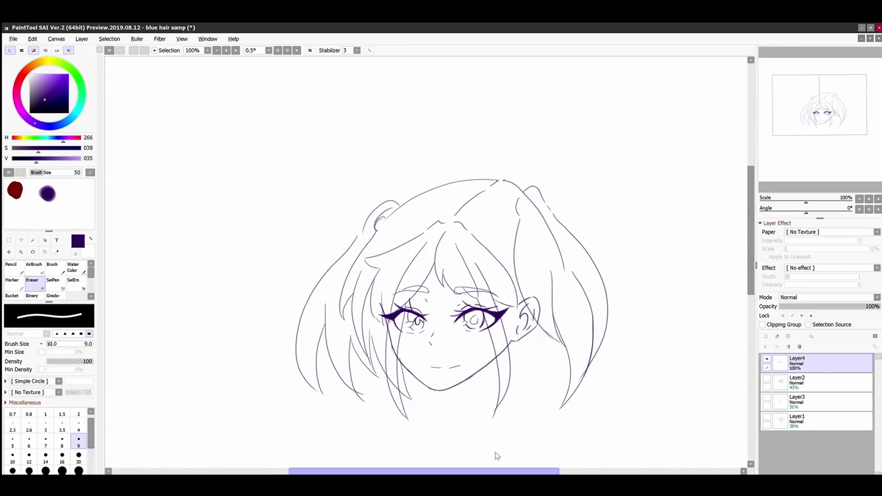
scroll(510, 454, right, 1)
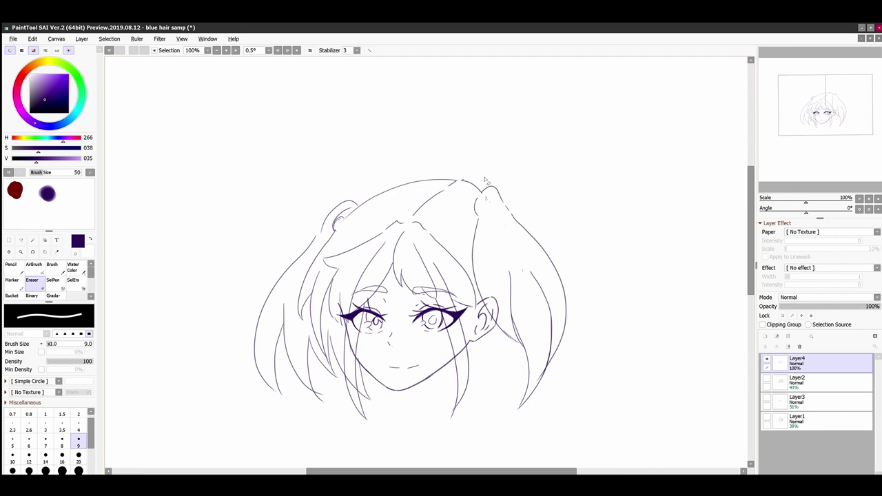
scroll(748, 274, down, 2)
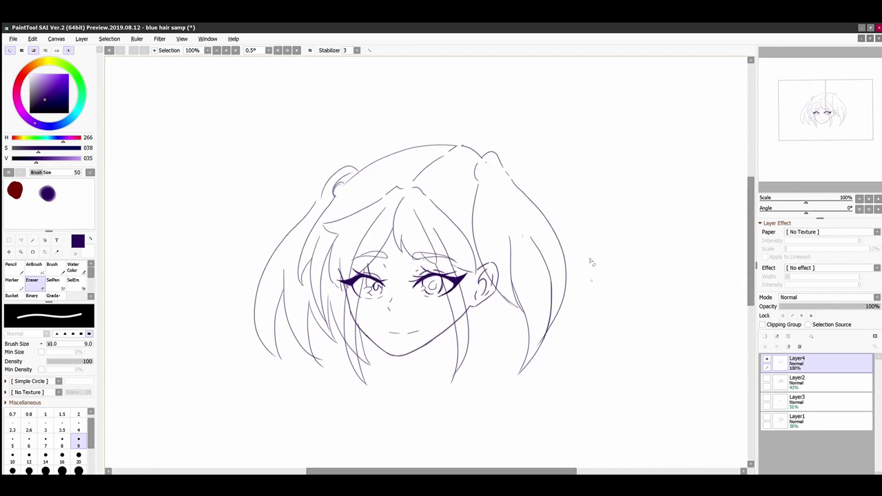
Ink curved strands of pulled-back hair between the viewer's-right ponytail and the bangs with the Pencil
click(12, 266)
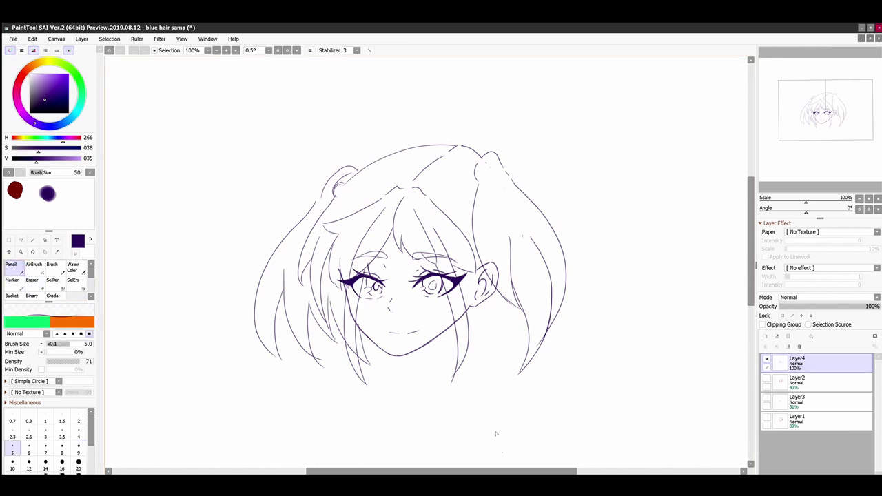
scroll(516, 434, up, 3)
scroll(731, 320, down, 1)
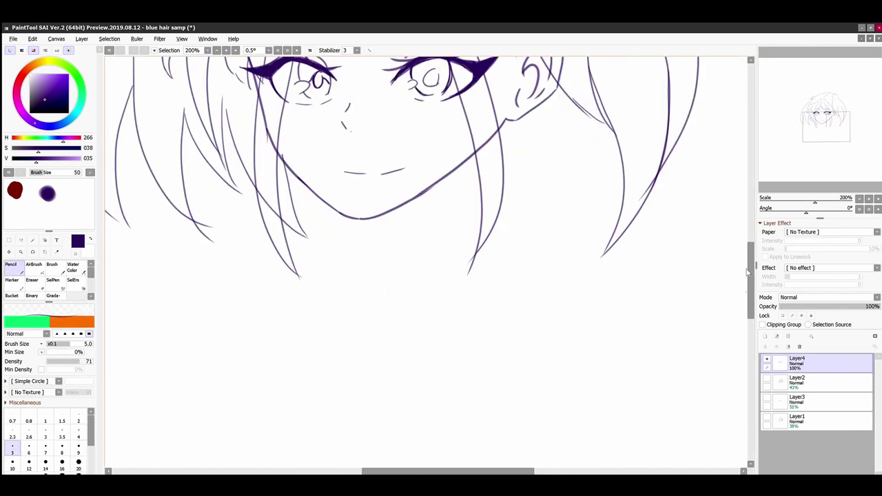
scroll(477, 166, up, 5)
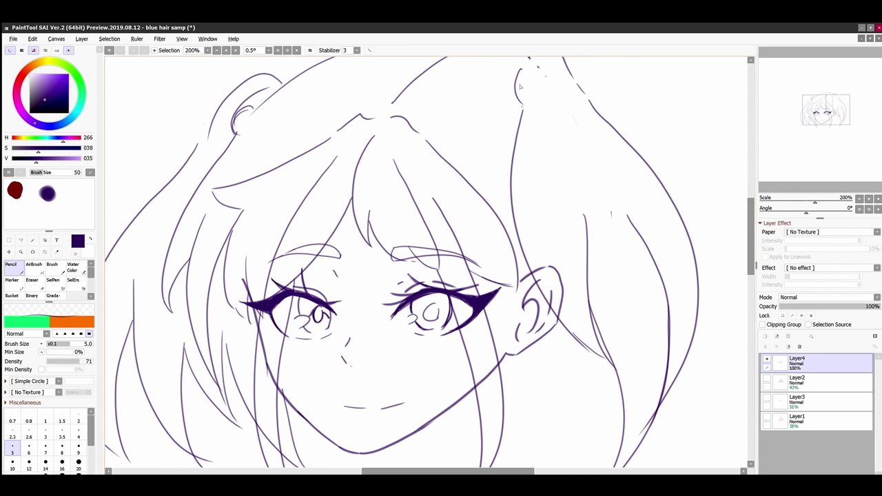
drag(521, 104, 451, 137)
drag(510, 175, 476, 189)
Ink a straighter upper outer edge for the viewer's-left ponytail and erase the old line beside it
drag(206, 141, 140, 216)
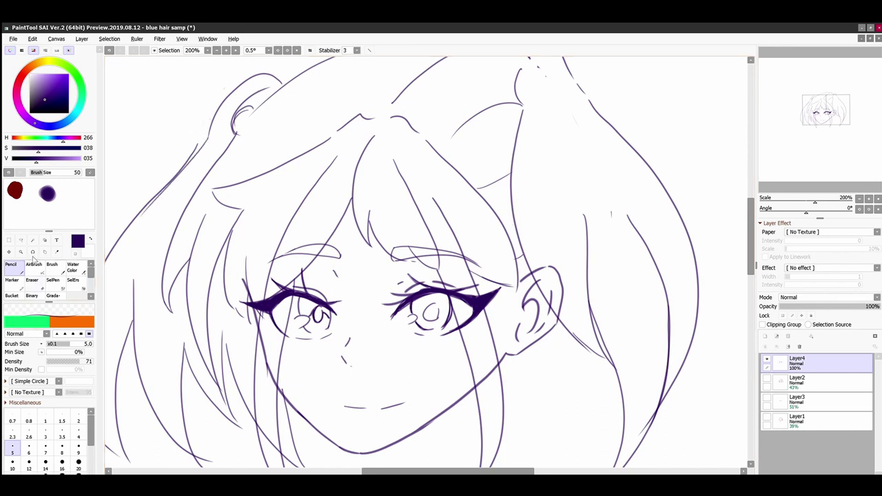
key(e)
mouse_move(198, 136)
mouse_down()
mouse_move(157, 195)
mouse_move(102, 228)
mouse_up()
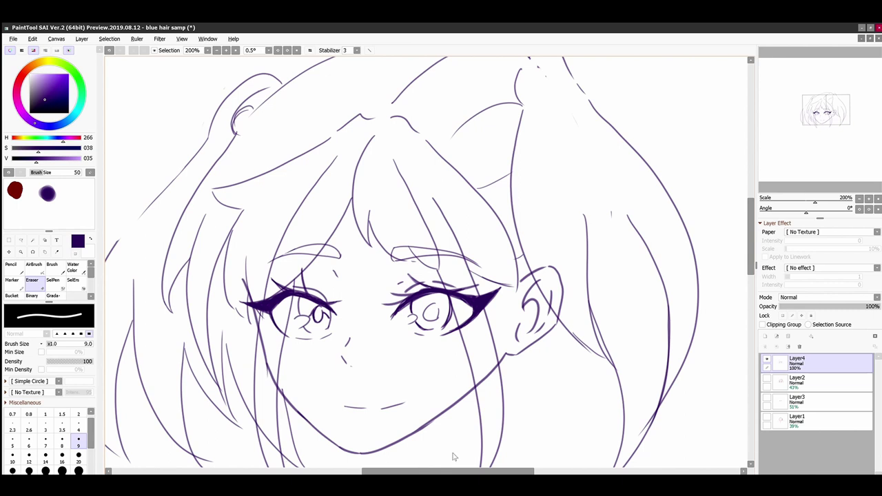
Erase the small stray mark inside the viewer's-right ponytail
mouse_move(452, 471)
mouse_down()
mouse_move(468, 471)
mouse_move(458, 471)
mouse_up()
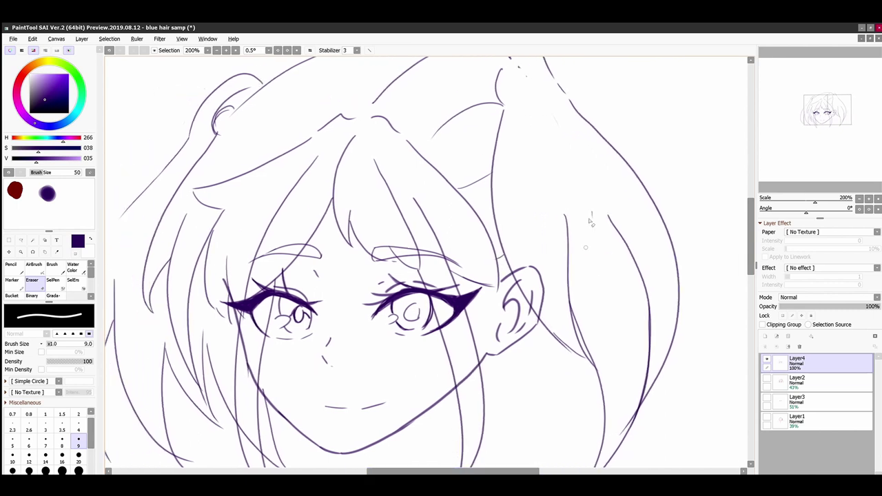
drag(594, 207, 591, 219)
key(Page_Down)
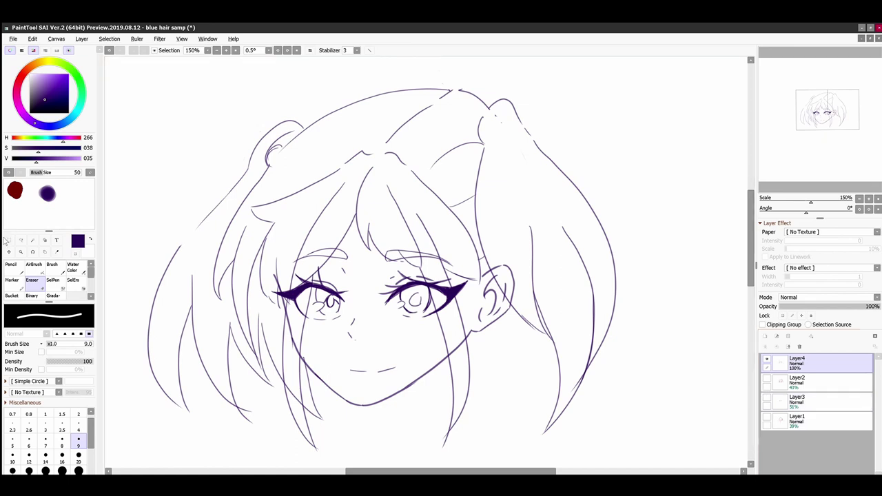
Show Layer2's sketch for reference, thicken the pupil ring of the viewer's-right eye with the Pencil, and hide the sketch again
click(11, 264)
scroll(496, 405, up, 4)
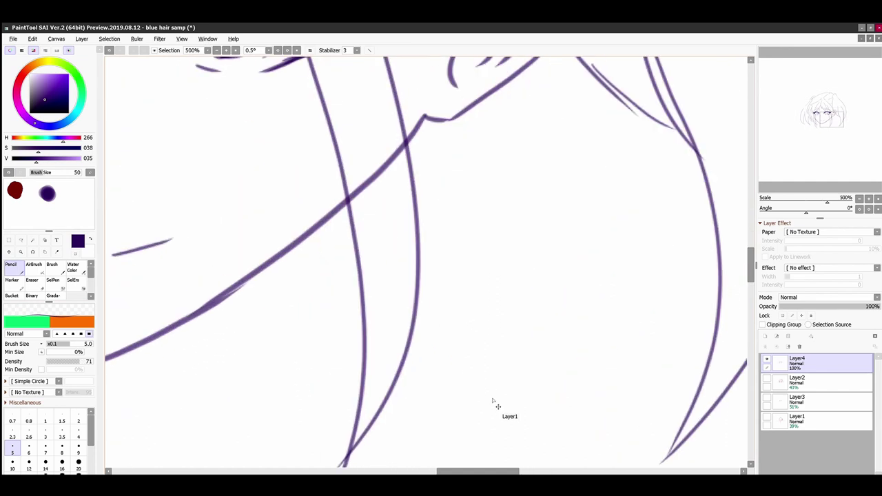
scroll(566, 321, down, 1)
drag(749, 245, 747, 202)
drag(474, 471, 440, 455)
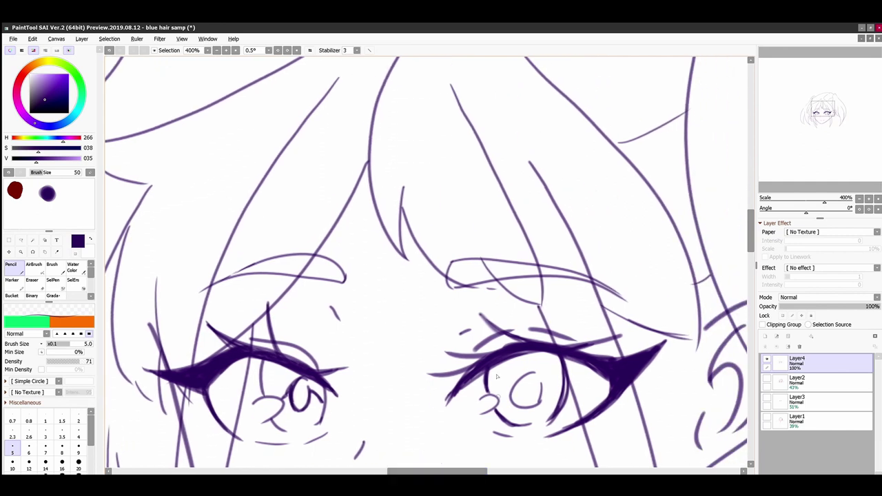
click(766, 378)
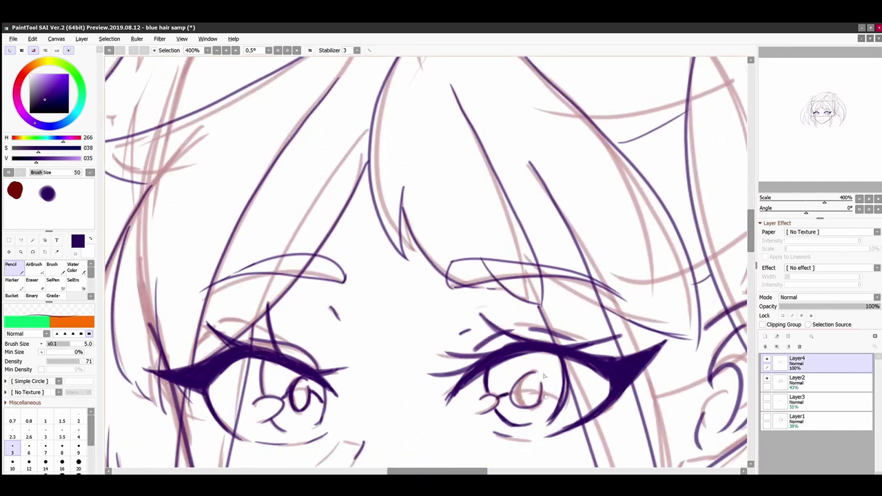
drag(544, 372, 555, 377)
mouse_move(533, 374)
mouse_down()
mouse_move(514, 371)
mouse_move(523, 385)
mouse_move(546, 368)
mouse_move(541, 363)
mouse_move(542, 389)
mouse_up()
click(766, 360)
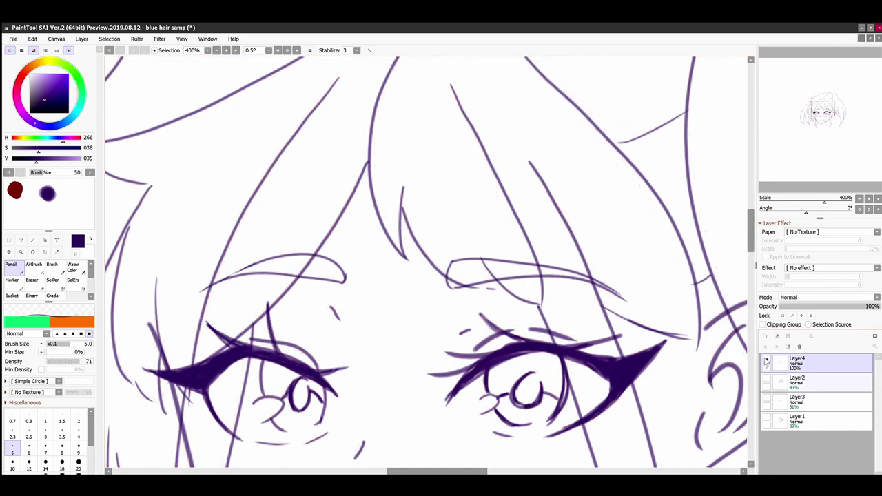
Review the line art of the face and hair close up and at full-canvas scale
key(Page_Up)
key(Page_Up)
key(Page_Down)
key(Page_Down)
key(Page_Down)
key(Page_Down)
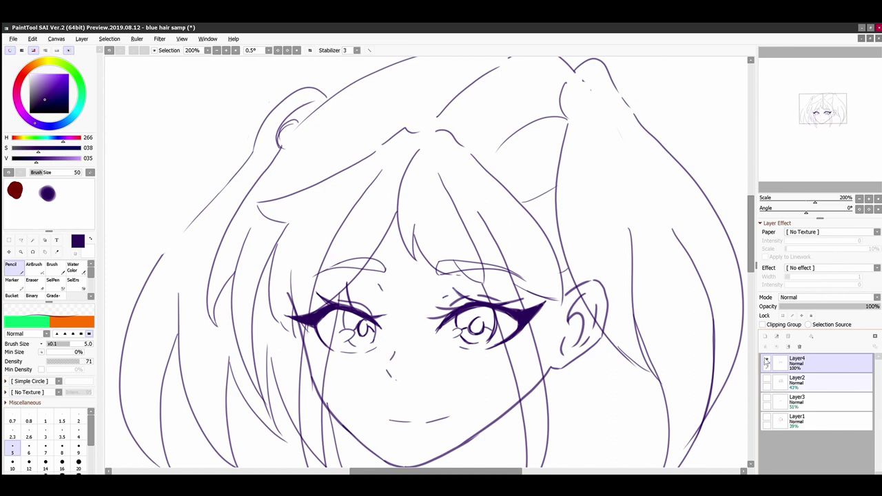
key(Page_Down)
key(Page_Down)
key(Page_Down)
key(Page_Down)
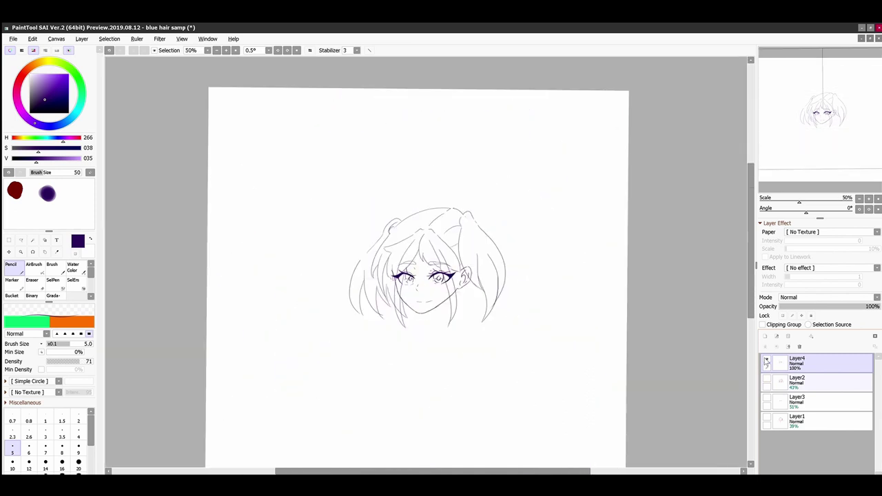
Fill the fork where the two inner strands of the viewer's-left ponytail meet with dark Pencil strokes
key(Page_Up)
key(Page_Up)
key(Page_Up)
key(Page_Up)
key(Page_Up)
drag(425, 471, 361, 438)
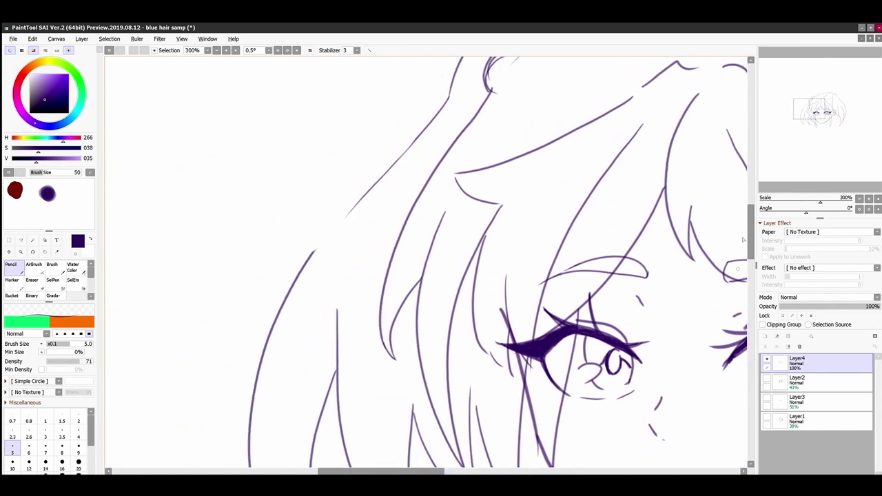
drag(750, 232, 753, 257)
scroll(725, 250, up, 1)
drag(381, 471, 361, 437)
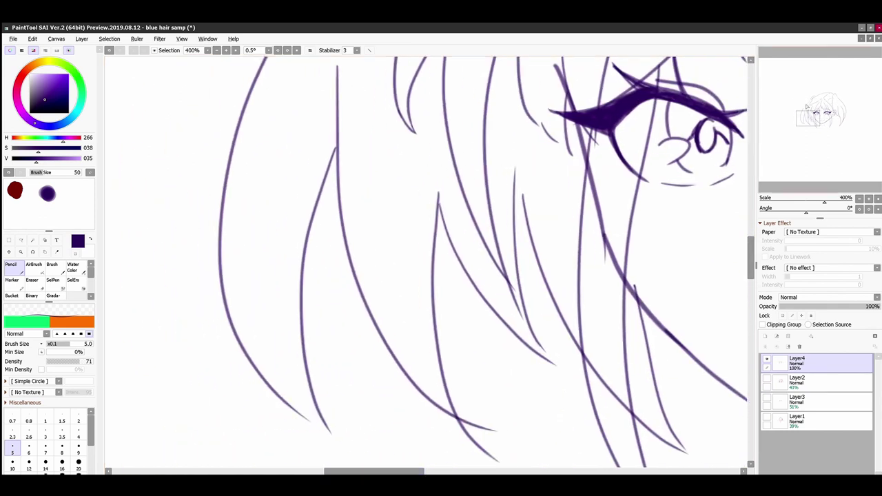
key(Page_Down)
key(Page_Down)
key(Page_Up)
key(Page_Up)
key(Page_Up)
mouse_move(292, 85)
mouse_down()
mouse_move(276, 131)
mouse_move(295, 138)
mouse_move(289, 100)
mouse_move(260, 160)
mouse_up()
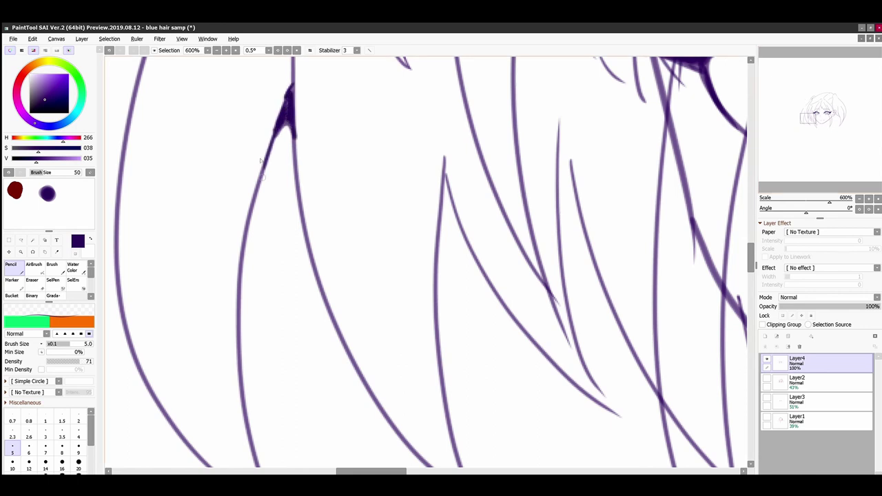
drag(295, 120, 296, 197)
Darken the neighbouring strand fork of the viewer's-left hair and thicken the lower curve of the side lock beside it
drag(445, 164, 455, 209)
drag(447, 177, 440, 229)
drag(445, 198, 440, 229)
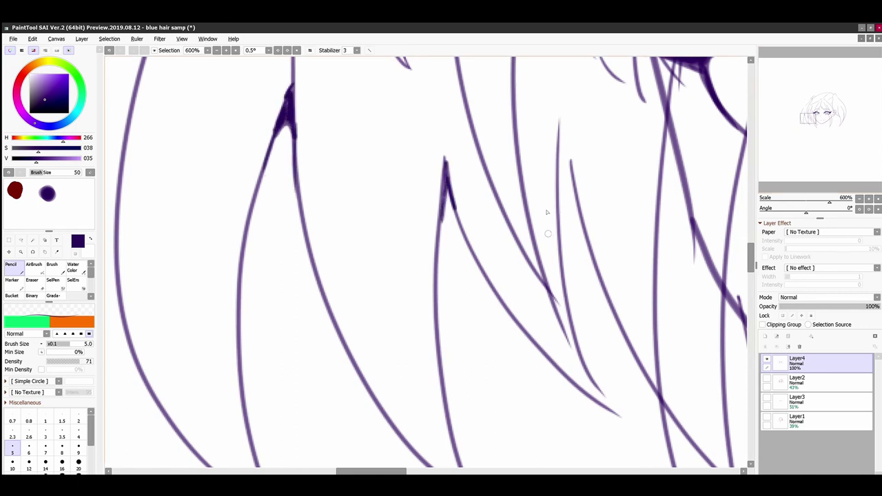
drag(521, 178, 544, 280)
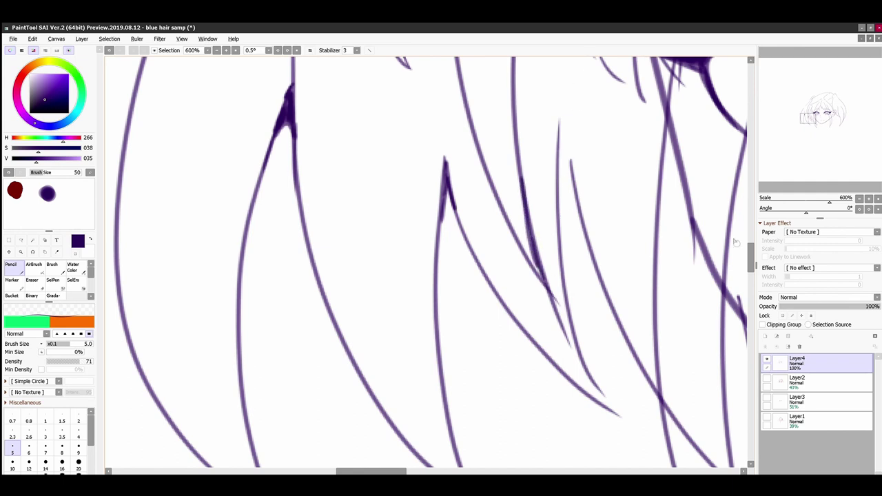
Fill in the outer tip and fork of the viewer's-left bangs, and darken the strand junction beside them
drag(750, 257, 750, 227)
mouse_move(602, 165)
mouse_down()
mouse_move(603, 193)
mouse_move(628, 162)
mouse_up()
mouse_move(629, 162)
mouse_down()
mouse_move(602, 165)
mouse_move(610, 179)
mouse_move(588, 216)
mouse_move(608, 174)
mouse_up()
drag(594, 218, 569, 314)
scroll(572, 289, down, 5)
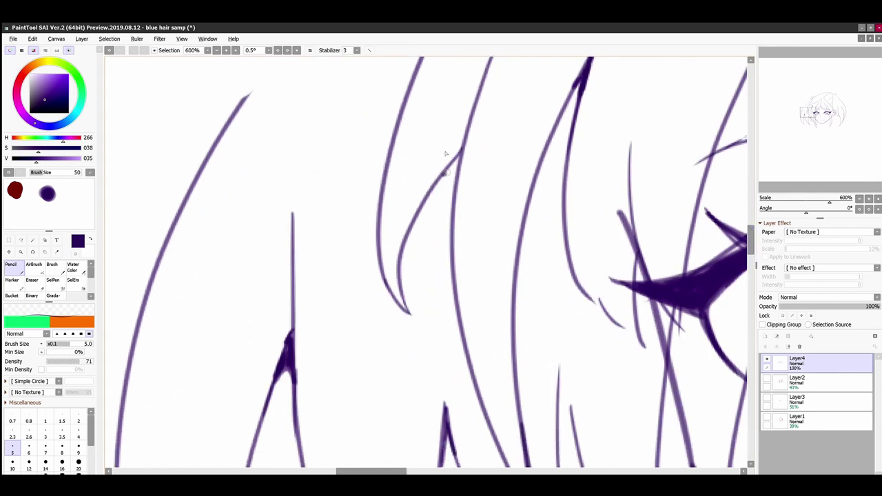
mouse_move(447, 154)
mouse_down()
mouse_move(455, 185)
mouse_move(447, 175)
mouse_move(453, 172)
mouse_up()
Darken the strand tips beside the viewer's-left eye and fill the fork of the side lock below them
drag(599, 279, 591, 306)
mouse_move(637, 284)
mouse_down()
mouse_move(644, 257)
mouse_move(643, 291)
mouse_up()
drag(750, 239, 751, 249)
mouse_move(560, 314)
mouse_down()
mouse_move(572, 275)
mouse_move(578, 297)
mouse_move(561, 221)
mouse_up()
mouse_move(573, 294)
mouse_down()
mouse_move(565, 264)
mouse_move(574, 291)
mouse_move(560, 290)
mouse_move(557, 302)
mouse_move(570, 287)
mouse_move(561, 150)
mouse_move(559, 274)
mouse_up()
mouse_move(562, 244)
mouse_down()
mouse_move(557, 322)
mouse_move(560, 284)
mouse_move(569, 288)
mouse_move(562, 261)
mouse_move(566, 281)
mouse_up()
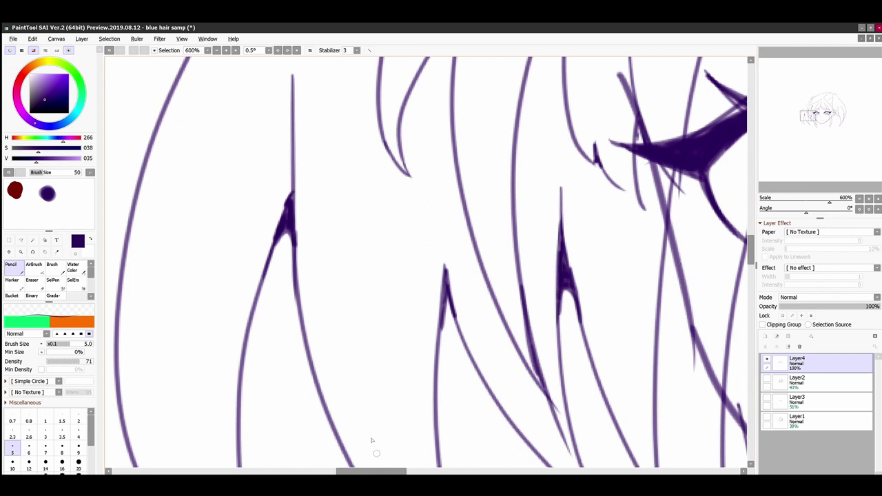
Erase the stray spur sticking out of the viewer's-left cheek line
drag(372, 470, 396, 436)
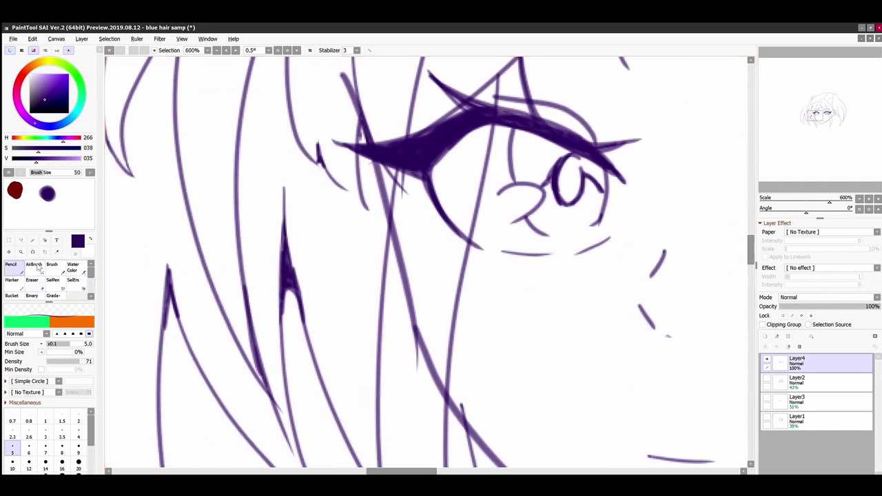
key(e)
drag(410, 351, 413, 328)
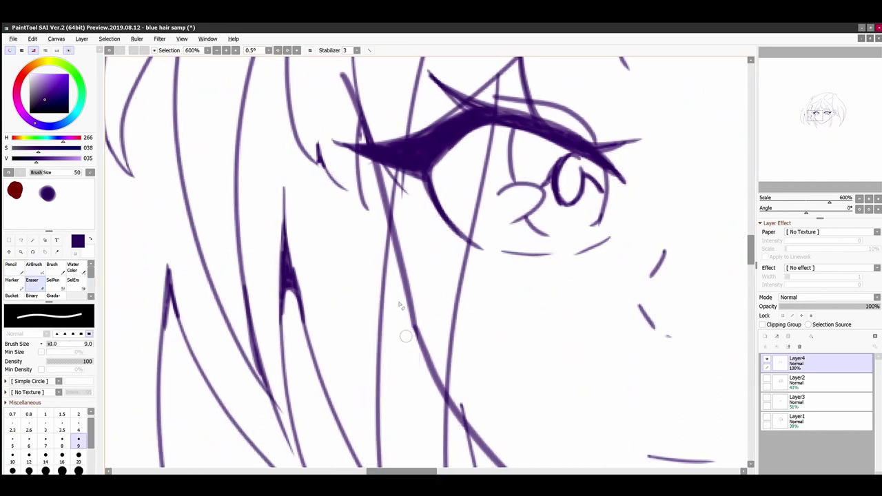
Fill the two strand forks in the central bangs with dark Pencil strokes
click(10, 265)
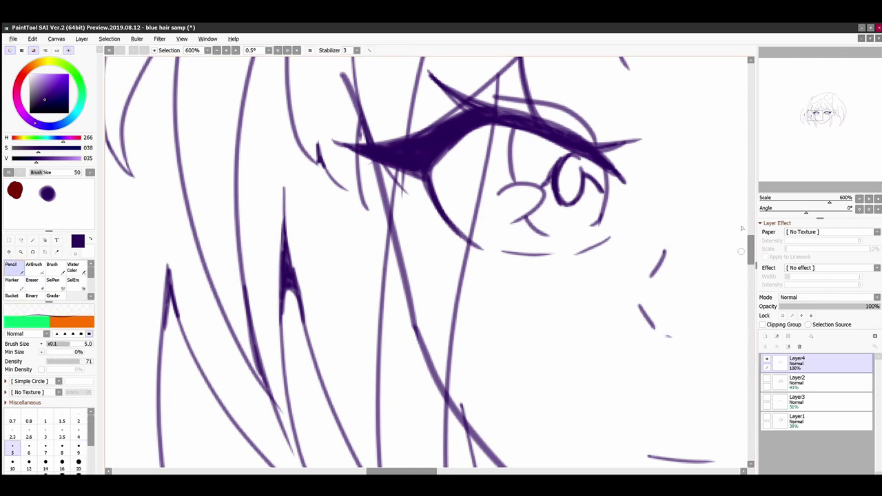
drag(751, 248, 741, 204)
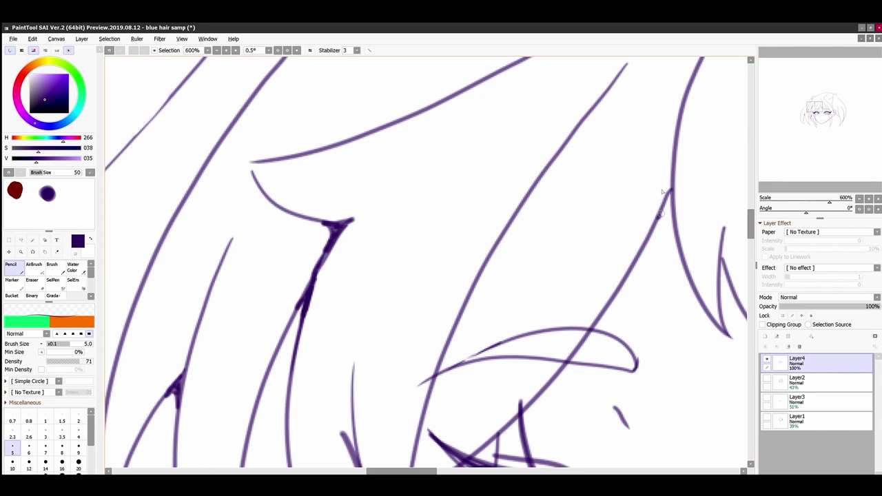
mouse_move(662, 192)
mouse_down()
mouse_move(670, 216)
mouse_move(671, 182)
mouse_move(673, 219)
mouse_move(663, 212)
mouse_move(672, 166)
mouse_move(665, 206)
mouse_move(668, 178)
mouse_up()
key(ctrl+z)
drag(380, 468, 427, 441)
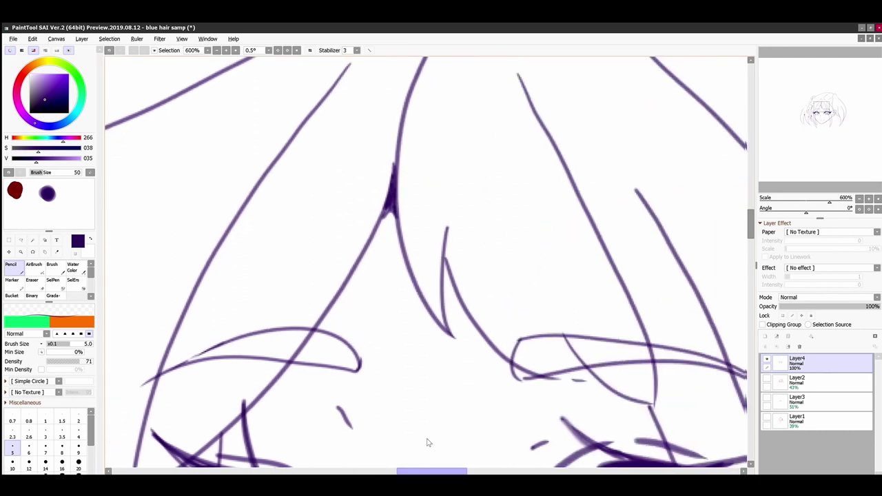
mouse_move(446, 279)
mouse_down()
mouse_move(444, 227)
mouse_move(446, 256)
mouse_up()
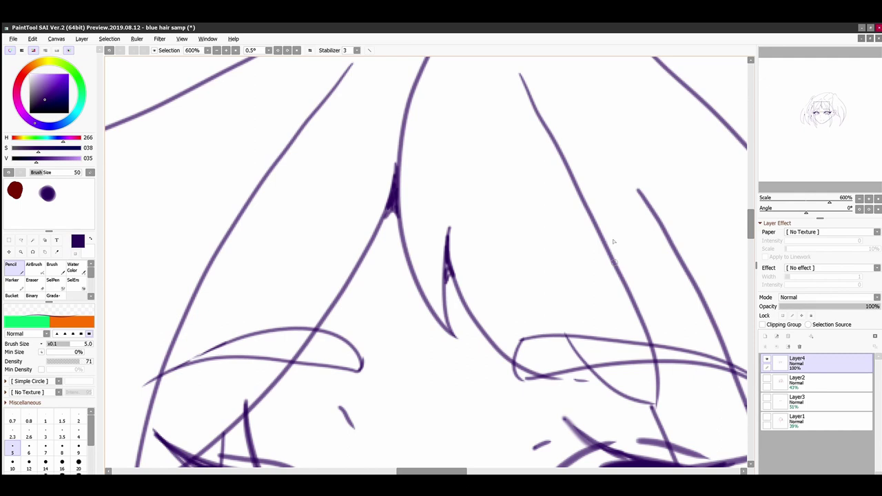
Thicken the lower part of the long bang strand and fill the gap where its tip crosses the viewer's-right eyebrow
drag(613, 241, 642, 321)
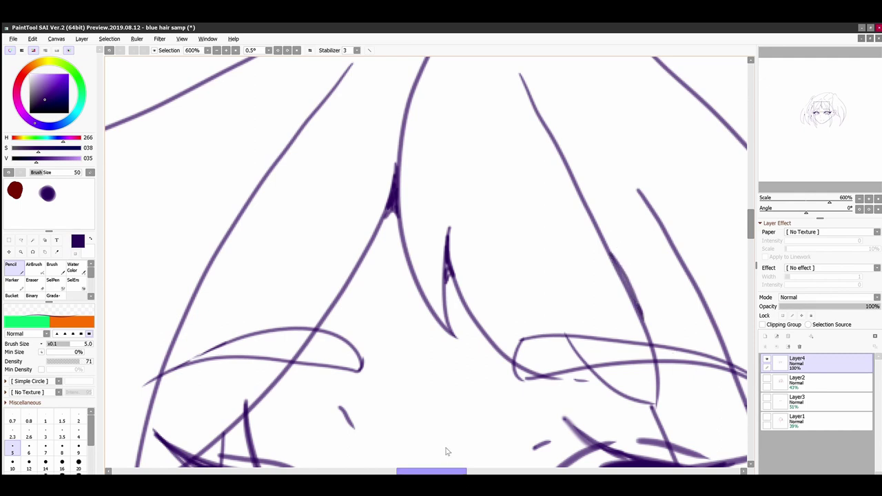
mouse_move(448, 471)
mouse_down()
mouse_move(474, 471)
mouse_move(486, 452)
mouse_up()
drag(283, 381, 287, 372)
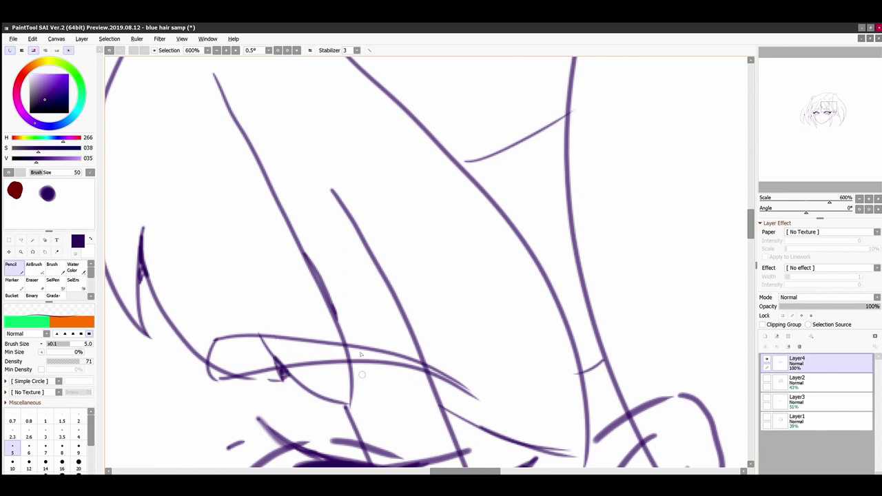
Darken the inner strand fork of the viewer's-right ponytail and the bang strand junction near the viewer's-right eyebrow
scroll(578, 431, down, 6)
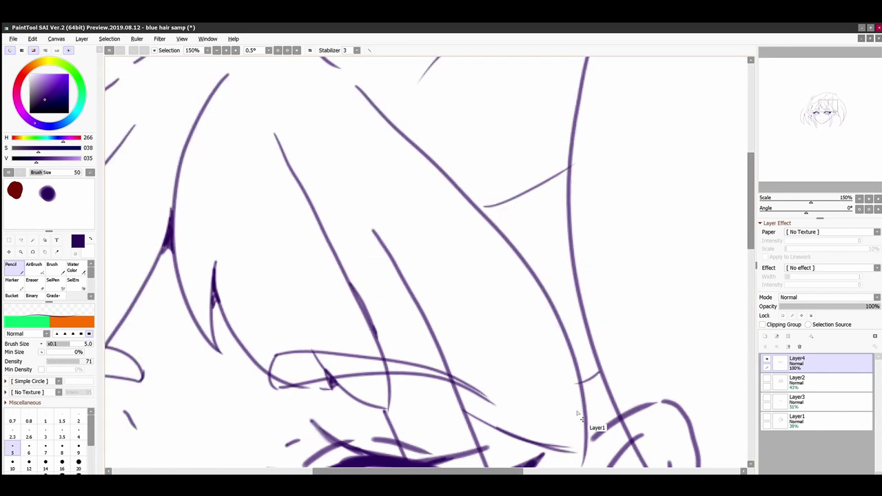
scroll(577, 413, down, 2)
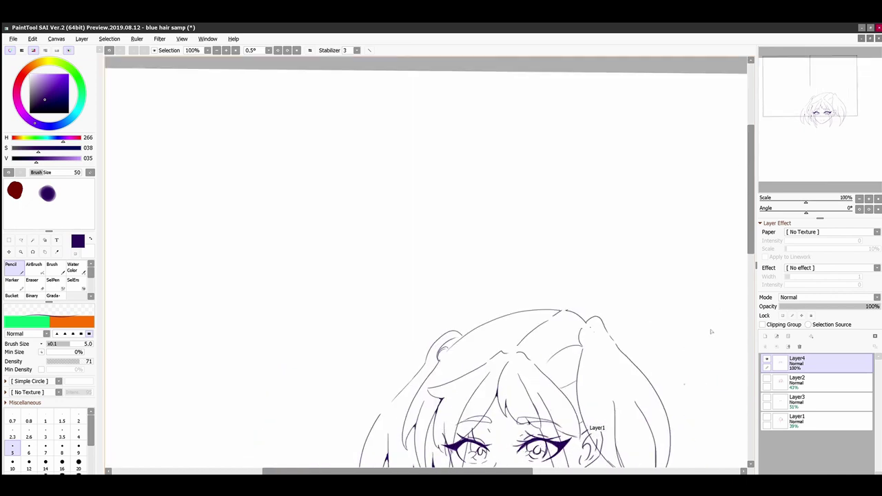
drag(751, 222, 752, 252)
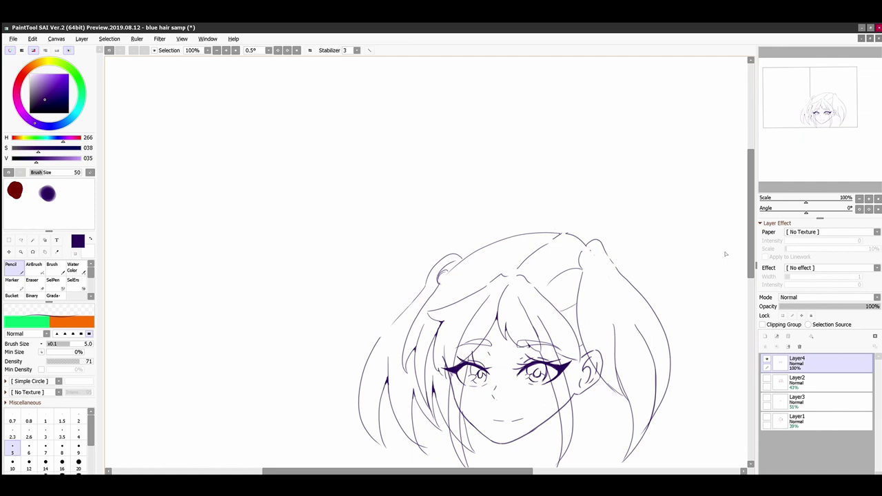
drag(518, 471, 560, 471)
drag(749, 242, 749, 258)
scroll(743, 258, up, 3)
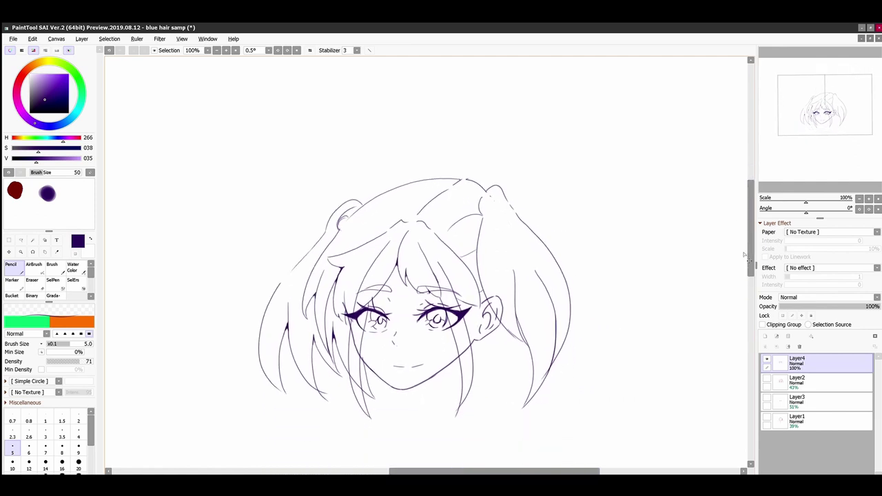
scroll(721, 275, down, 1)
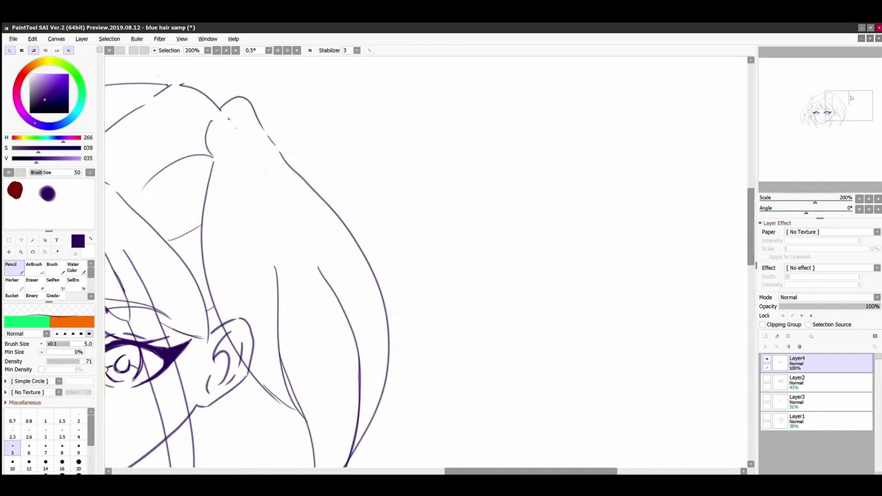
mouse_move(854, 101)
mouse_down()
mouse_move(837, 106)
mouse_move(844, 109)
mouse_up()
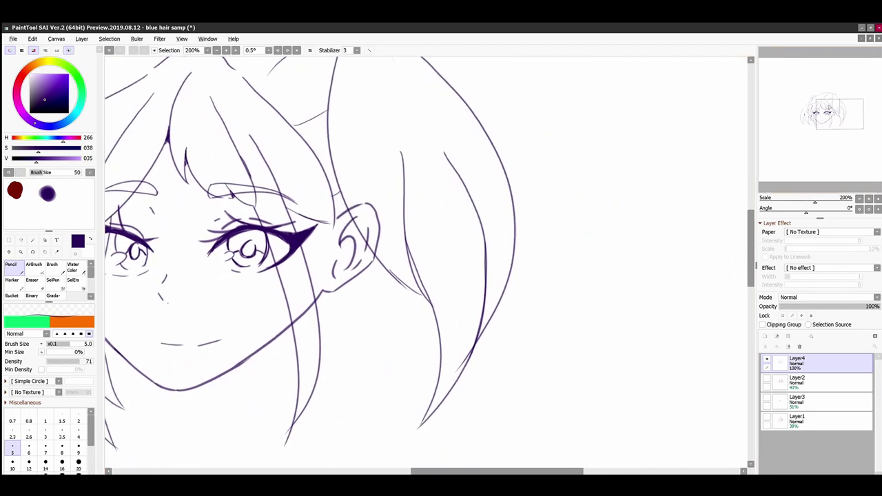
scroll(837, 110, up, 1)
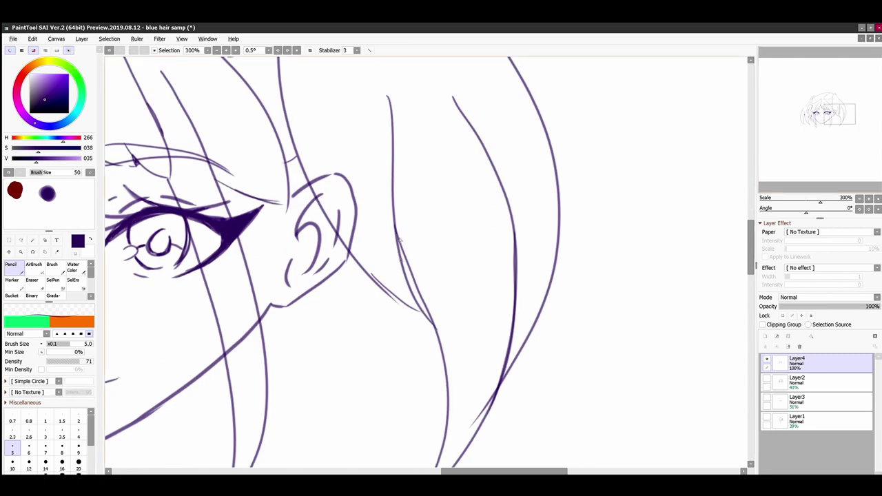
mouse_move(403, 246)
mouse_down()
mouse_move(399, 258)
mouse_move(397, 235)
mouse_up()
drag(211, 151, 217, 159)
Fill the corner where the pulled-back hair strand meets the base of the viewer's-right ponytail
drag(749, 236, 749, 222)
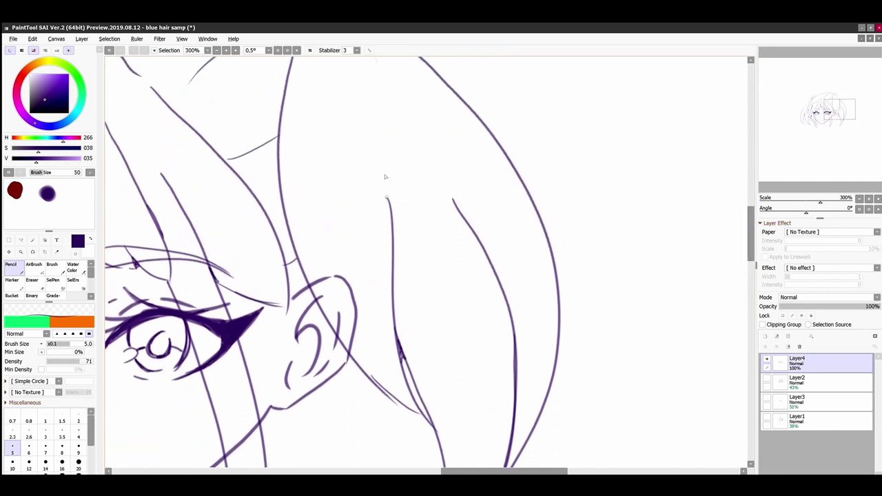
scroll(661, 202, down, 3)
scroll(634, 198, up, 5)
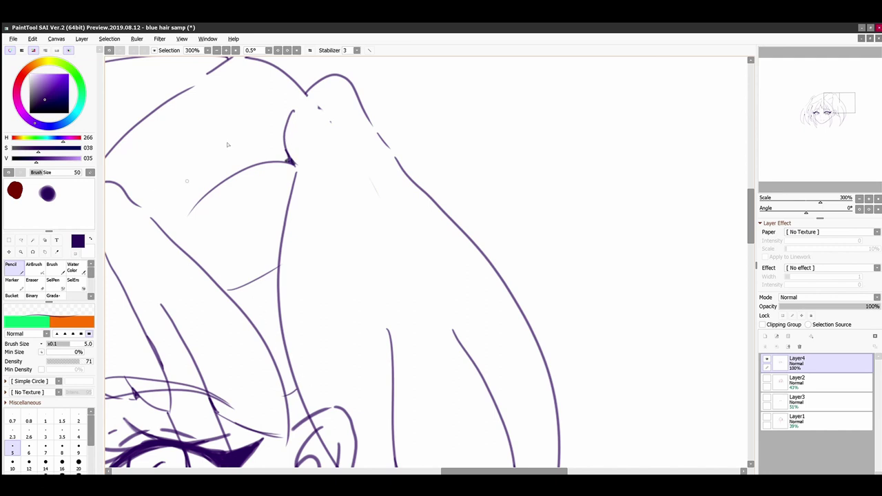
Thicken the upper parts of the central and viewer's-right bang strands with the Pencil
drag(489, 471, 434, 471)
scroll(365, 244, up, 1)
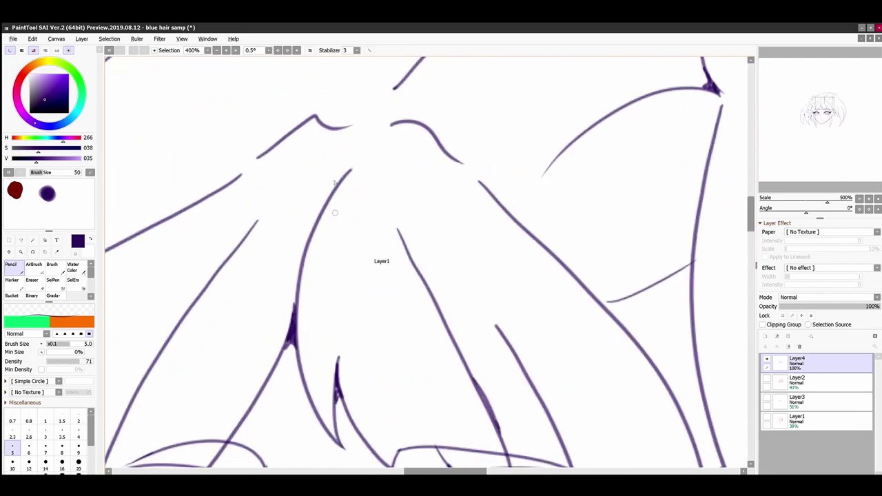
drag(327, 196, 292, 309)
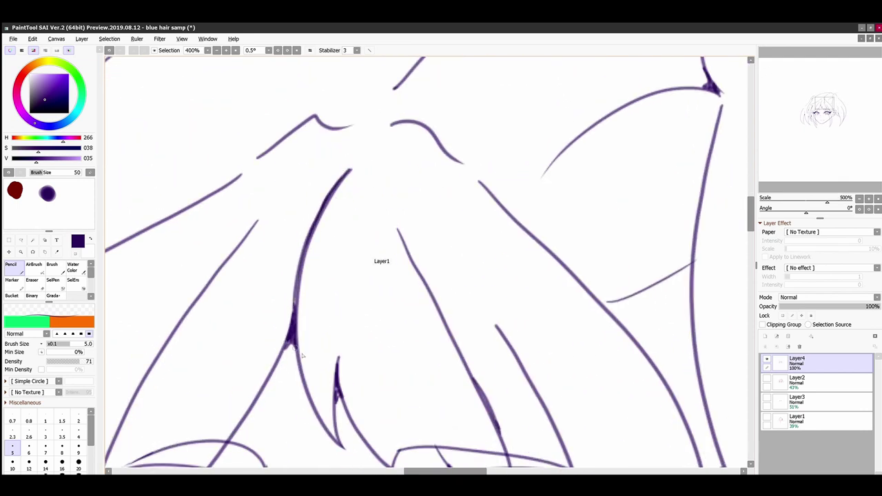
drag(400, 233, 438, 307)
drag(419, 267, 472, 372)
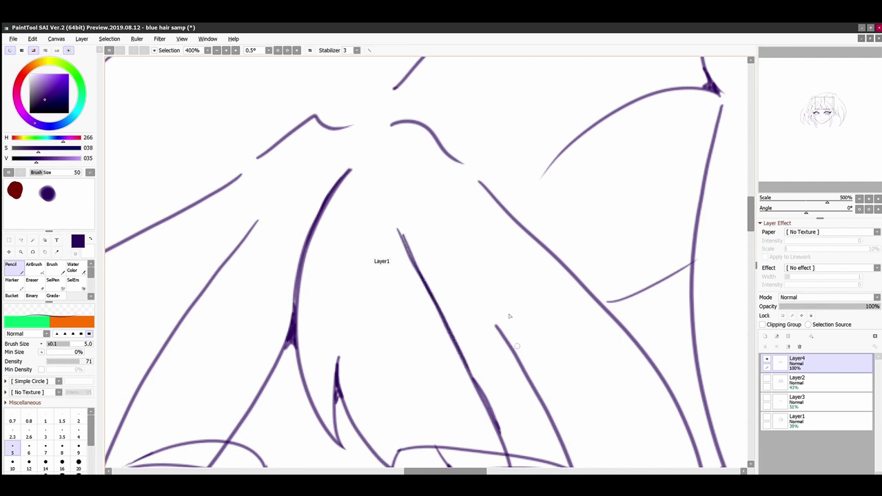
drag(497, 325, 546, 405)
Thicken the peak of the bangs at the parting and the inner edge of the viewer's-right ponytail
mouse_move(343, 125)
mouse_down()
mouse_move(314, 117)
mouse_move(229, 183)
mouse_up()
mouse_move(721, 103)
mouse_down()
mouse_move(700, 144)
mouse_move(689, 279)
mouse_up()
drag(717, 120, 688, 262)
drag(696, 183, 686, 262)
Widen the inner edge of the viewer's-right ponytail with a Binary brush stroke at size 9
drag(752, 201, 752, 182)
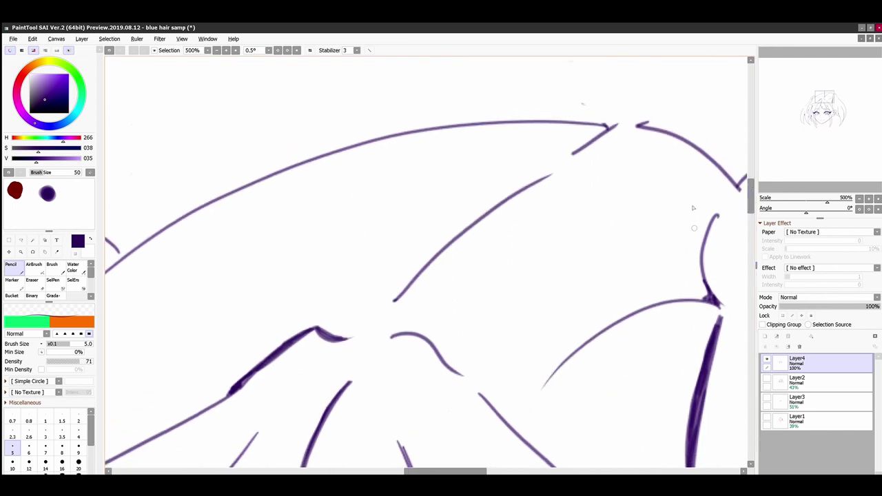
click(31, 295)
mouse_move(718, 318)
mouse_down()
mouse_move(703, 351)
mouse_move(692, 461)
mouse_up()
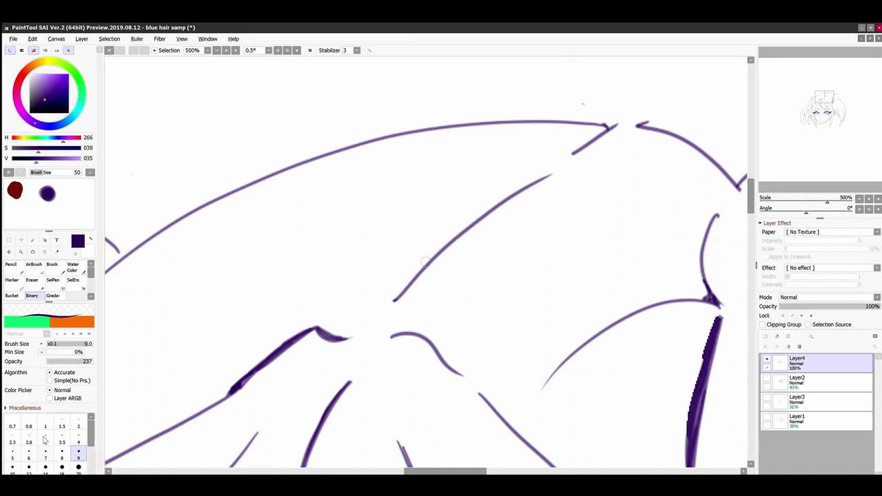
Undo the wide Binary brush strokes on the inner edge of the viewer's-right ponytail
key(ctrl+z)
key(ctrl+z)
click(13, 451)
drag(310, 332, 251, 378)
drag(237, 390, 185, 417)
key(ctrl+z)
key(ctrl+z)
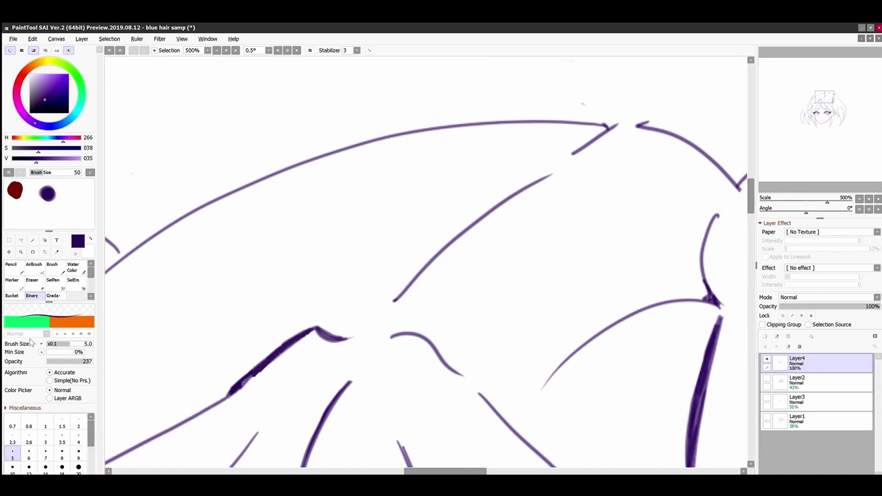
Thicken the viewer's-left contour of the bangs and the upper end of the strand beneath it with the Pencil at size 5
click(12, 265)
drag(256, 372, 204, 413)
drag(751, 192, 751, 209)
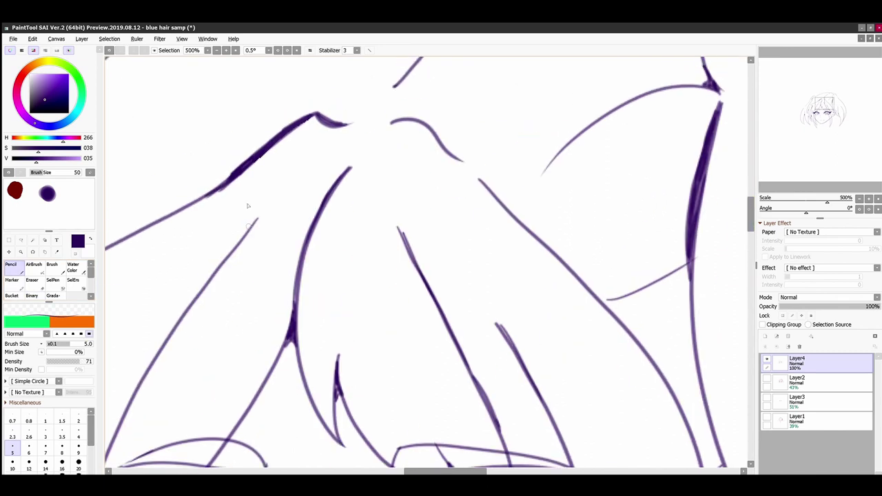
drag(256, 220, 218, 270)
drag(238, 240, 202, 281)
key(ctrl+z)
key(ctrl+z)
key(ctrl+y)
drag(213, 246, 206, 289)
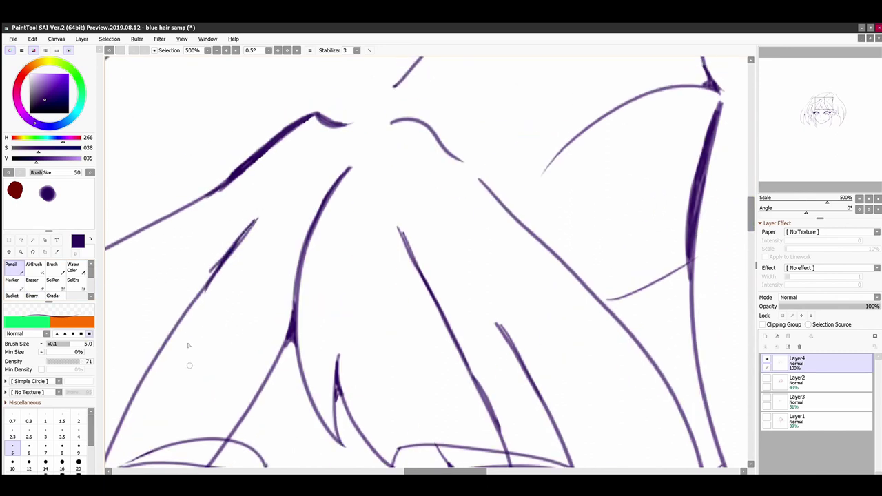
key(ctrl+z)
drag(256, 219, 205, 288)
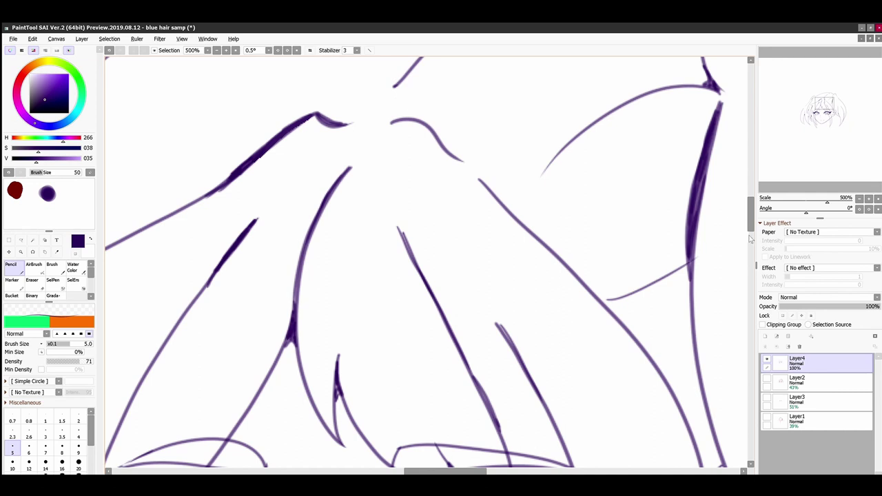
Fill the junction where the short stray strand meets the inner edge of the viewer's-right ponytail
scroll(743, 264, down, 5)
drag(452, 471, 503, 471)
scroll(482, 452, down, 1)
scroll(437, 445, up, 5)
drag(750, 213, 750, 230)
mouse_move(525, 148)
mouse_down()
mouse_move(535, 150)
mouse_move(534, 142)
mouse_up()
Erase the inner curl lines at the base of the viewer's-left ponytail
scroll(394, 452, left, 5)
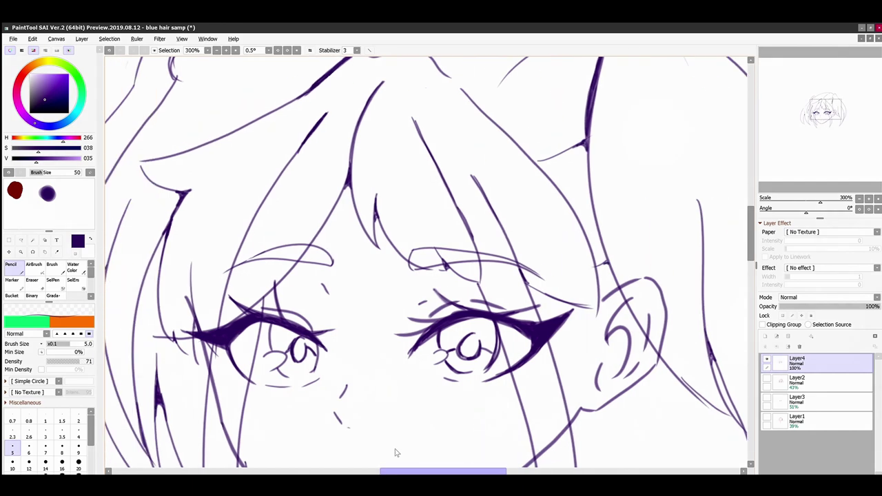
scroll(365, 451, up, 5)
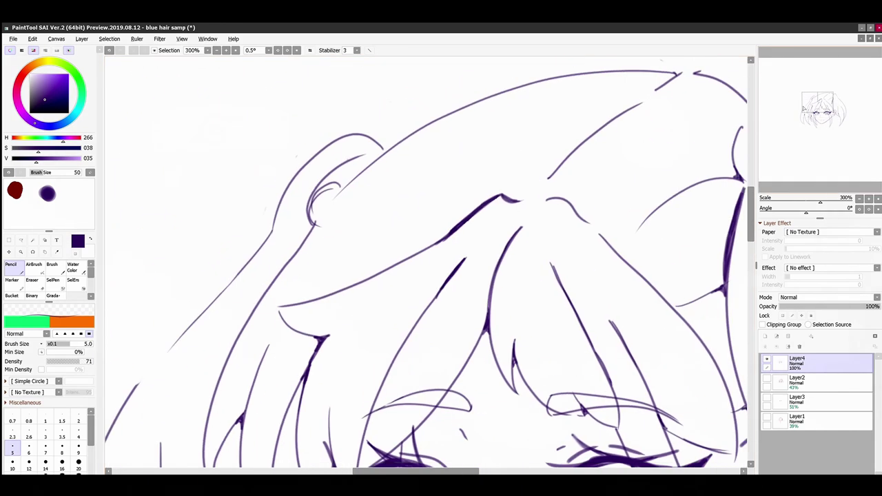
key(e)
mouse_move(330, 173)
mouse_down()
mouse_move(317, 213)
mouse_move(353, 155)
mouse_move(328, 194)
mouse_move(302, 127)
mouse_up()
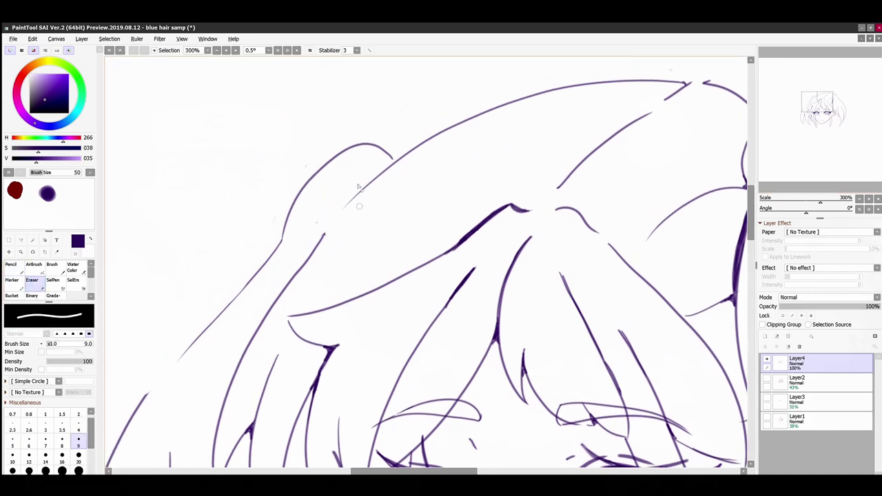
Redraw a small rounded loop at the viewer's-left ponytail base with the Pencil, showing the Layer2 sketch only while drawing
click(767, 378)
key(n)
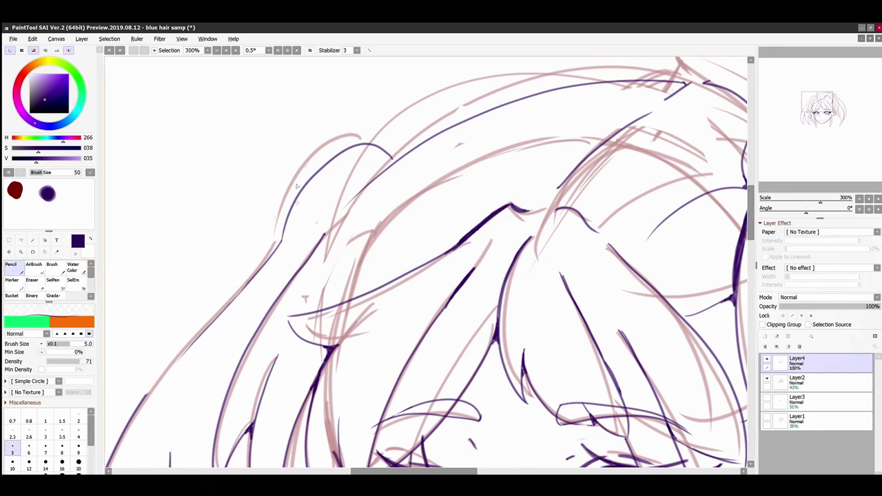
drag(350, 198, 322, 237)
key(e)
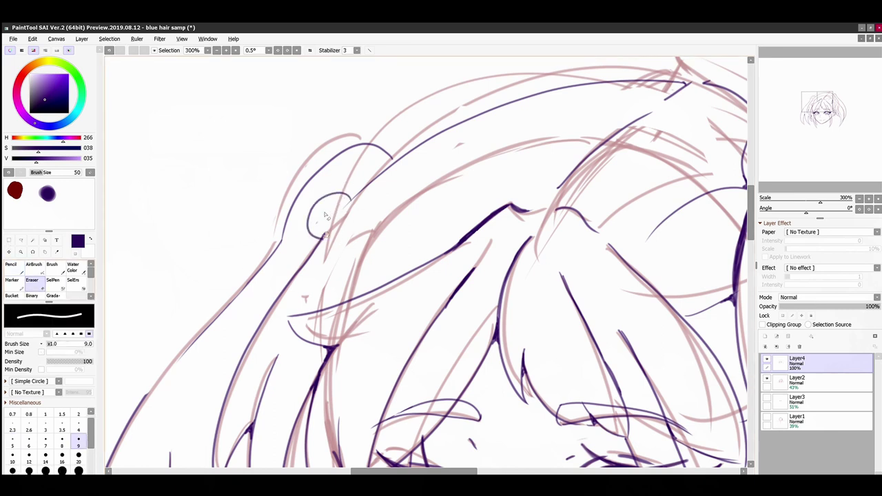
click(767, 378)
Fill the strand junctions beside the viewer's-left cheek and at the outer eye corner with the Pencil
key(n)
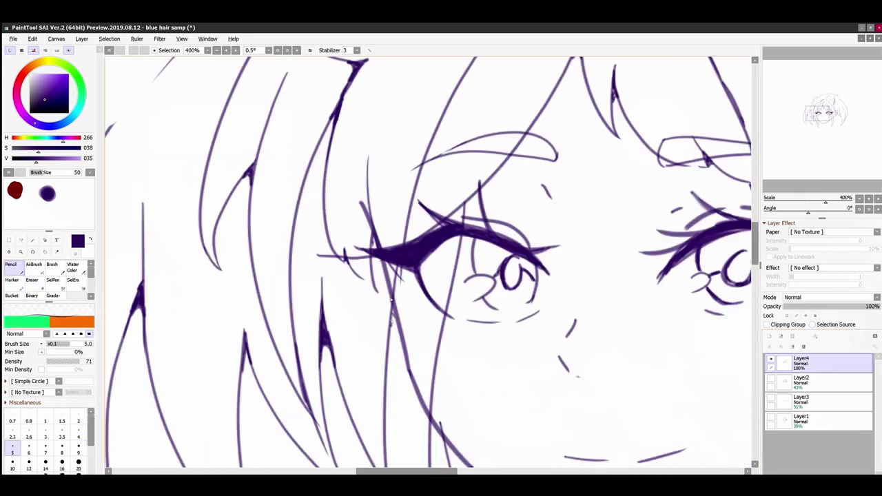
drag(390, 308, 410, 384)
drag(400, 339, 418, 399)
mouse_move(395, 315)
mouse_down()
mouse_move(389, 359)
mouse_move(390, 350)
mouse_up()
drag(373, 236, 377, 246)
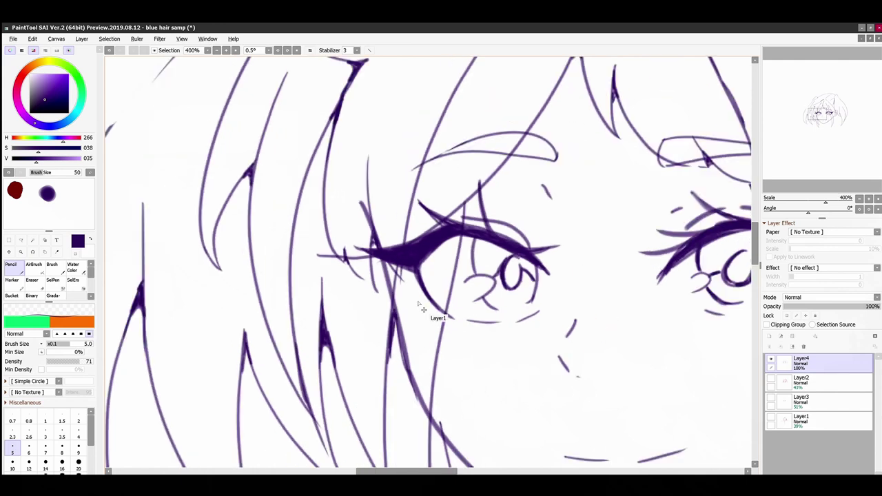
Trim the side lock's tip where it pokes past the viewer's-left jawline with the Eraser and check the whole head
scroll(613, 297, up, 3)
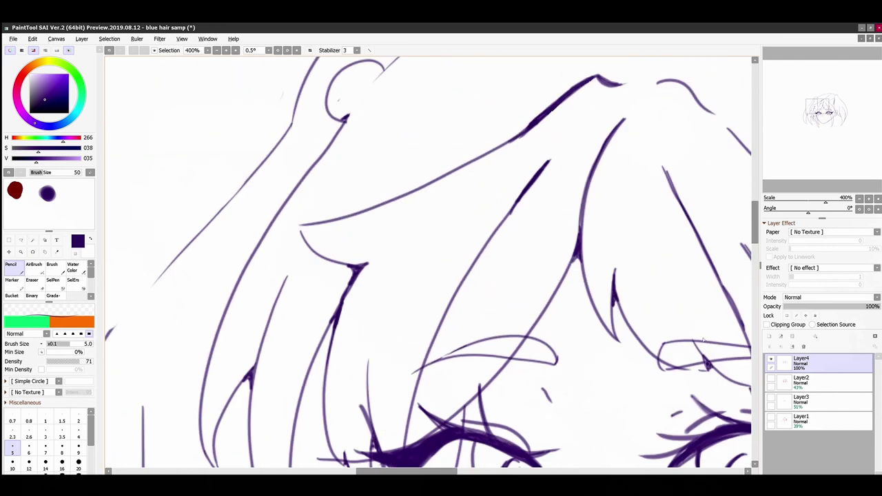
drag(755, 220, 756, 254)
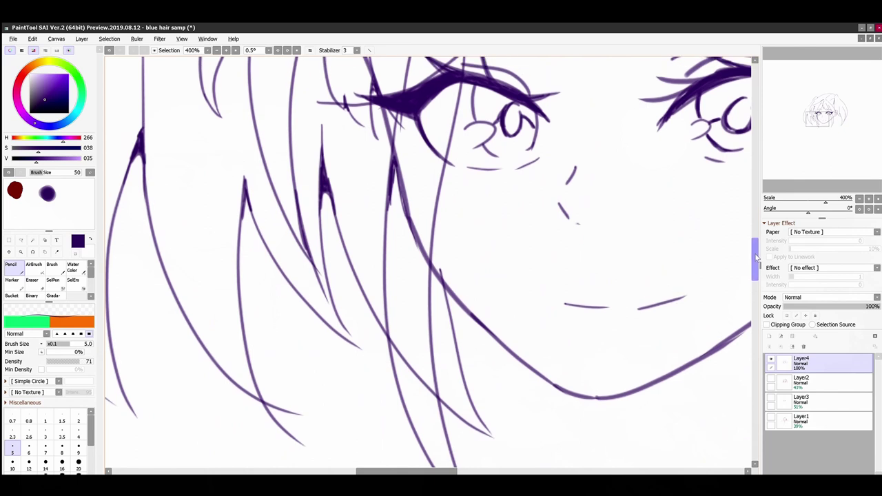
key(e)
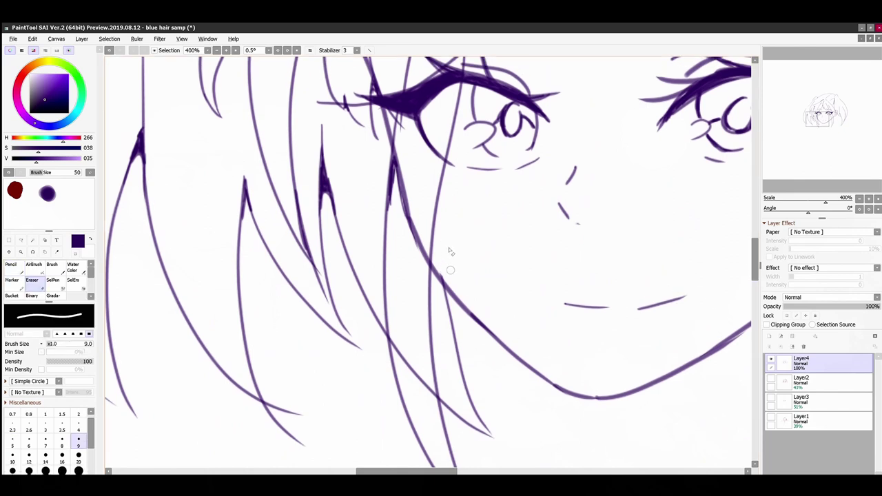
scroll(451, 271, down, 3)
drag(441, 471, 466, 471)
drag(754, 288, 753, 267)
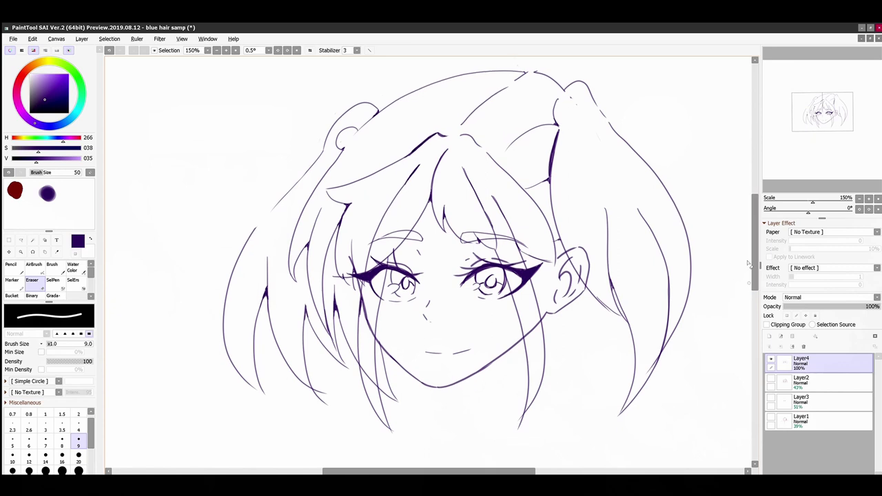